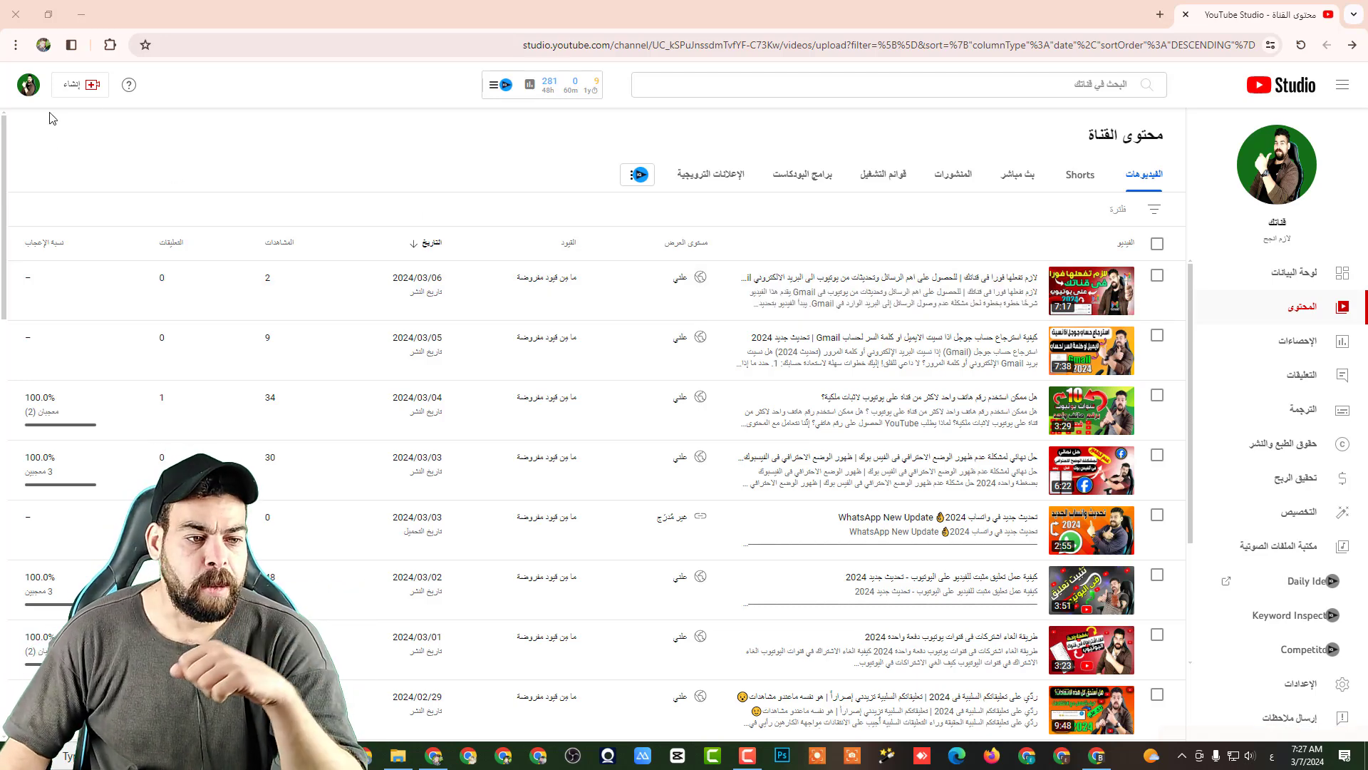
- Upload the "تفعيل ميزة سوبر شات Super Chat الملصقات العجيبة Super Thanks" video from the Super Chat folder on the Desktop
click(90, 92)
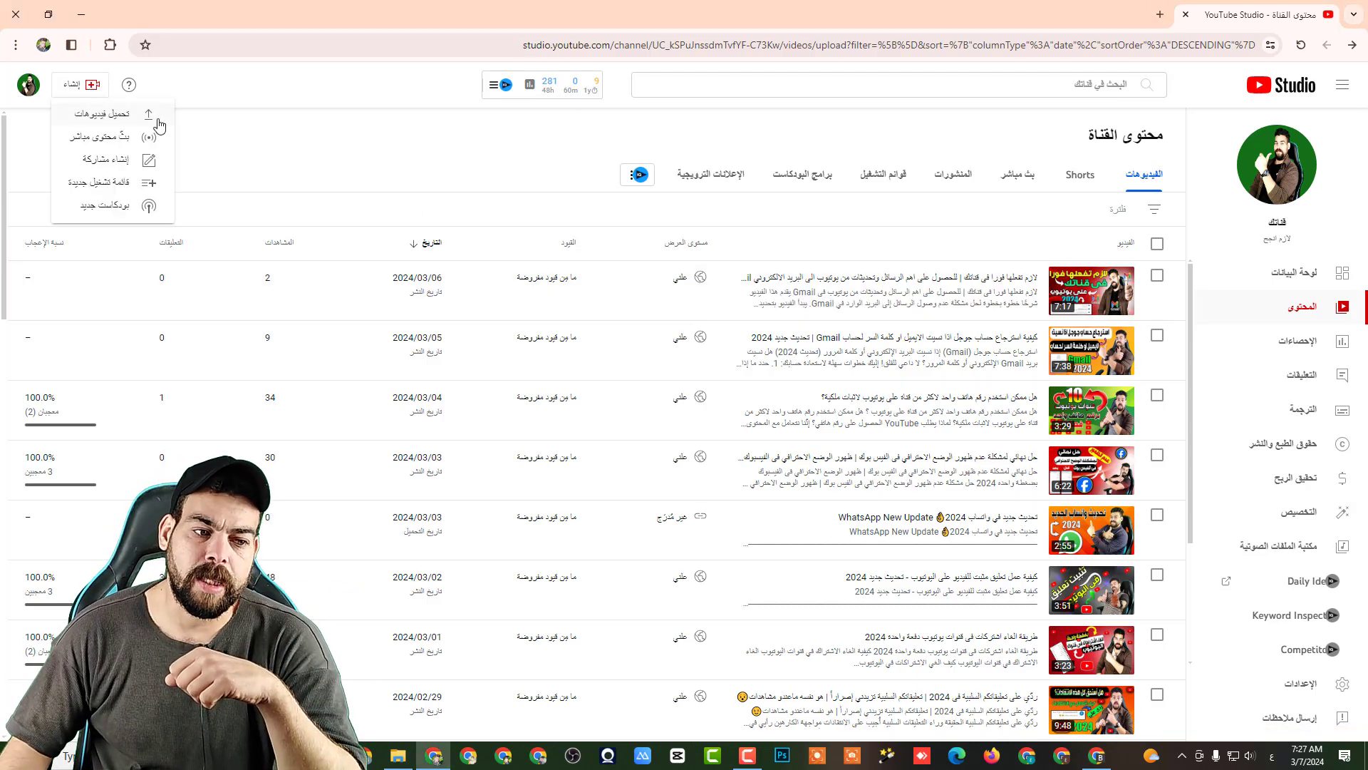
click(107, 114)
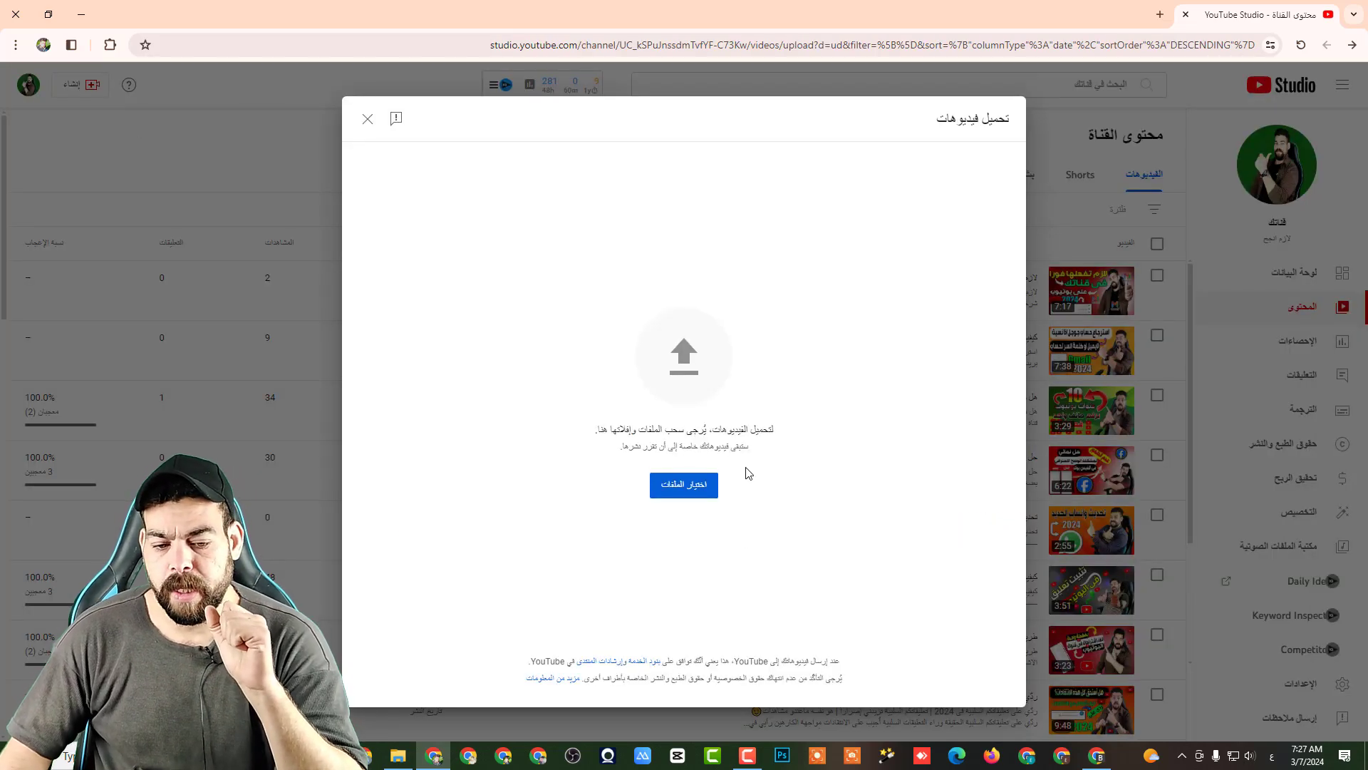
click(697, 491)
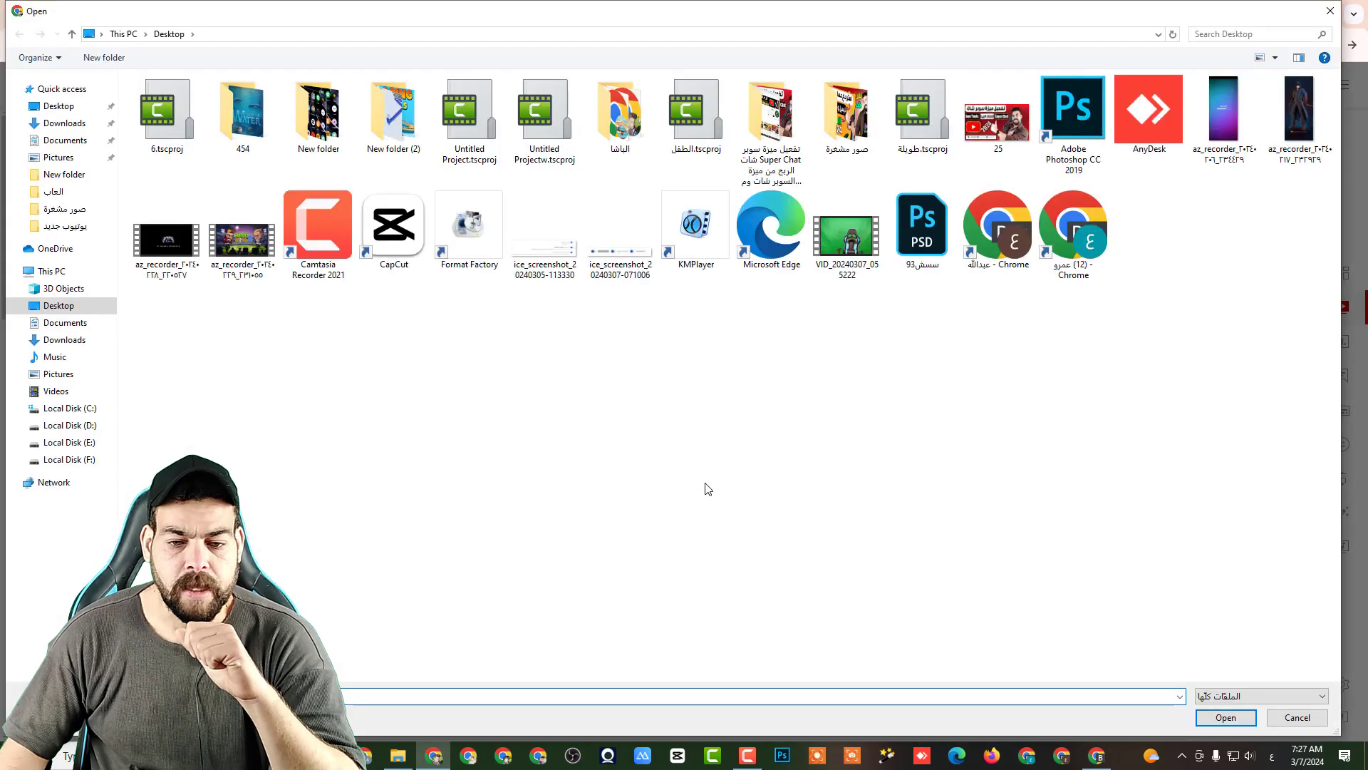
double_click(776, 142)
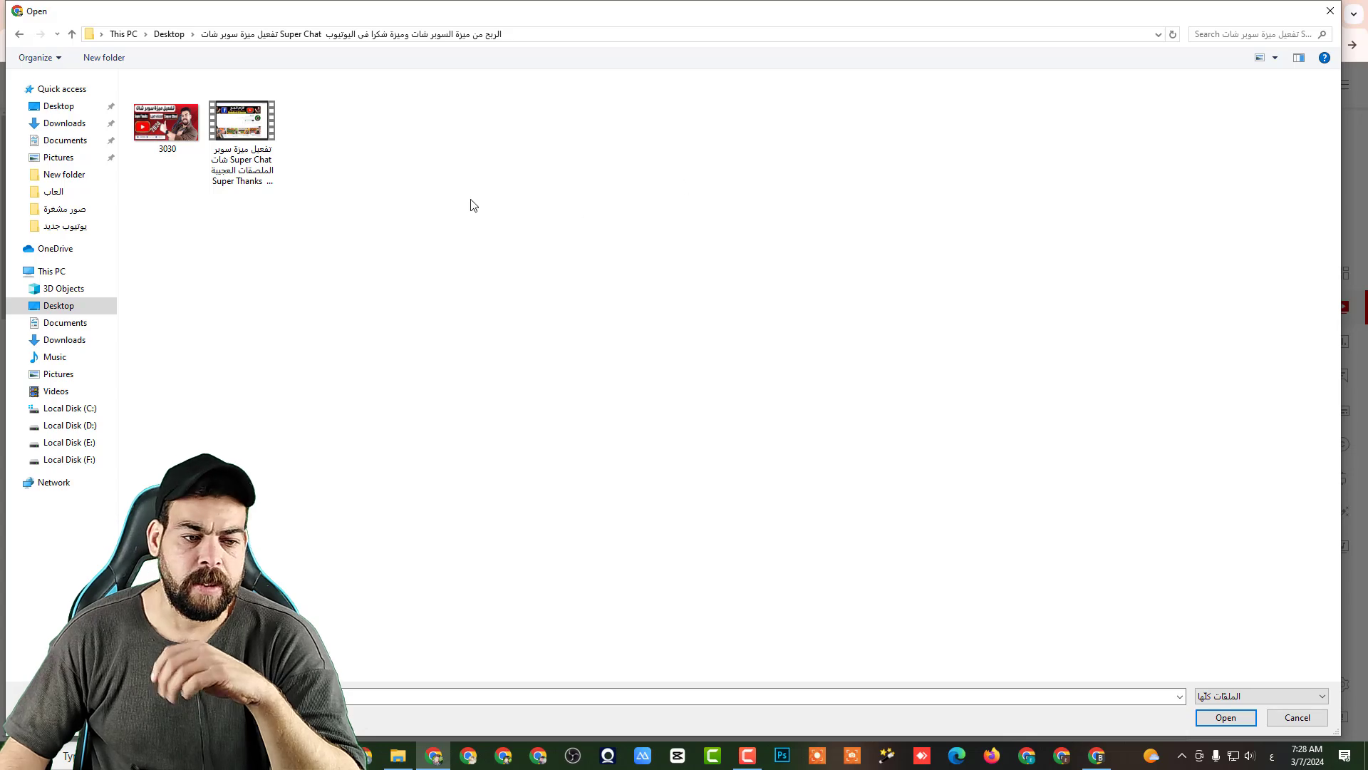
double_click(249, 150)
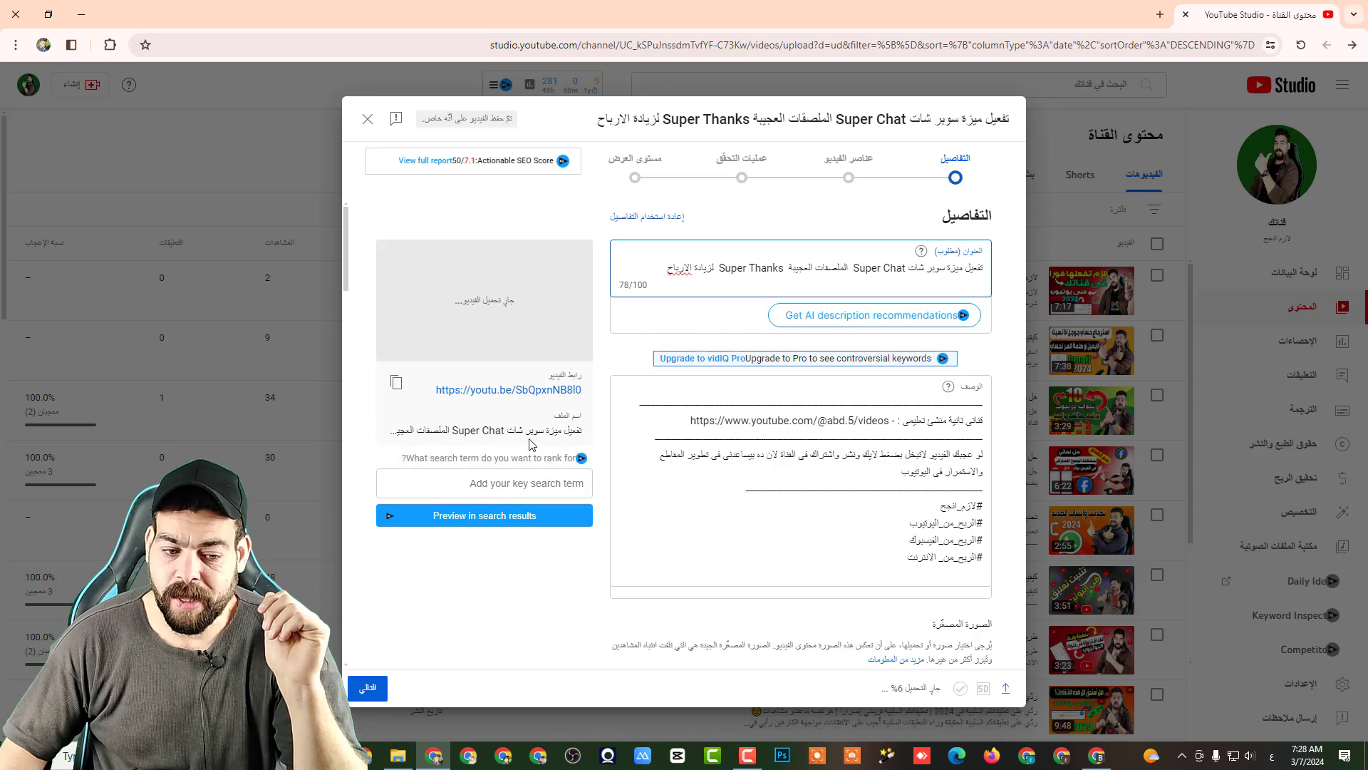
- Separate the title's phrases with "|" after Super Chat and on both sides of Super Thanks, and prefix الملصقات with و
double_click(532, 431)
triple_click(488, 431)
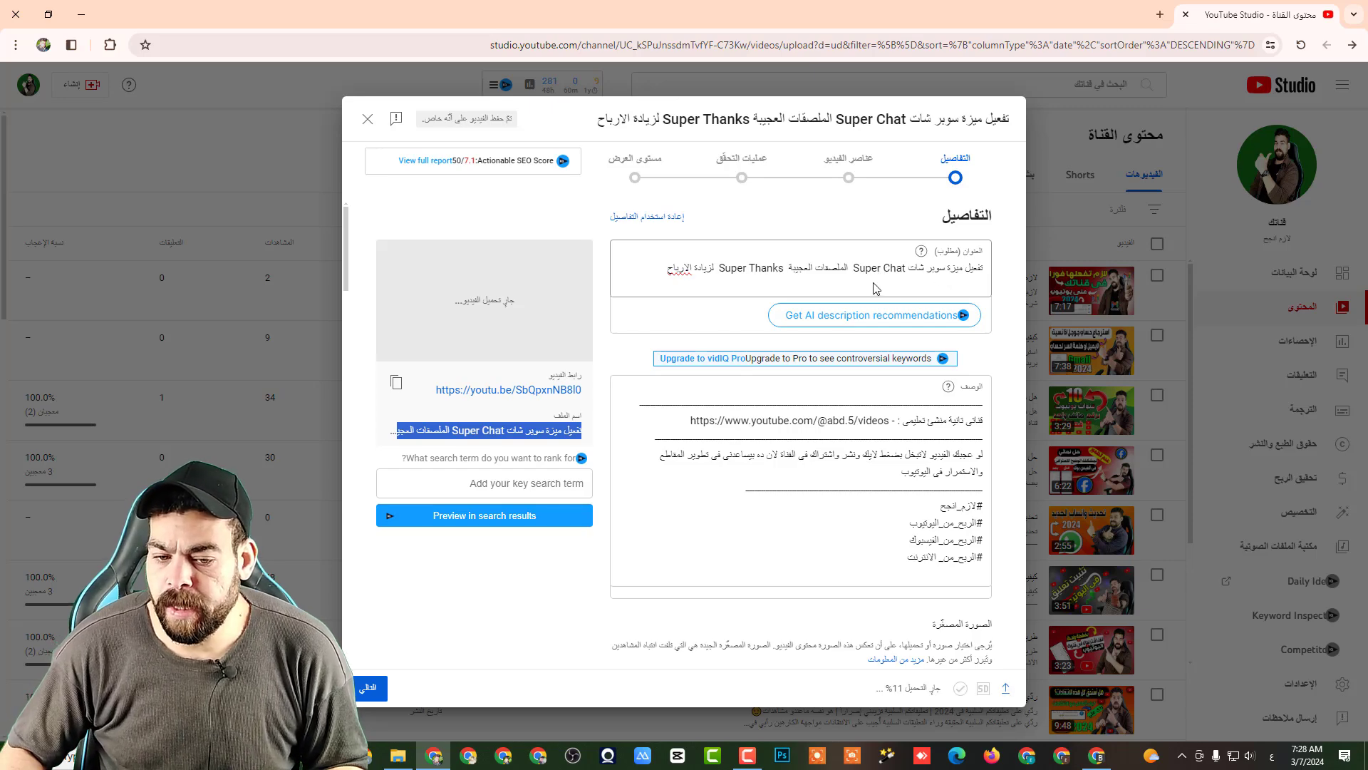
click(851, 269)
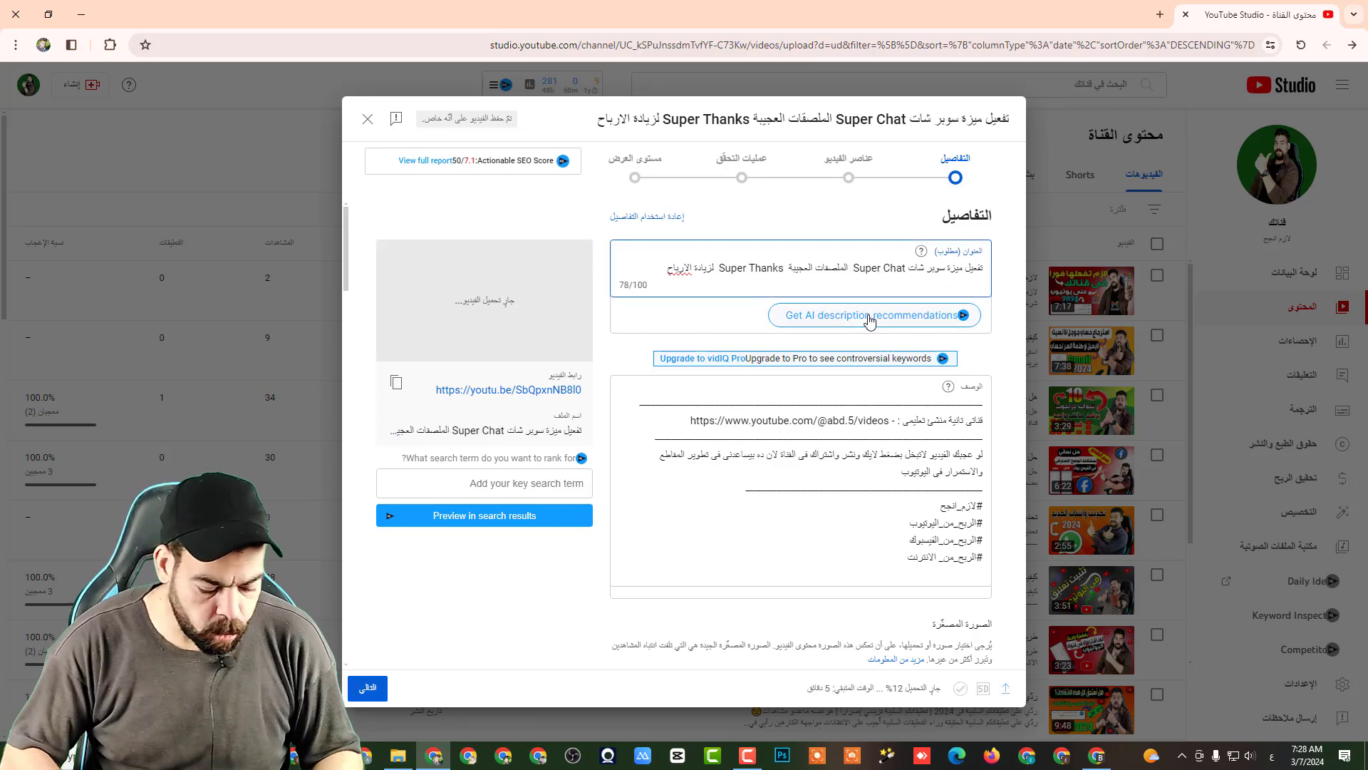
text(|)
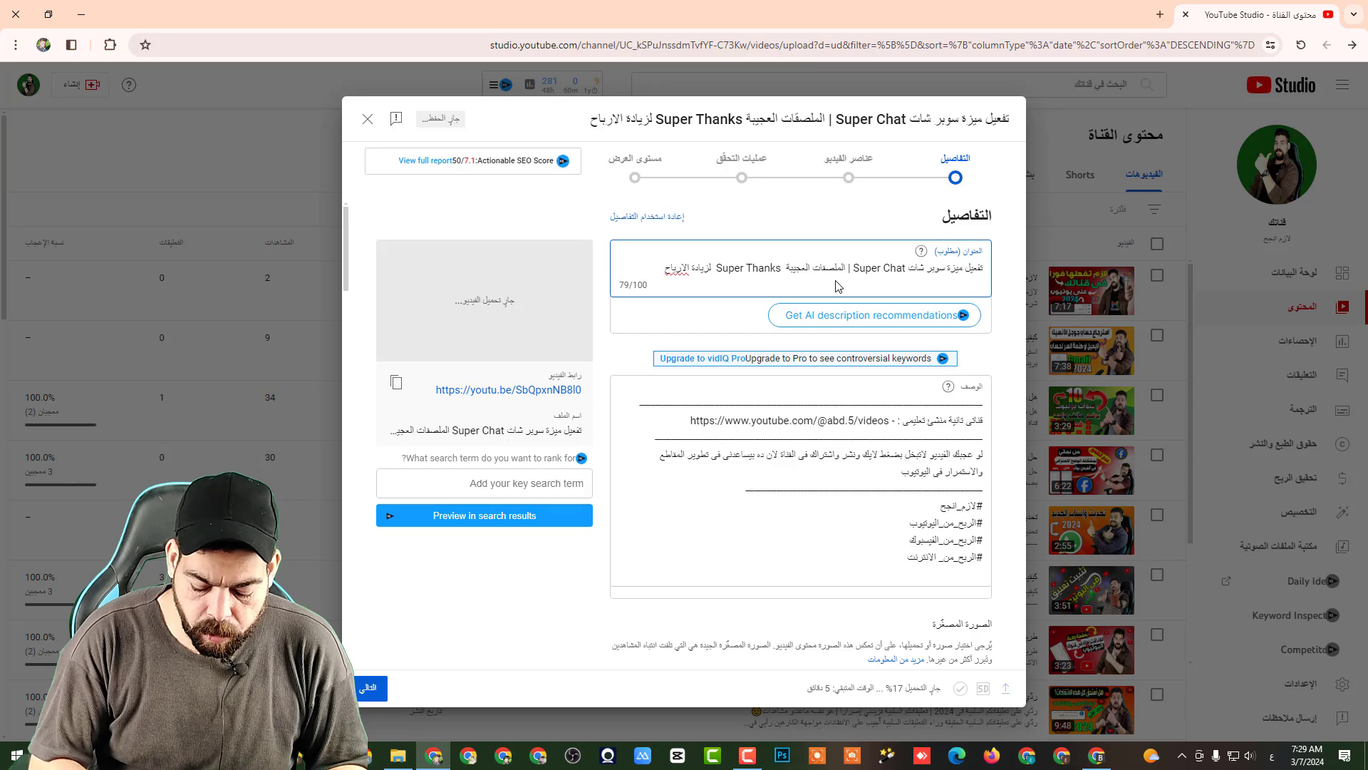
text(و)
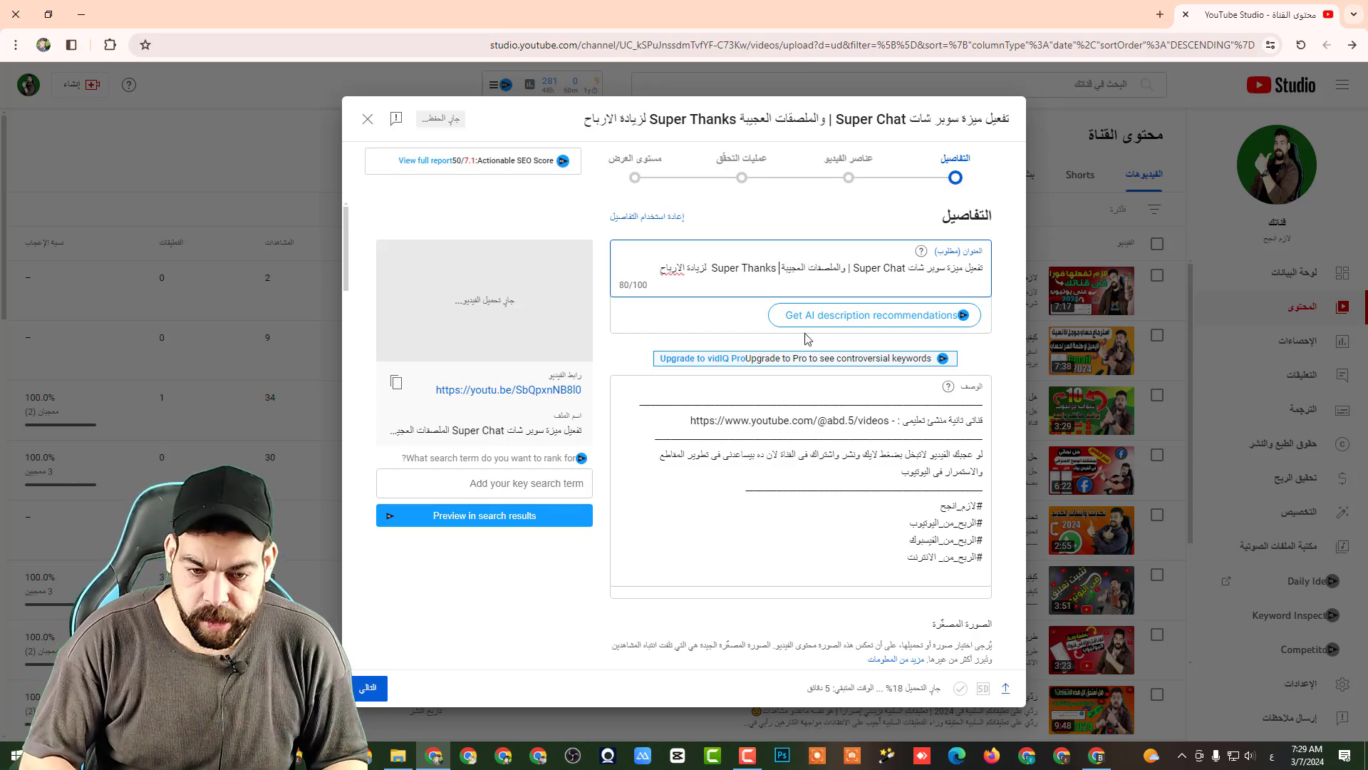
text( |)
click(720, 292)
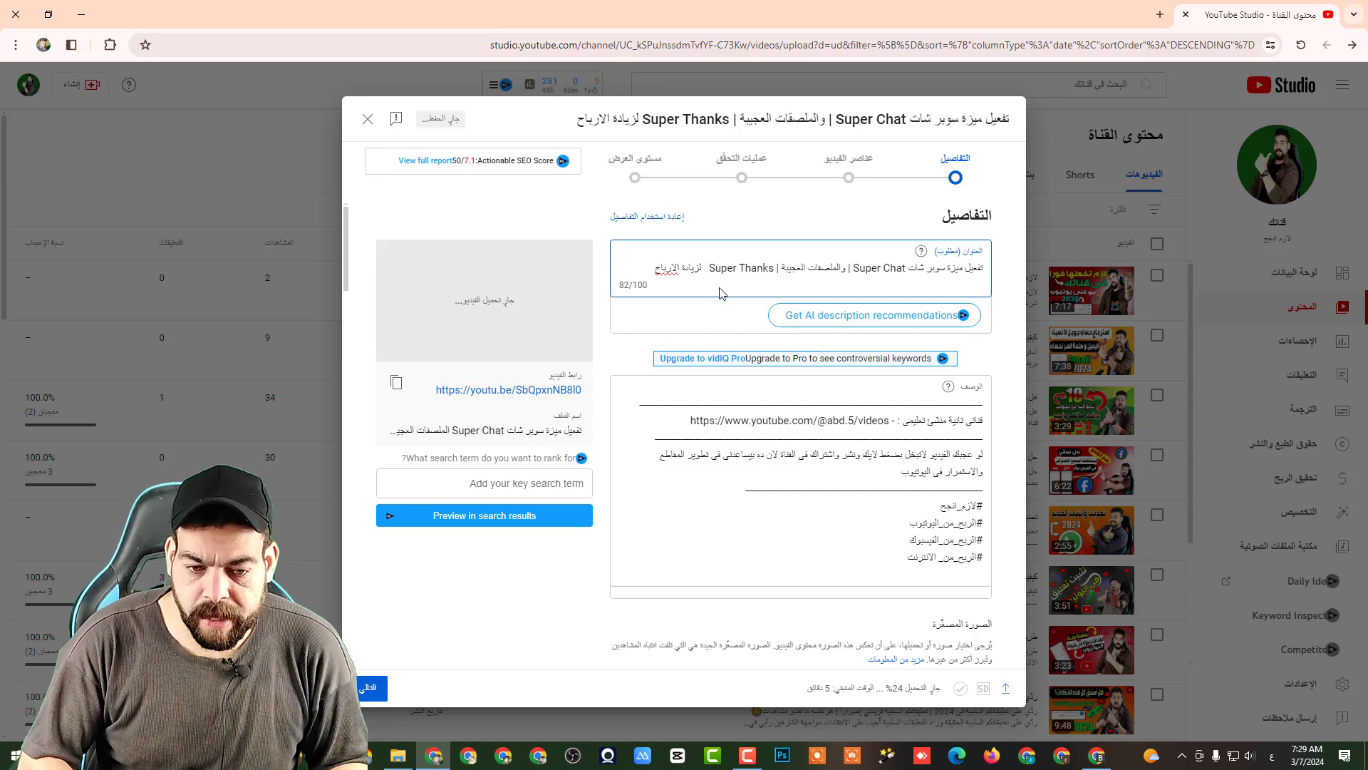
text(|)
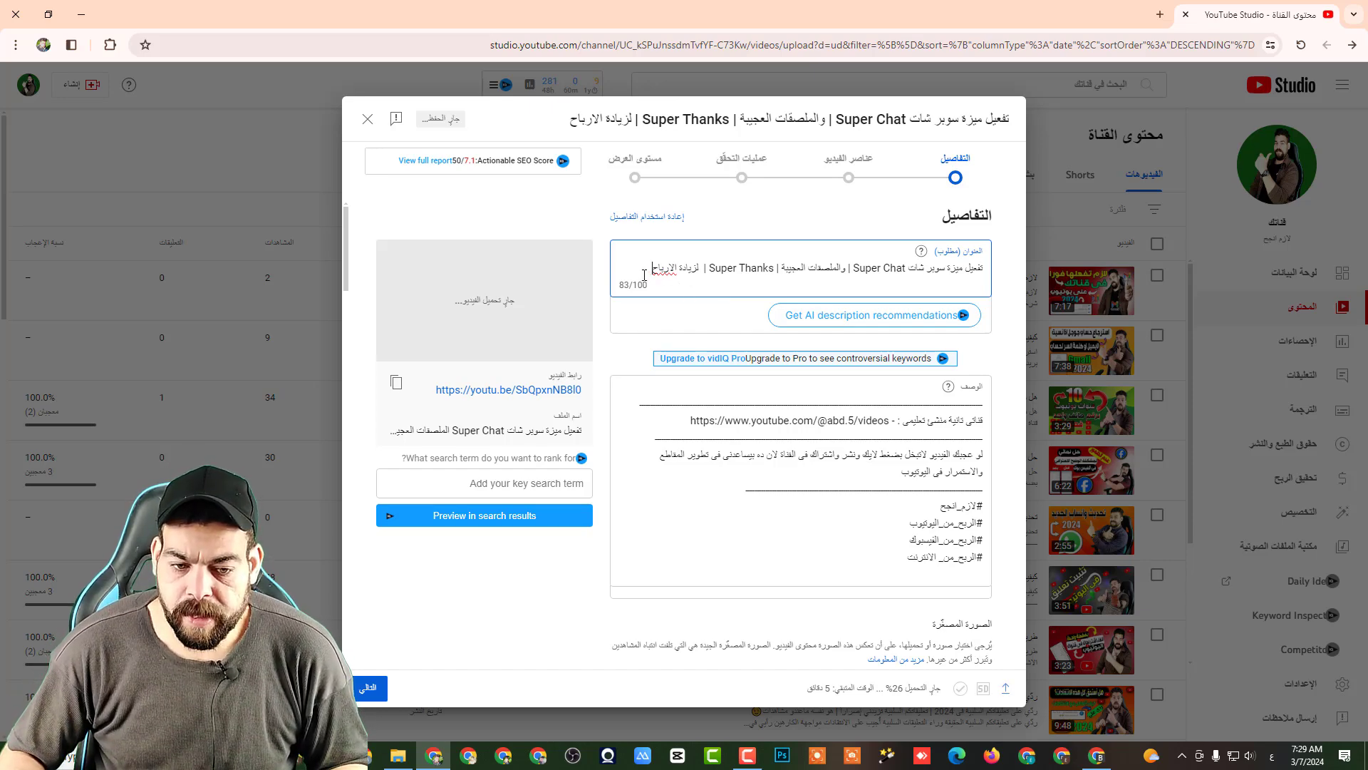
- Append the word اليوتيوب to the end of the video title
text(اليوتيوب)
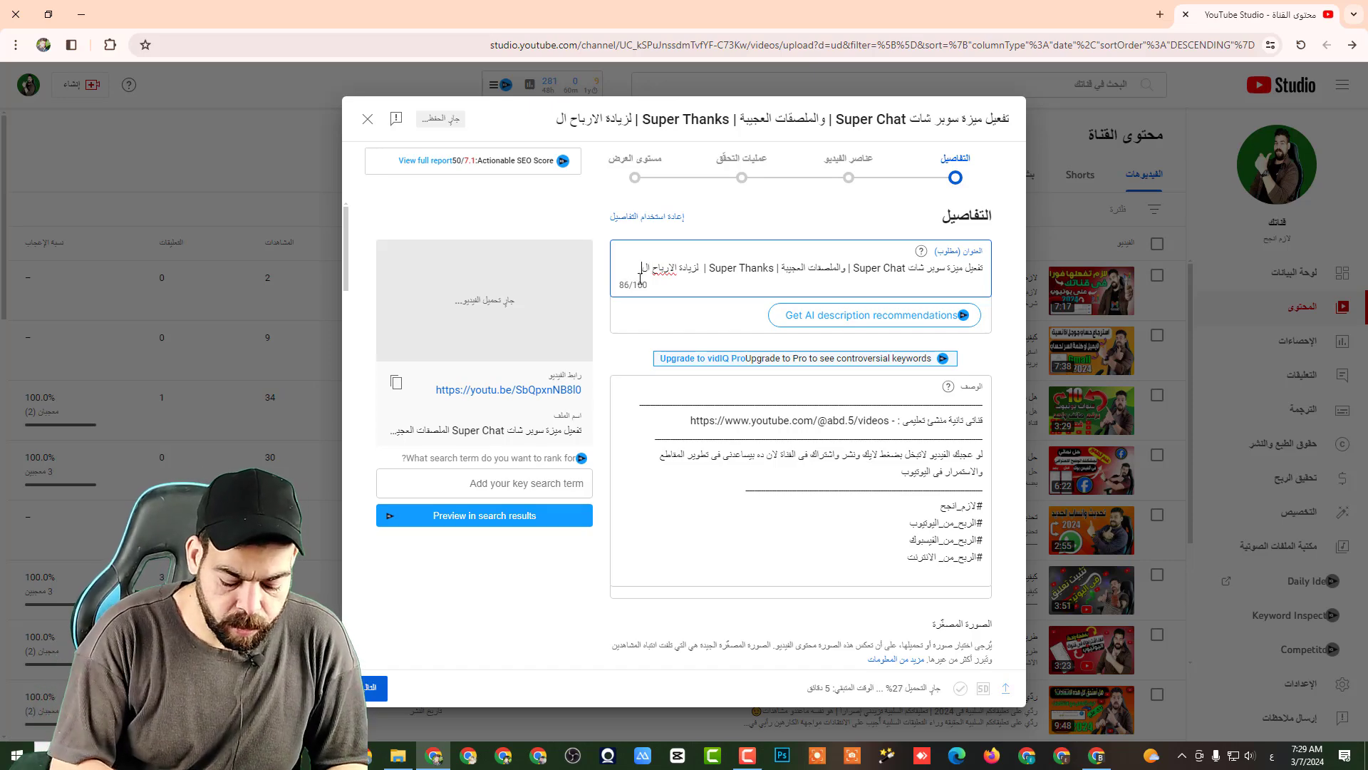
key(BackSpace)
key(BackSpace)
key(BackSpace)
key(BackSpace)
key(BackSpace)
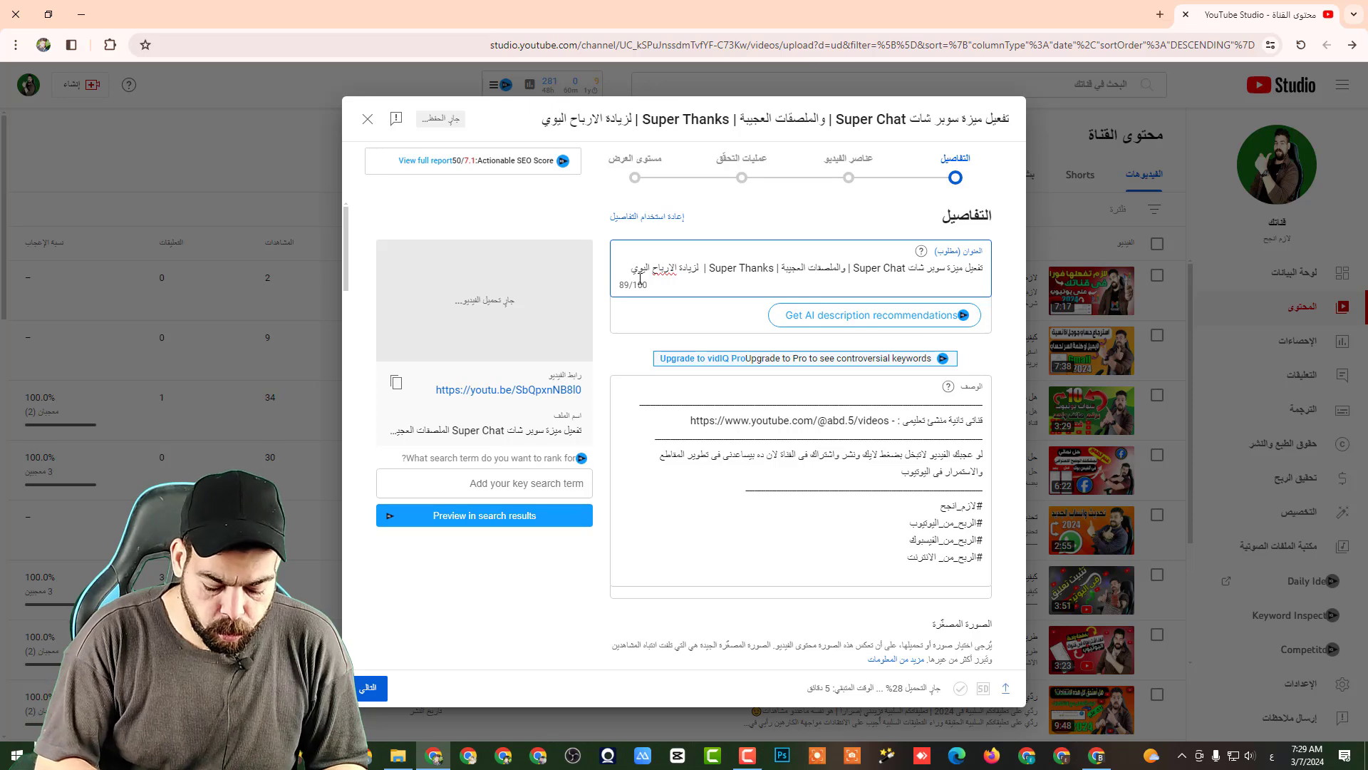
text(تيوب)
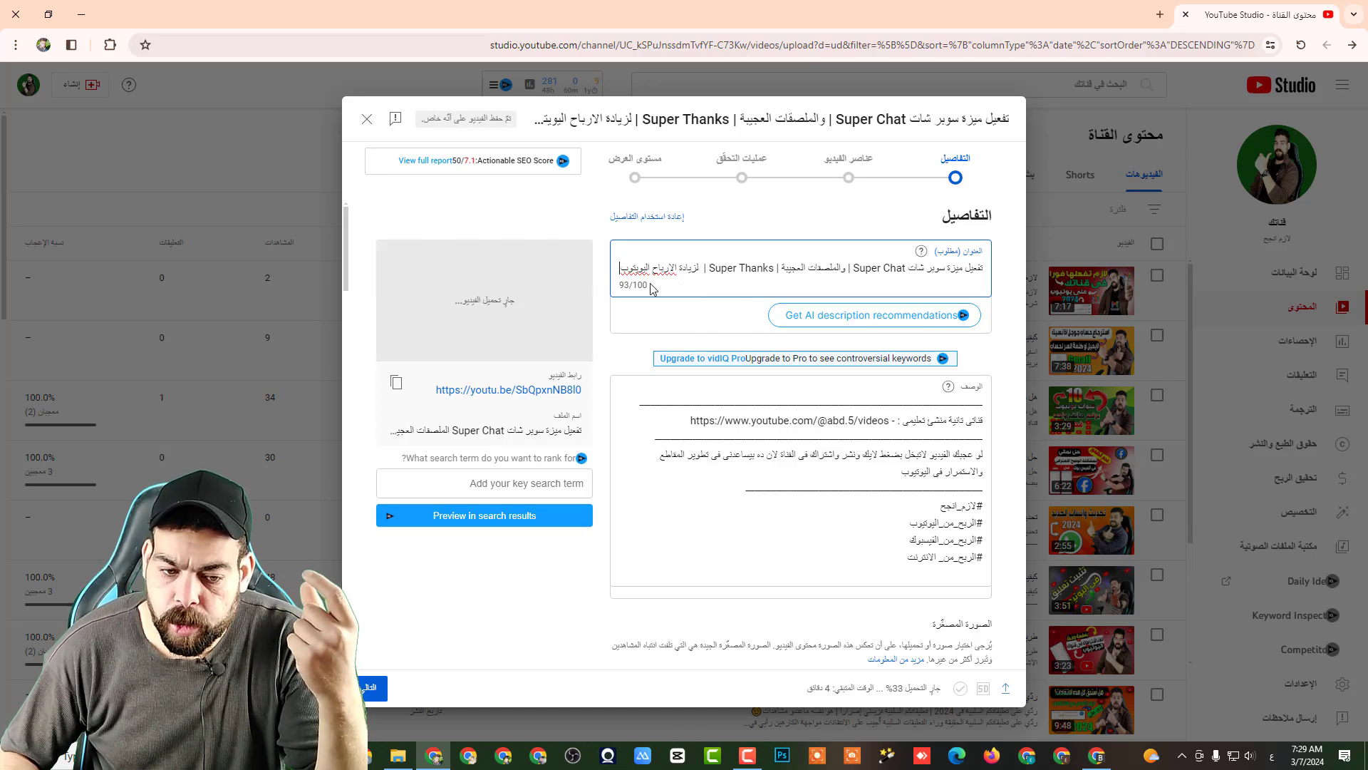
- Copy the full video title onto a new first line of the description and cut it out again
triple_click(805, 272)
right_click(805, 273)
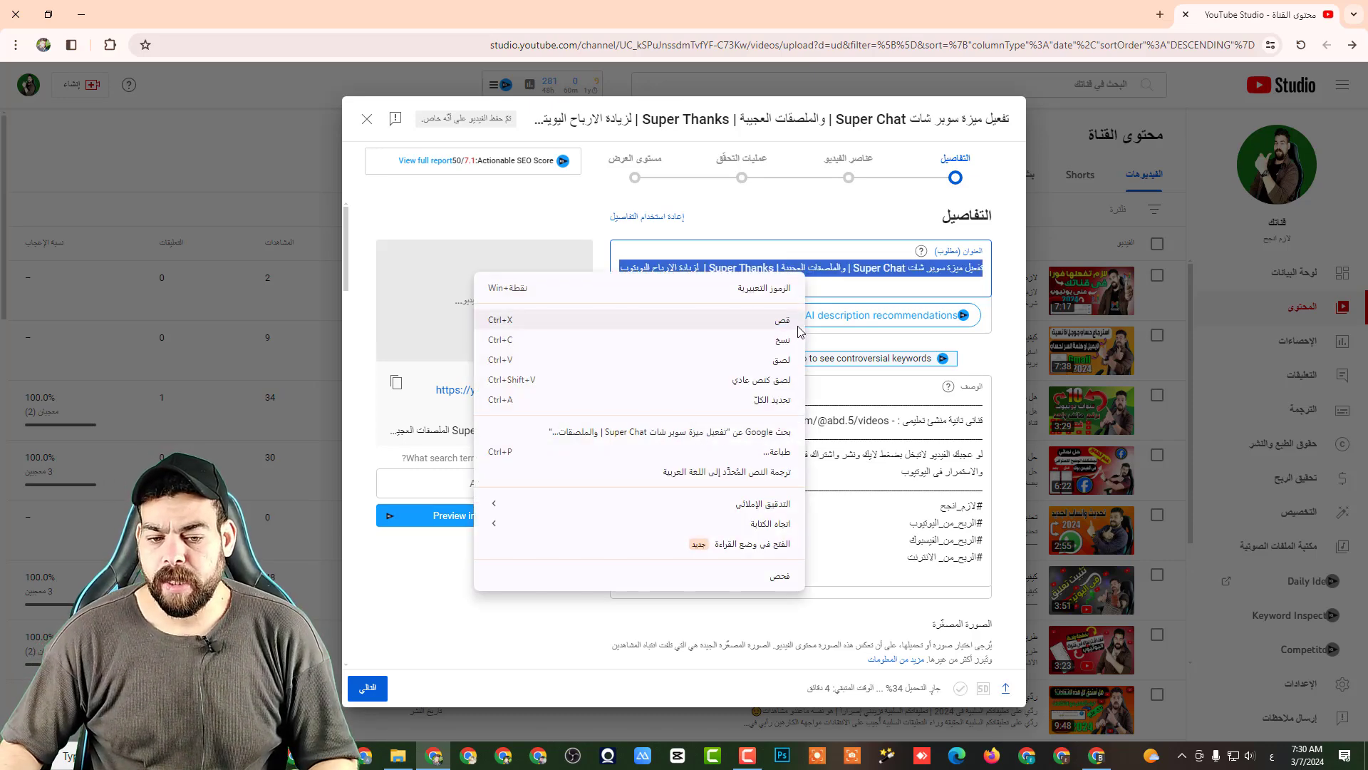
click(788, 344)
click(985, 411)
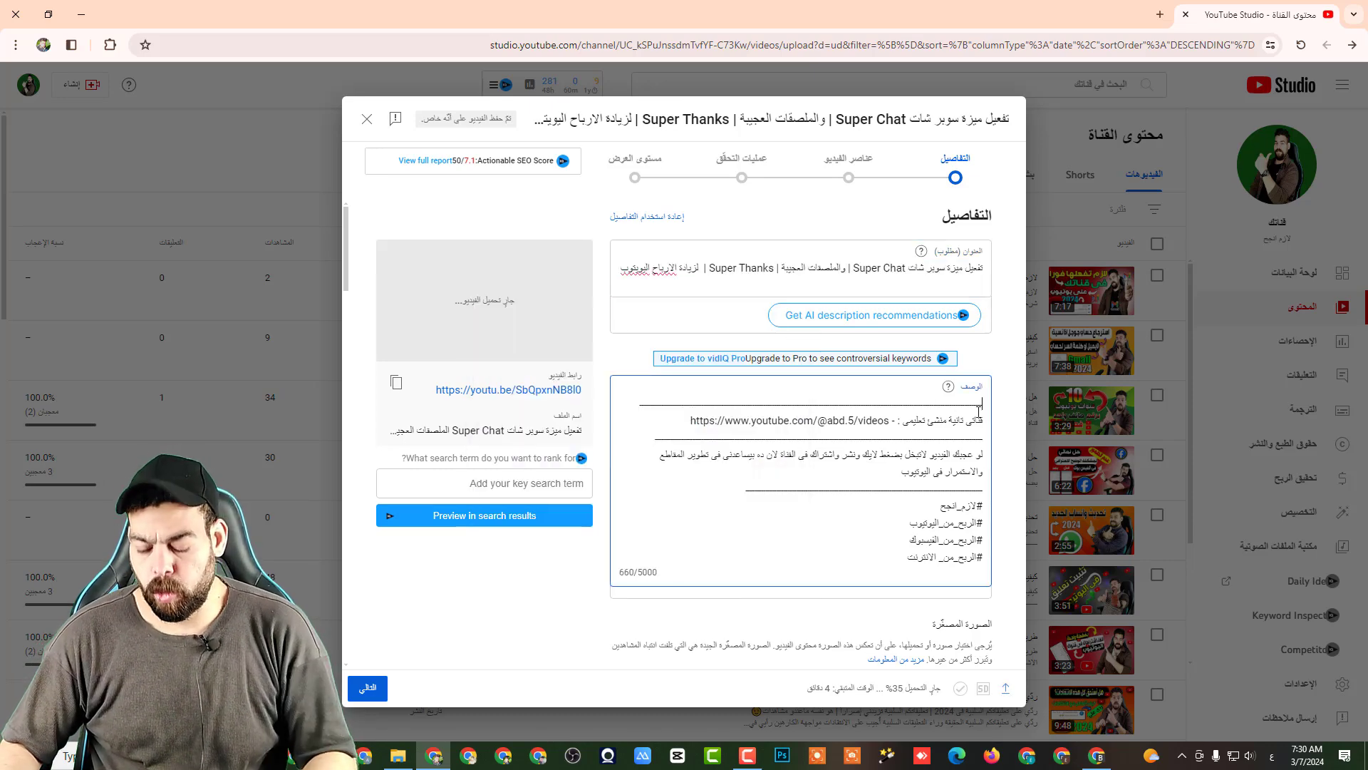
key(Return)
key(ctrl+v)
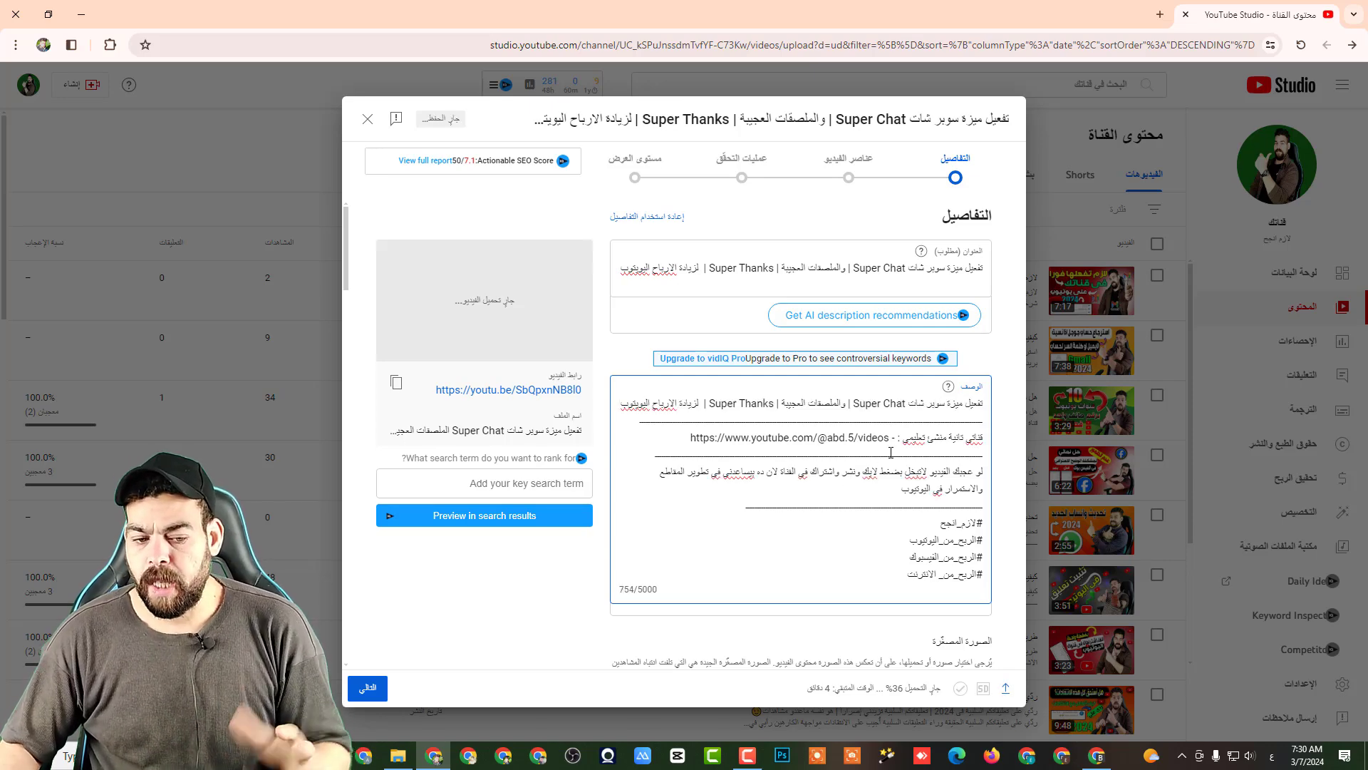
triple_click(900, 405)
key(ctrl+x)
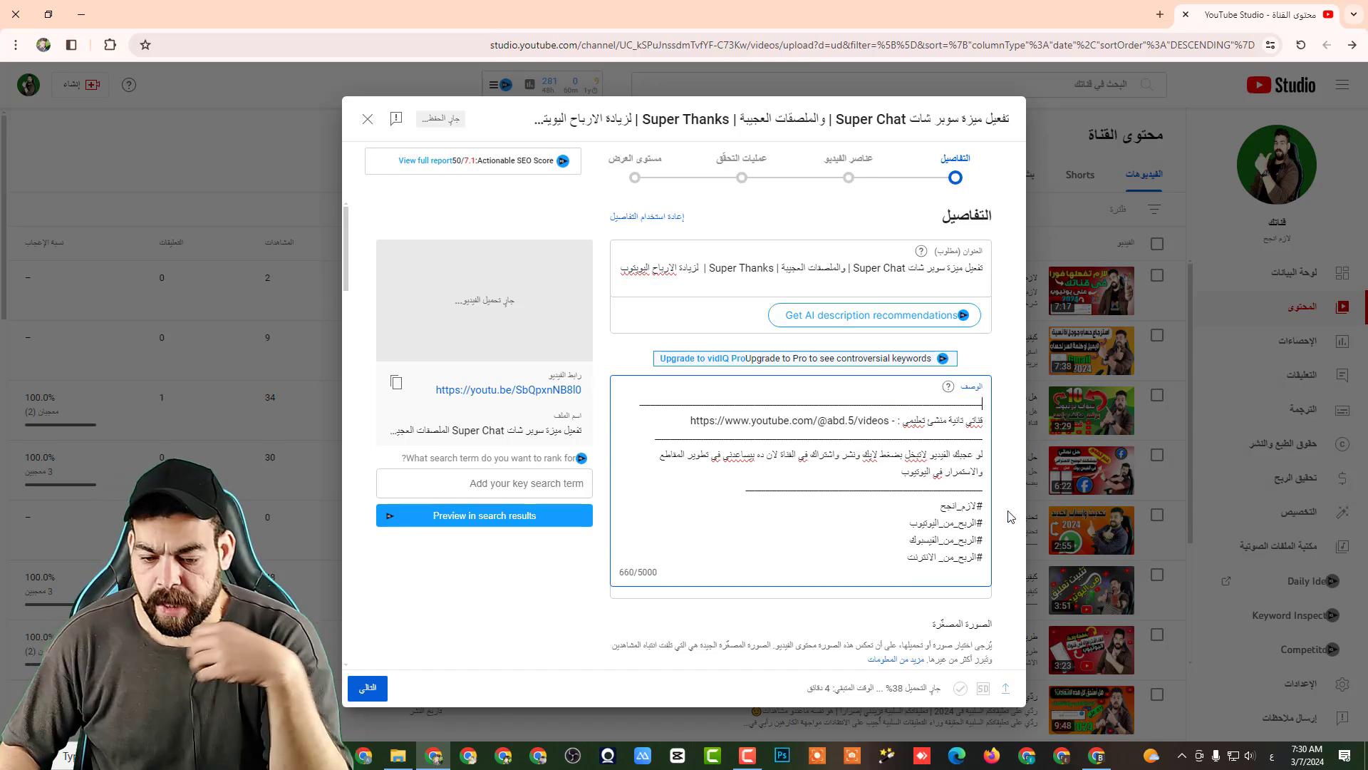
- Switch to the other Chrome window and open a new Gemini chat in a new tab
click(1098, 756)
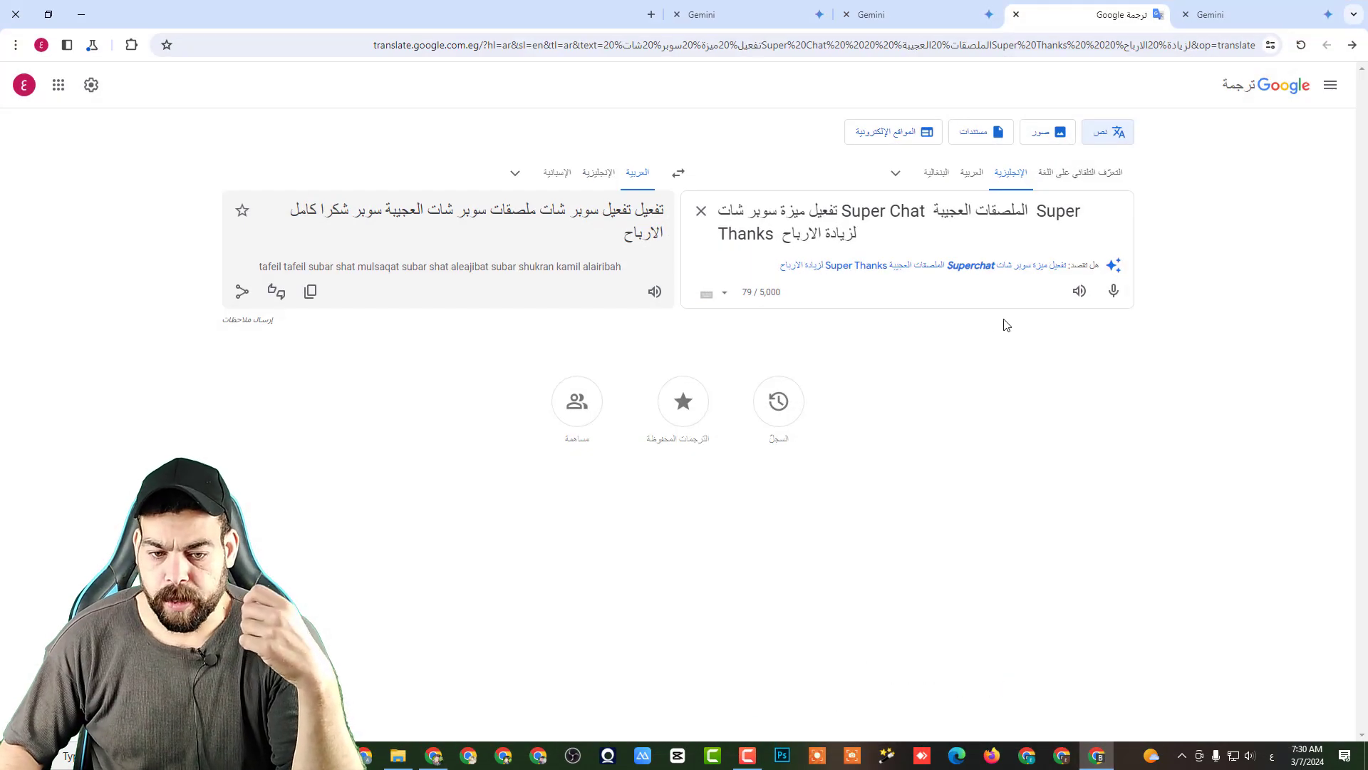
click(1225, 14)
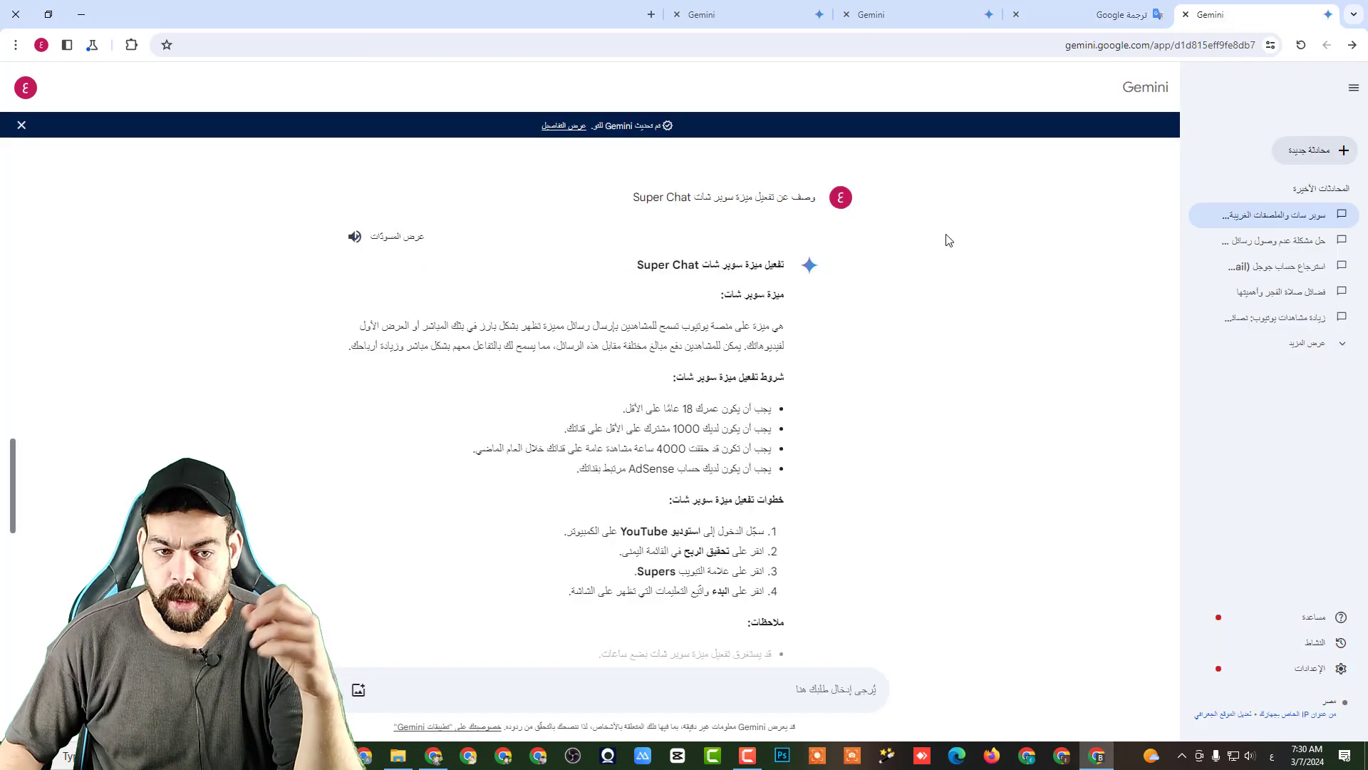
click(650, 15)
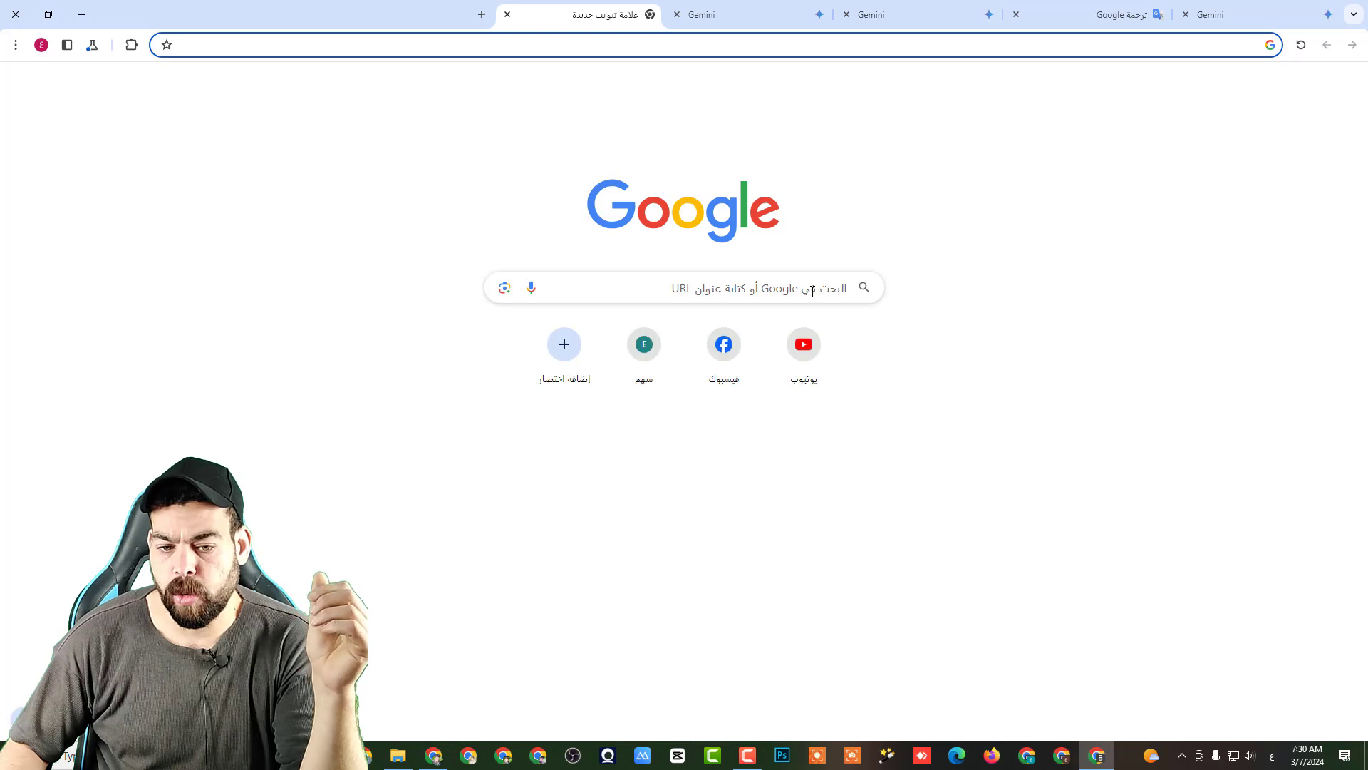
click(801, 288)
click(843, 361)
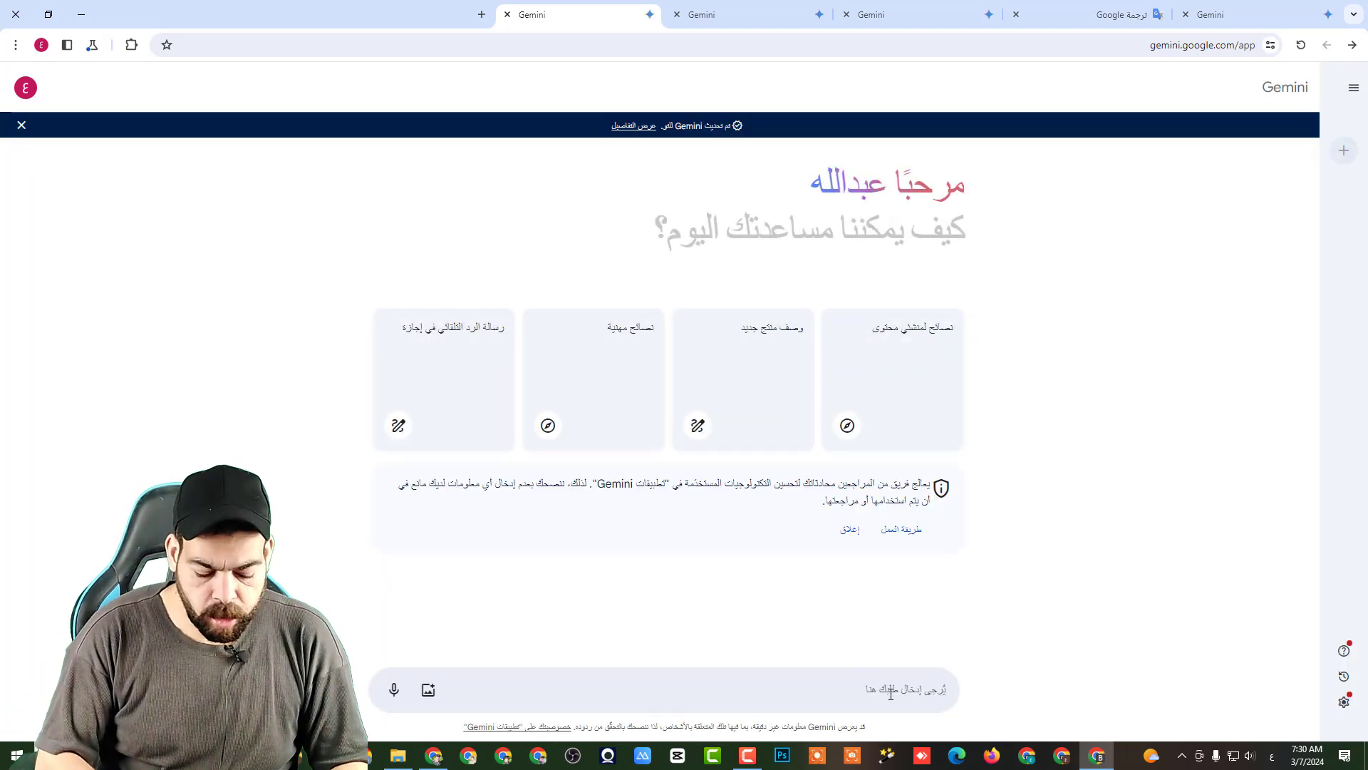
- Ask Gemini for "وصف لفيديو عن 1000 مشترك" and look through the generated description
text(وصف لف)
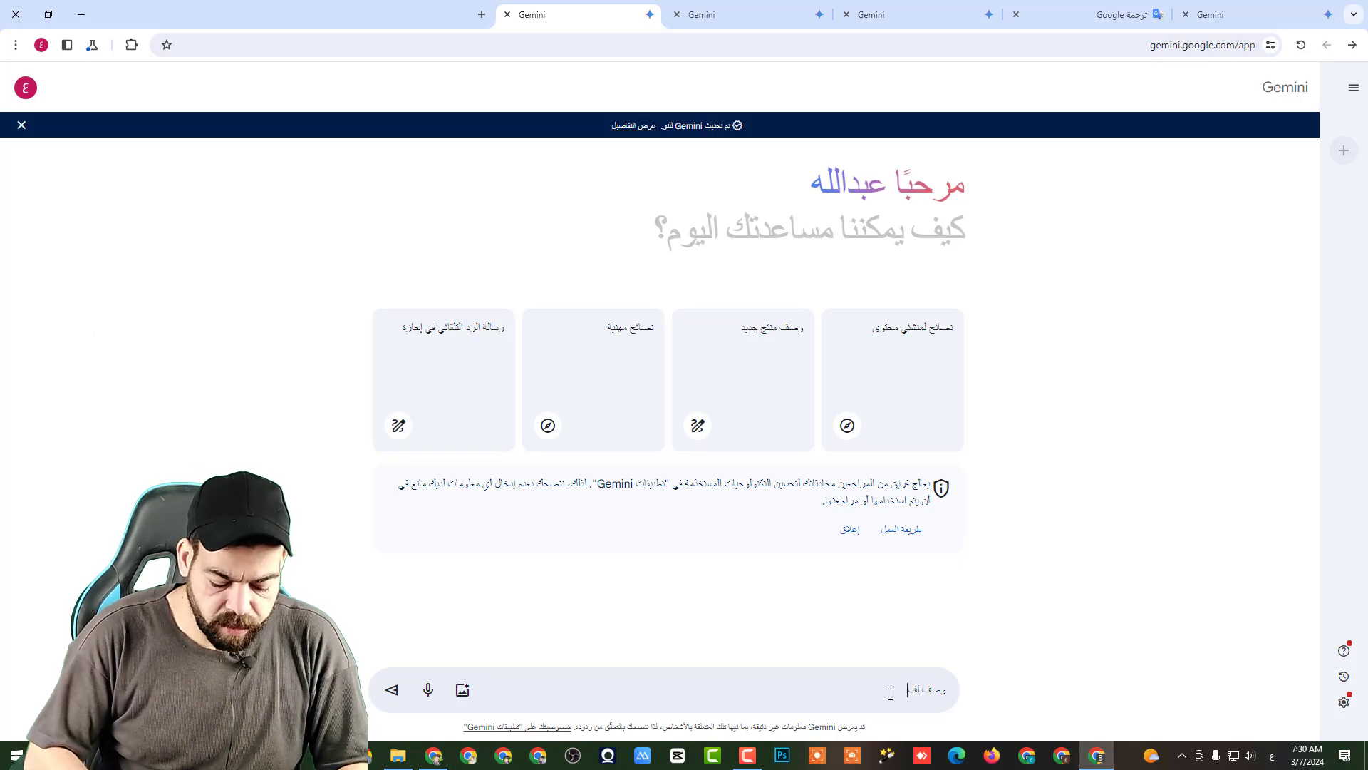
text(يديو)
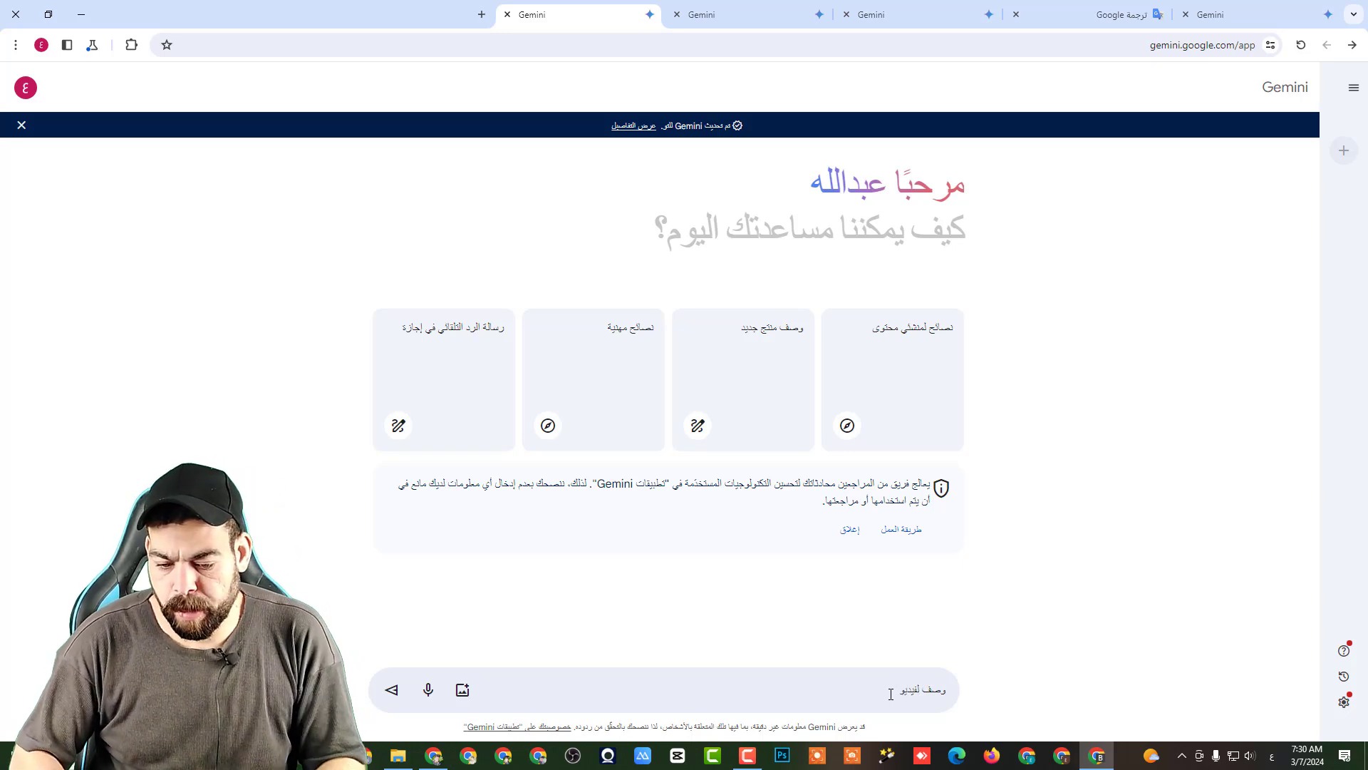
text( عن)
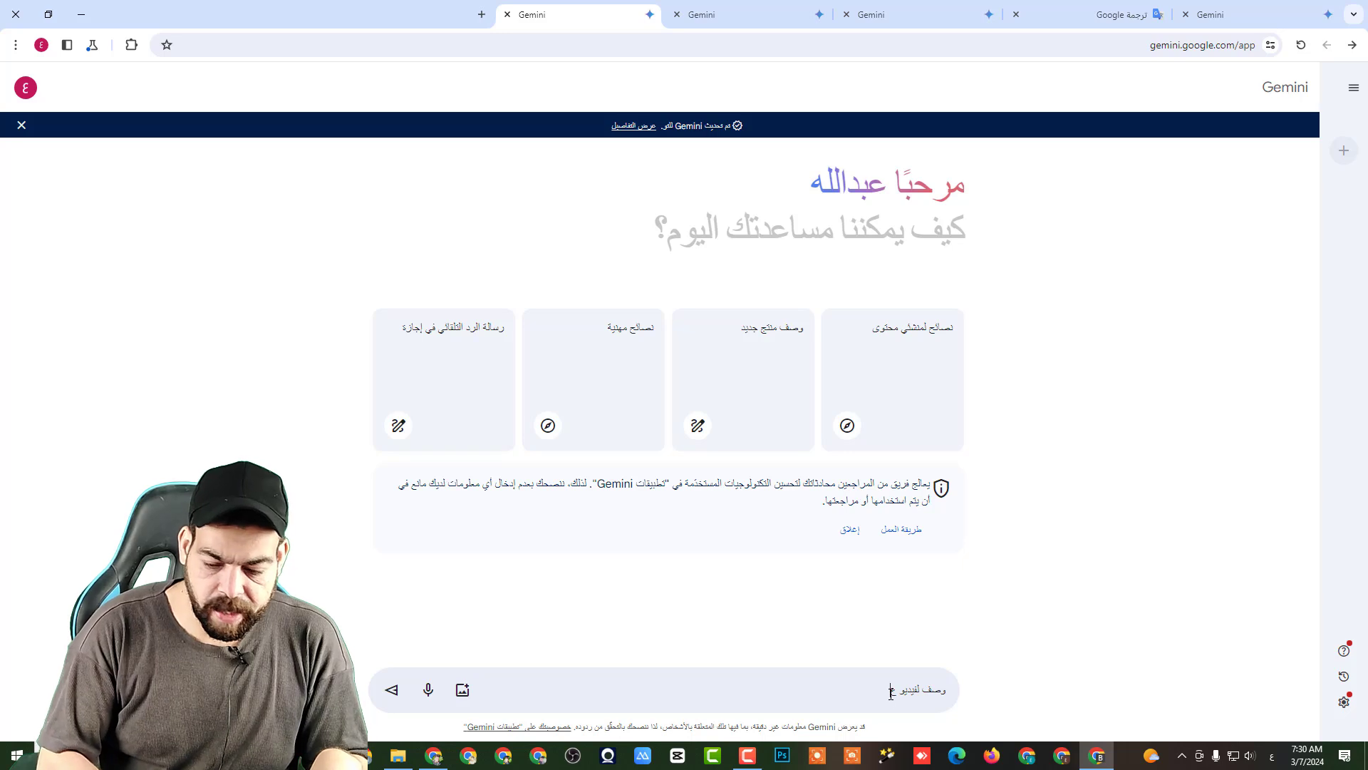
text( 100)
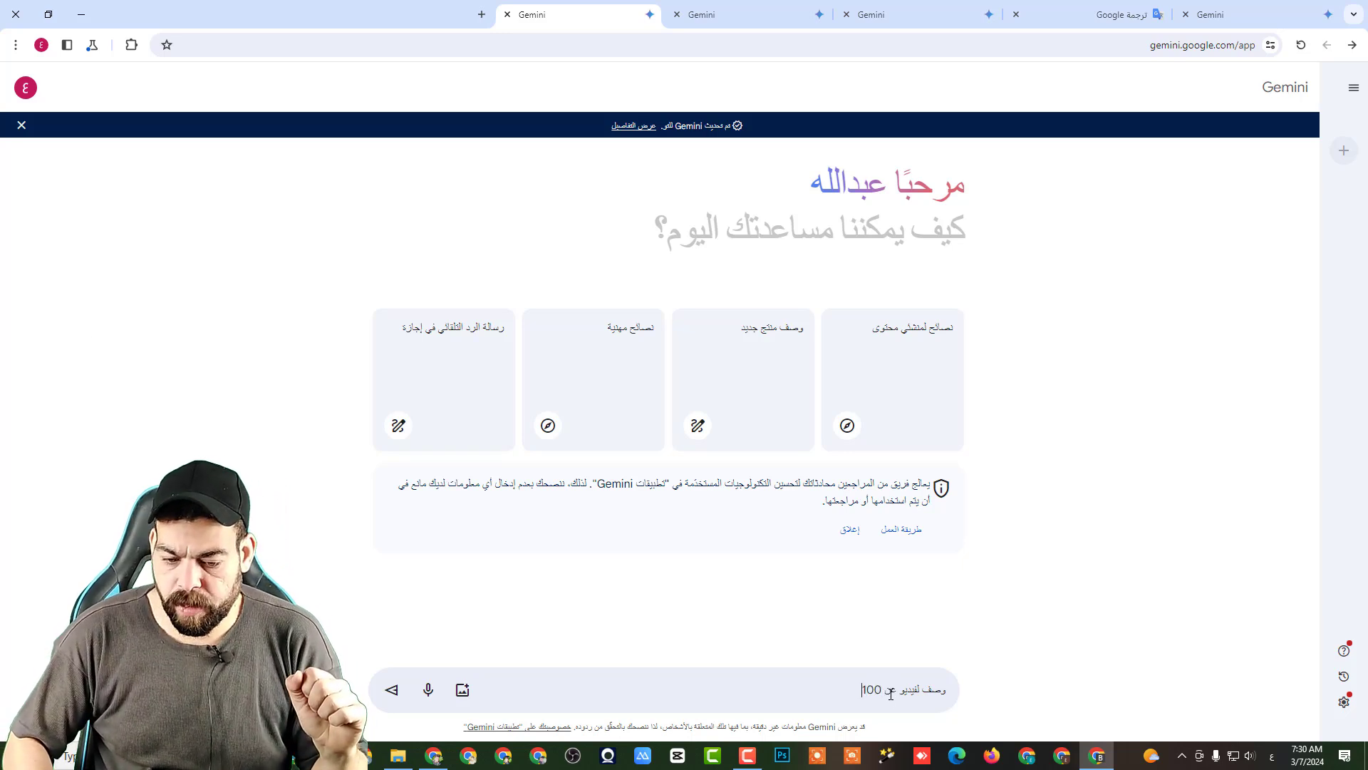
text(0 مشترك)
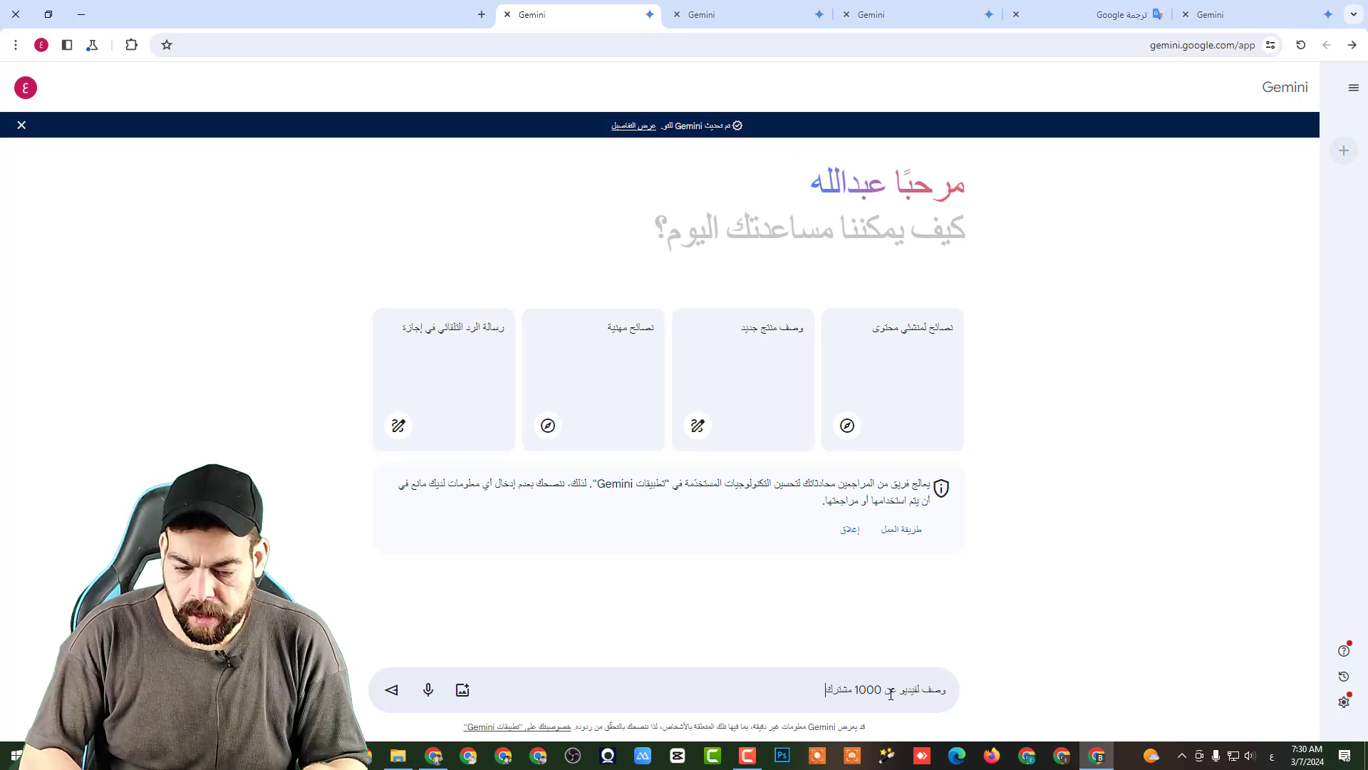
key(Return)
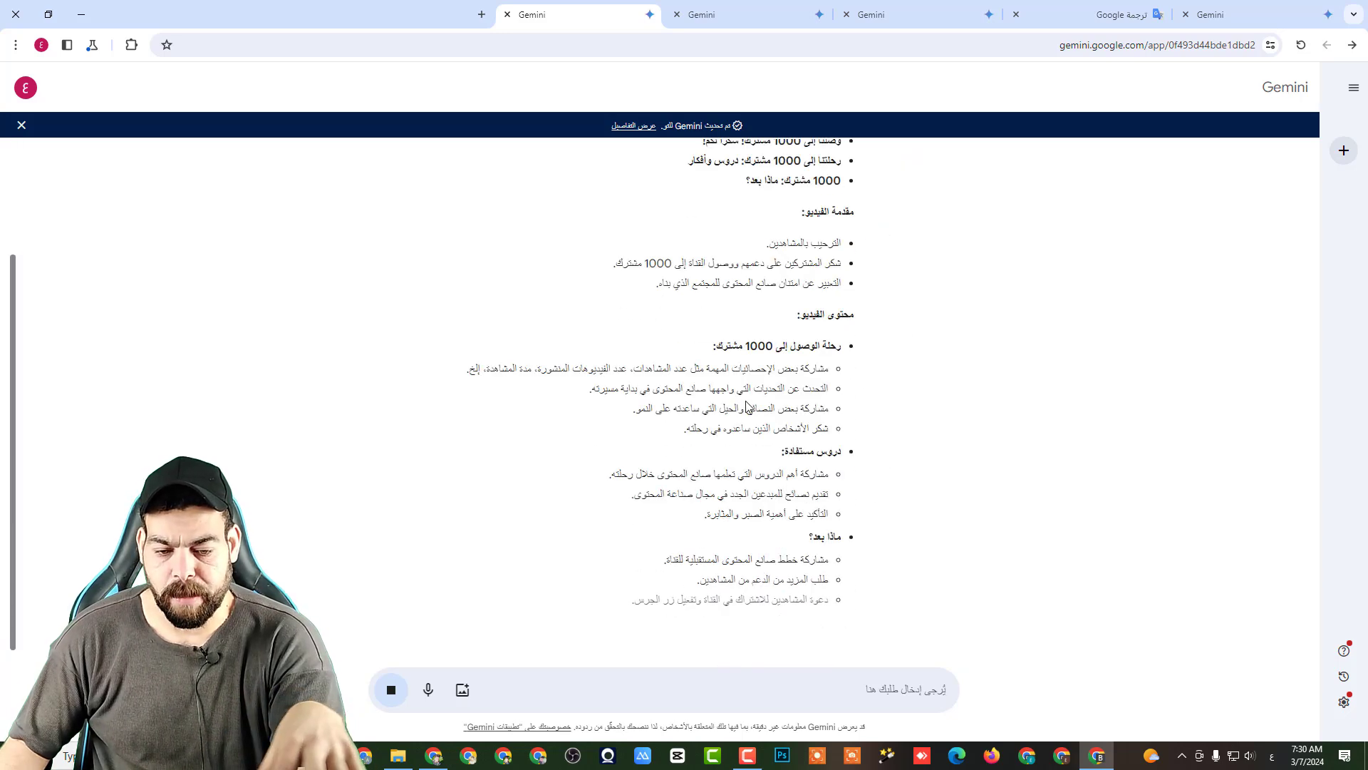
scroll(886, 601, up, 3)
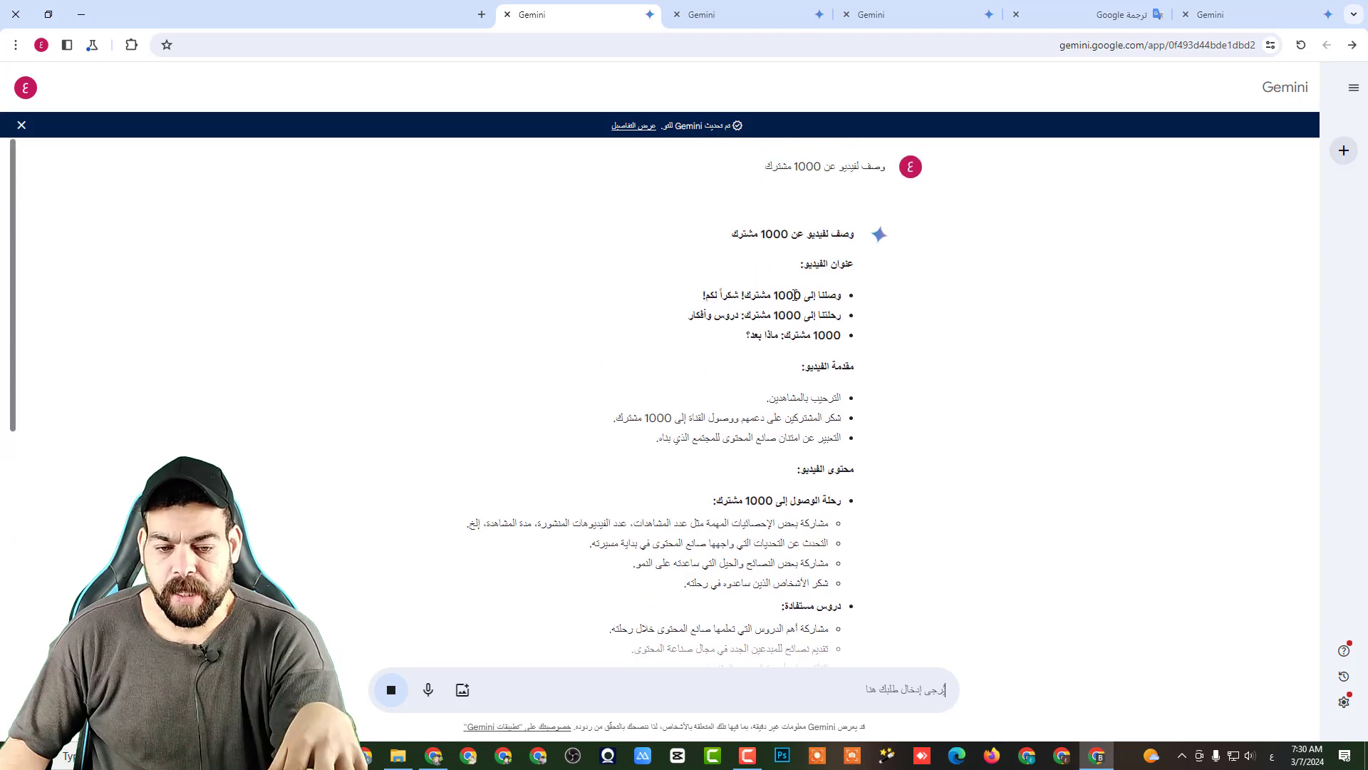
scroll(736, 447, down, 5)
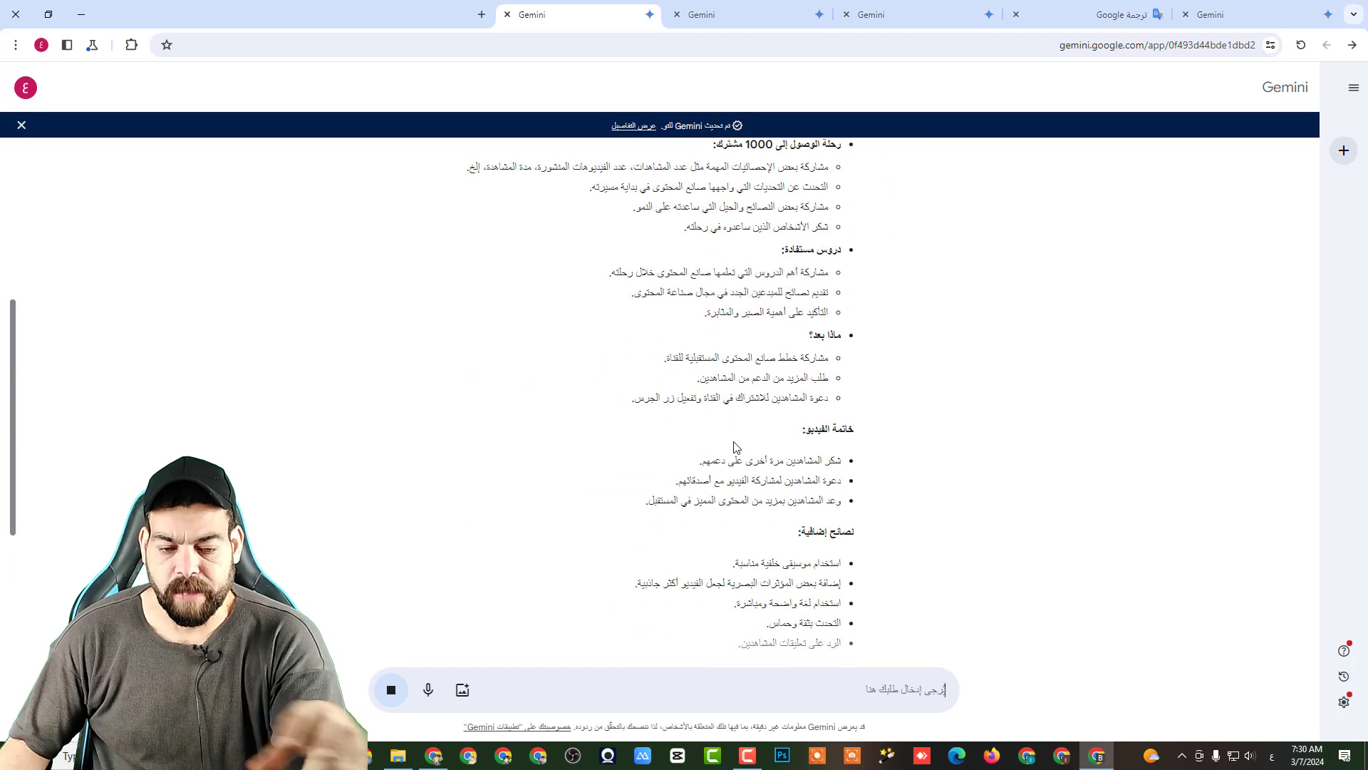
- Copy the paragraph explaining the Super Chat feature (ميزة سوبر شات) from the existing Gemini conversation about enabling Super Chat
click(805, 15)
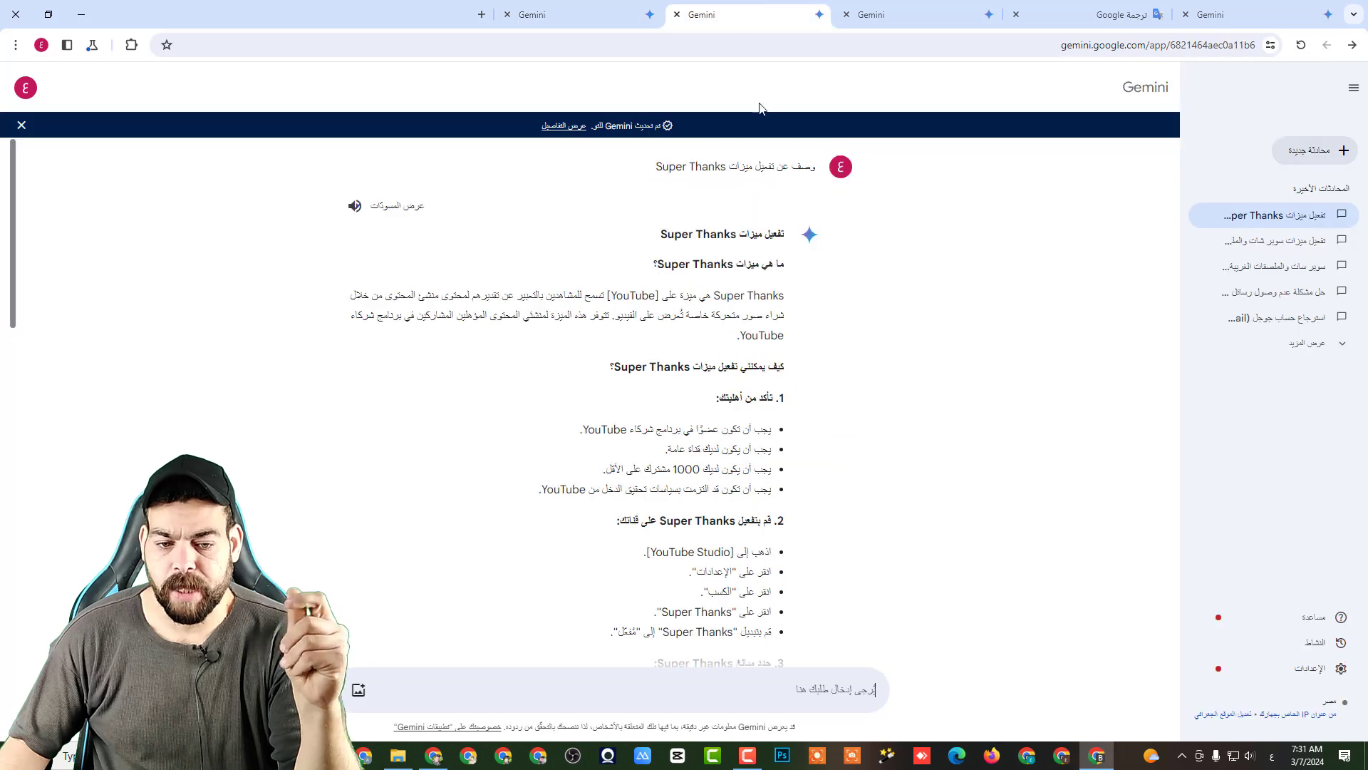
click(1254, 15)
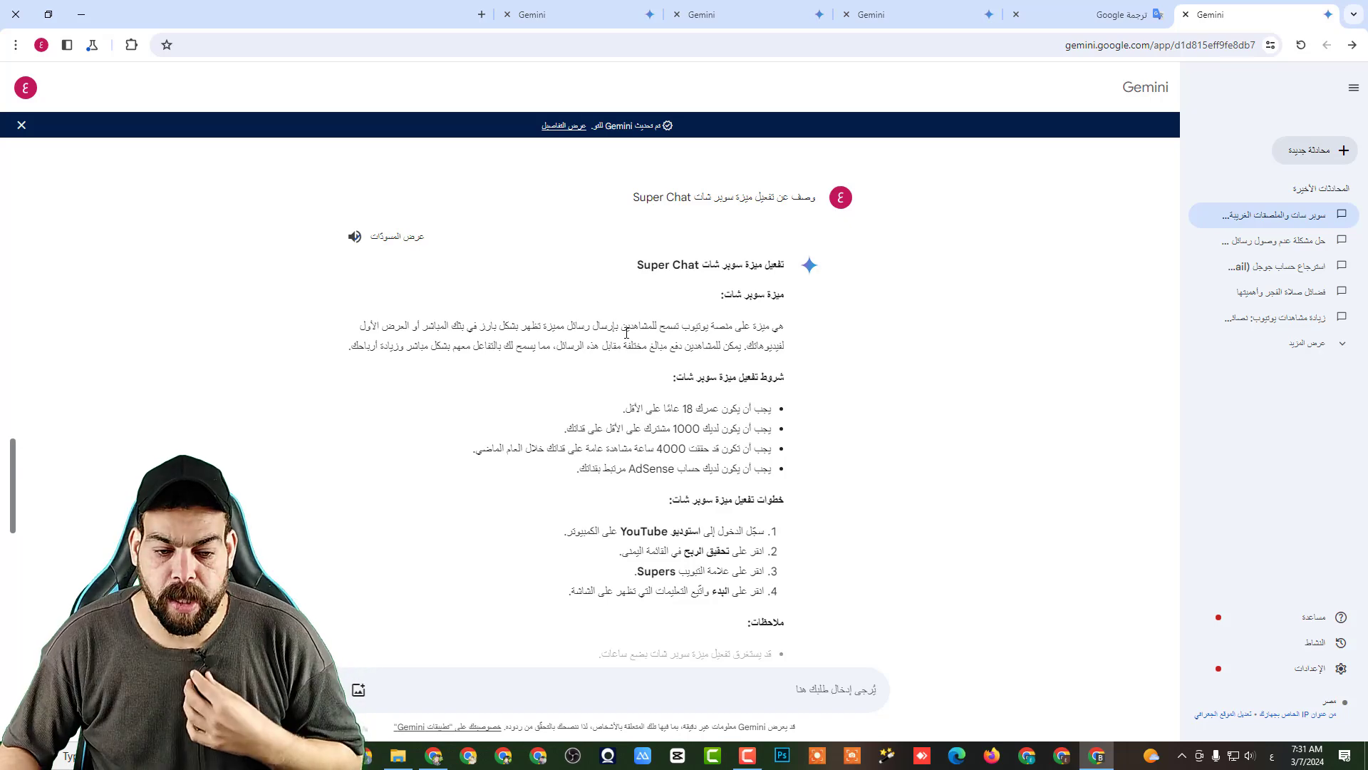
triple_click(627, 332)
right_click(626, 333)
click(614, 353)
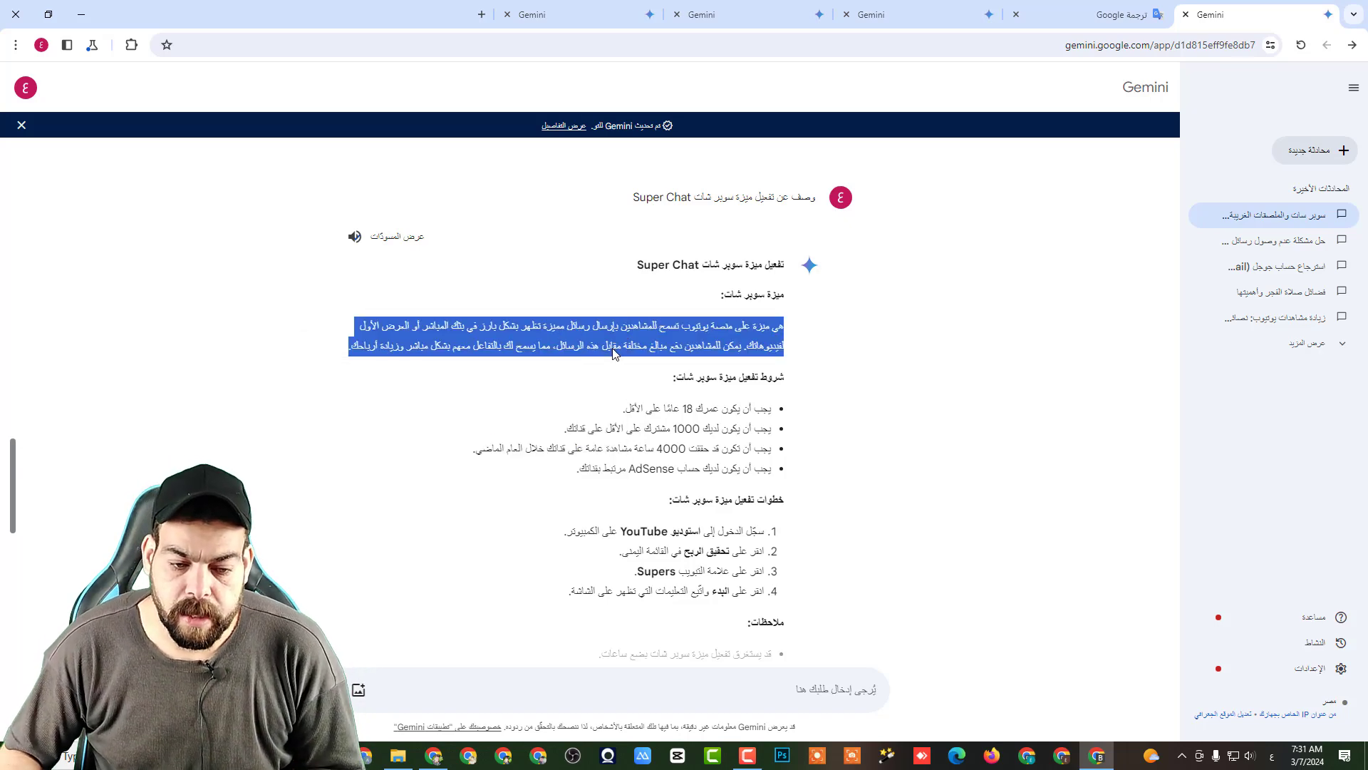
- Switch back to the YouTube upload window and paste the copied Super Chat paragraph on a new first line of the description
click(433, 755)
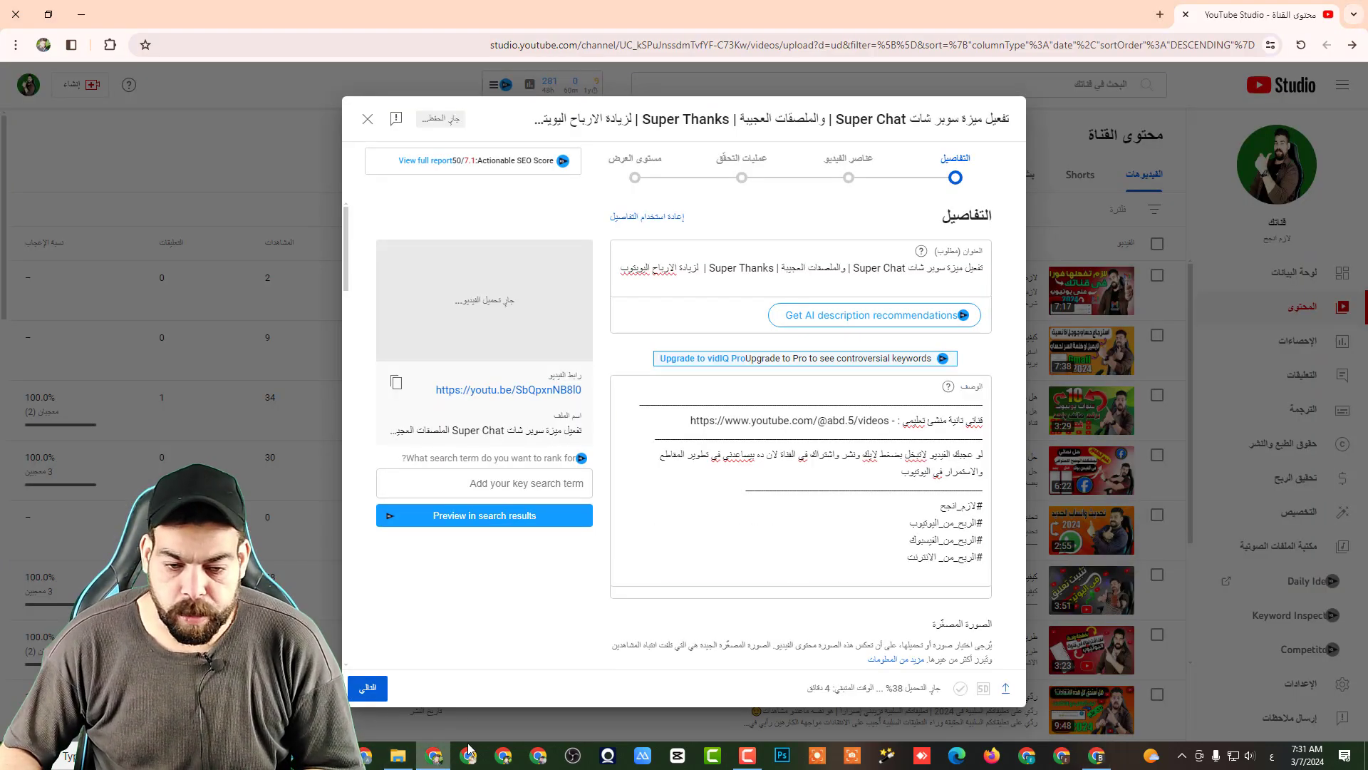
click(987, 420)
key(Return)
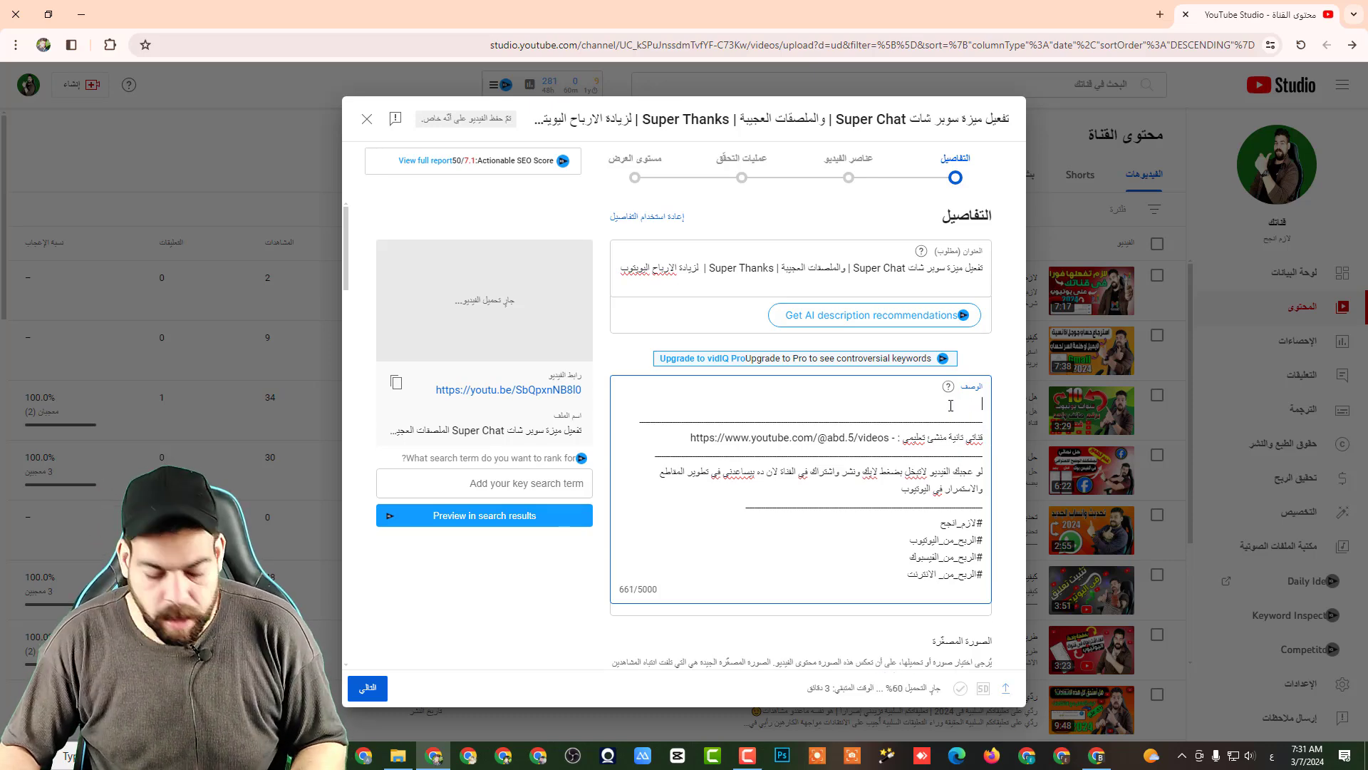
key(ctrl+v)
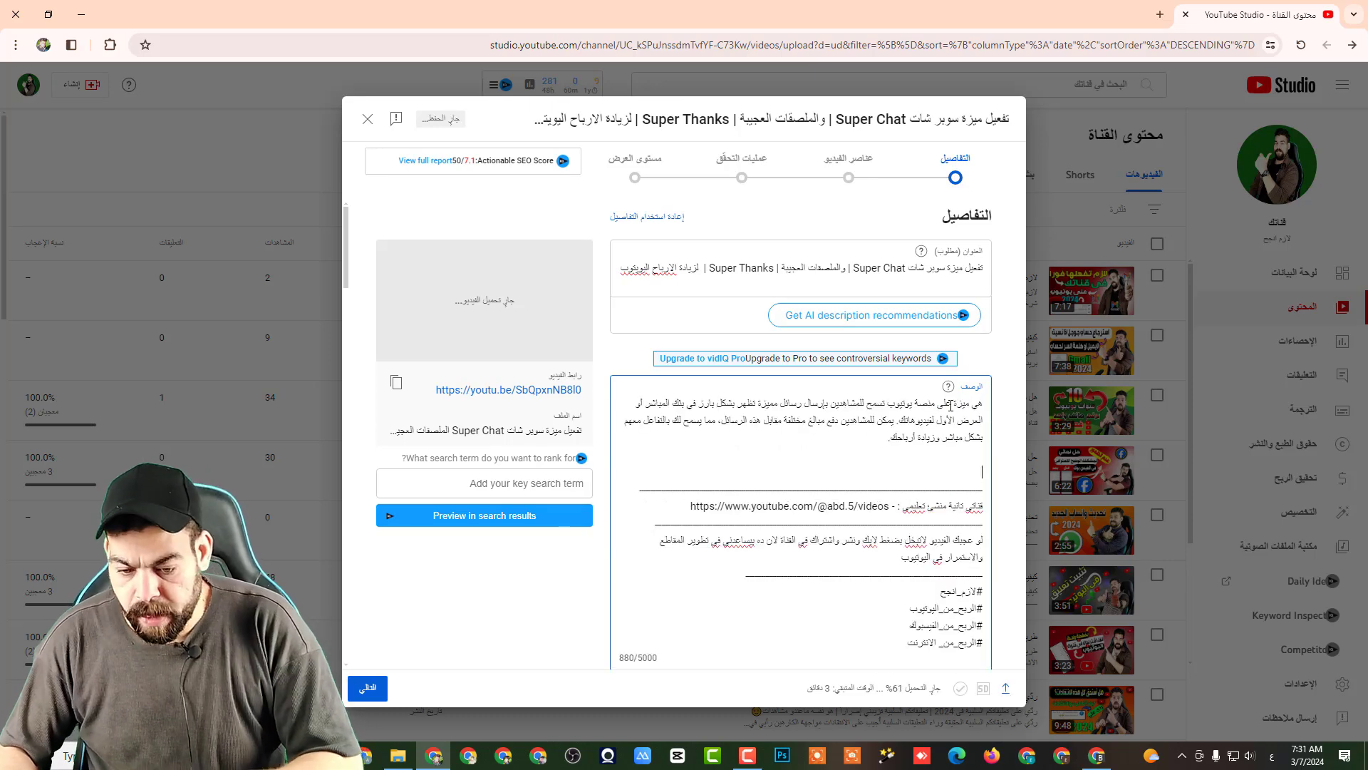
- Look over the channel link and hashtags in the description, and add an empty line directly below the Super Chat paragraph
scroll(905, 301, down, 3)
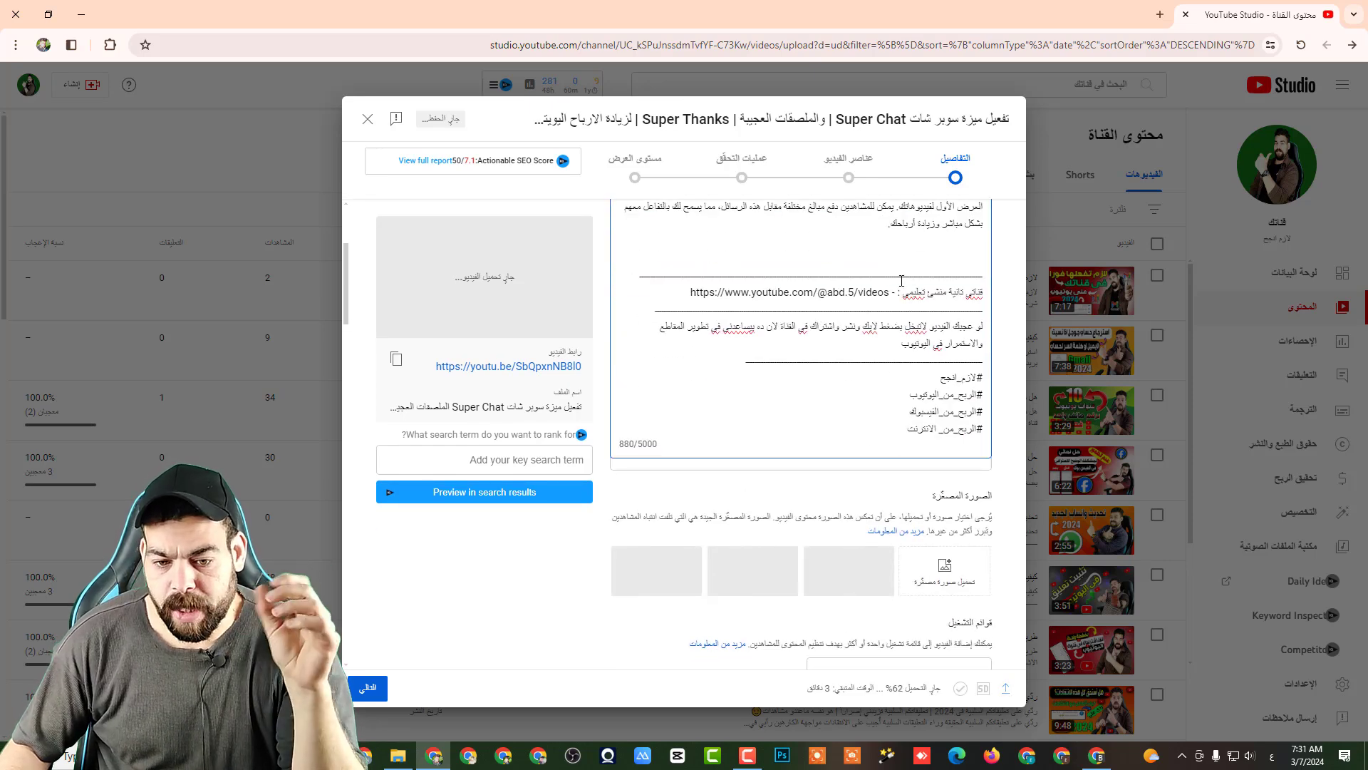
drag(904, 273, 894, 447)
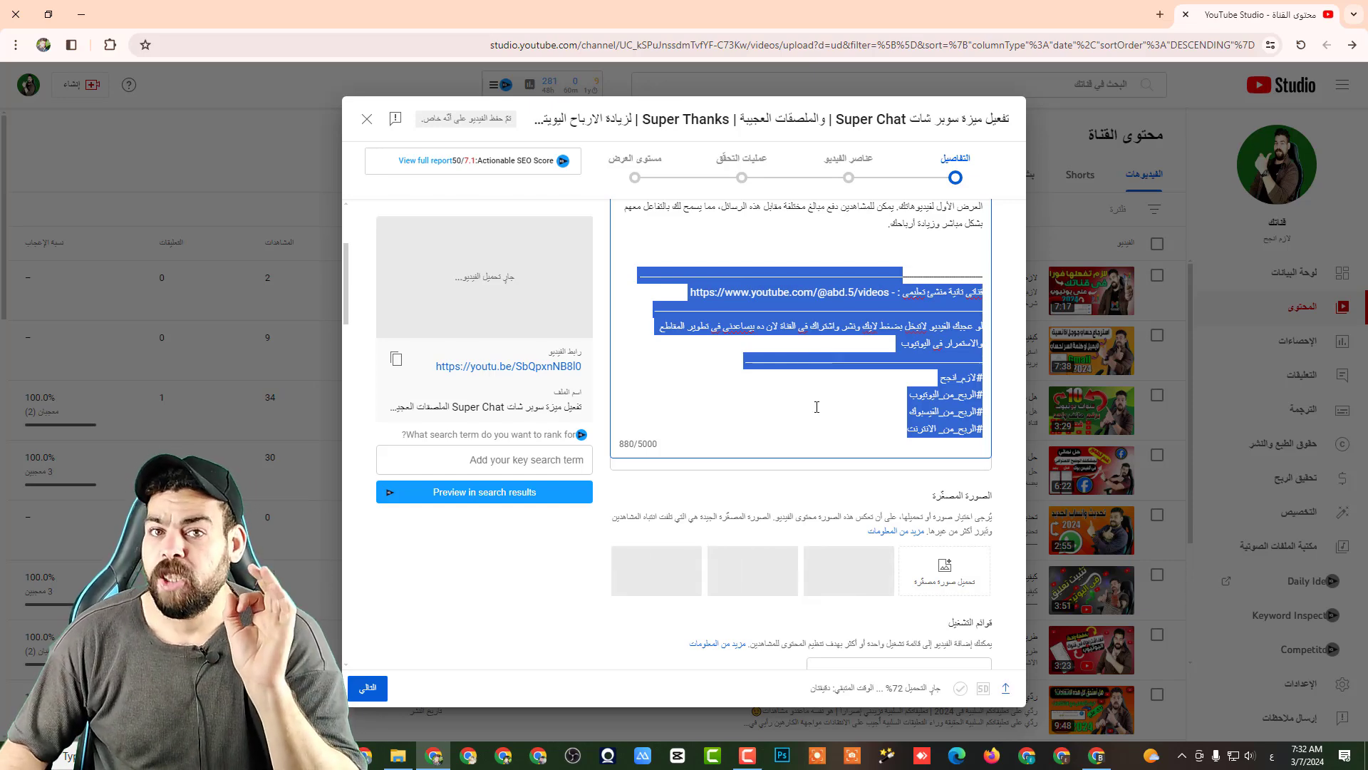
scroll(793, 416, up, 2)
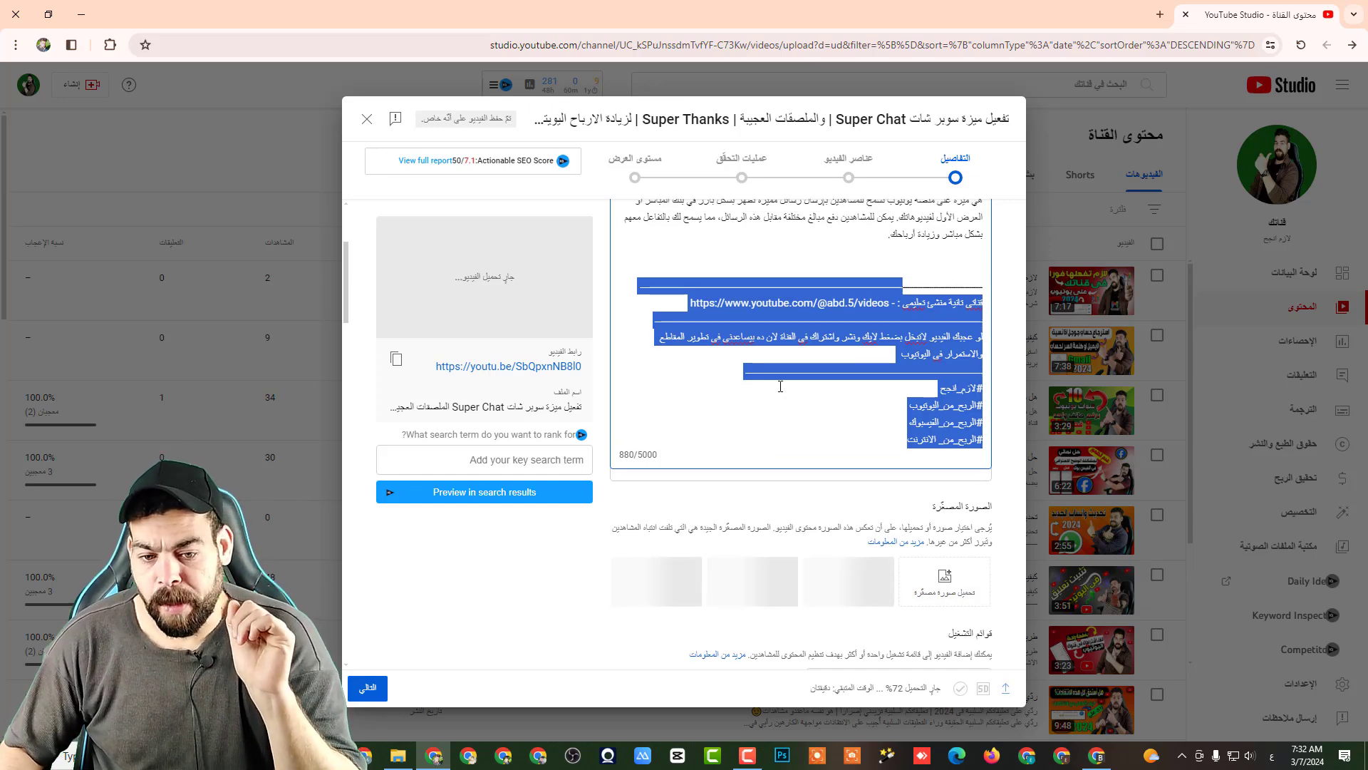
click(868, 372)
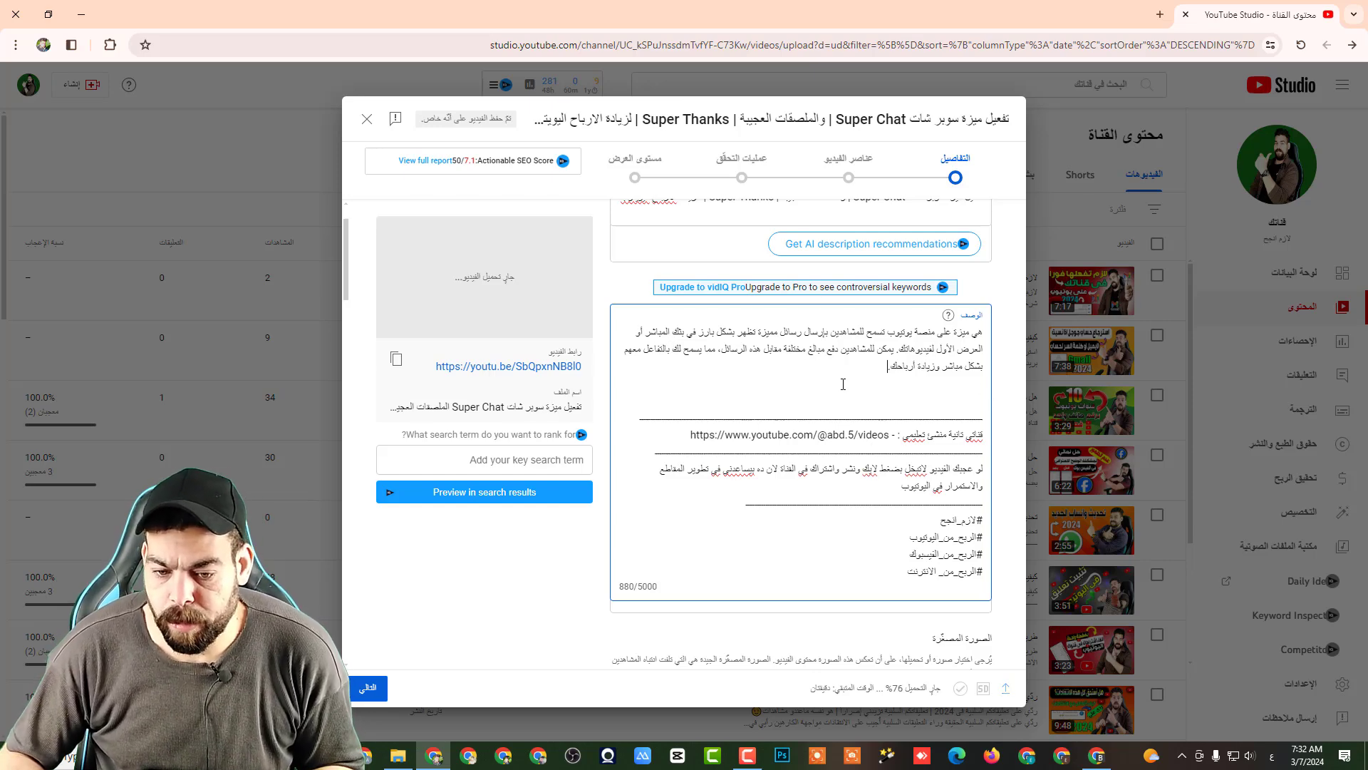
key(Return)
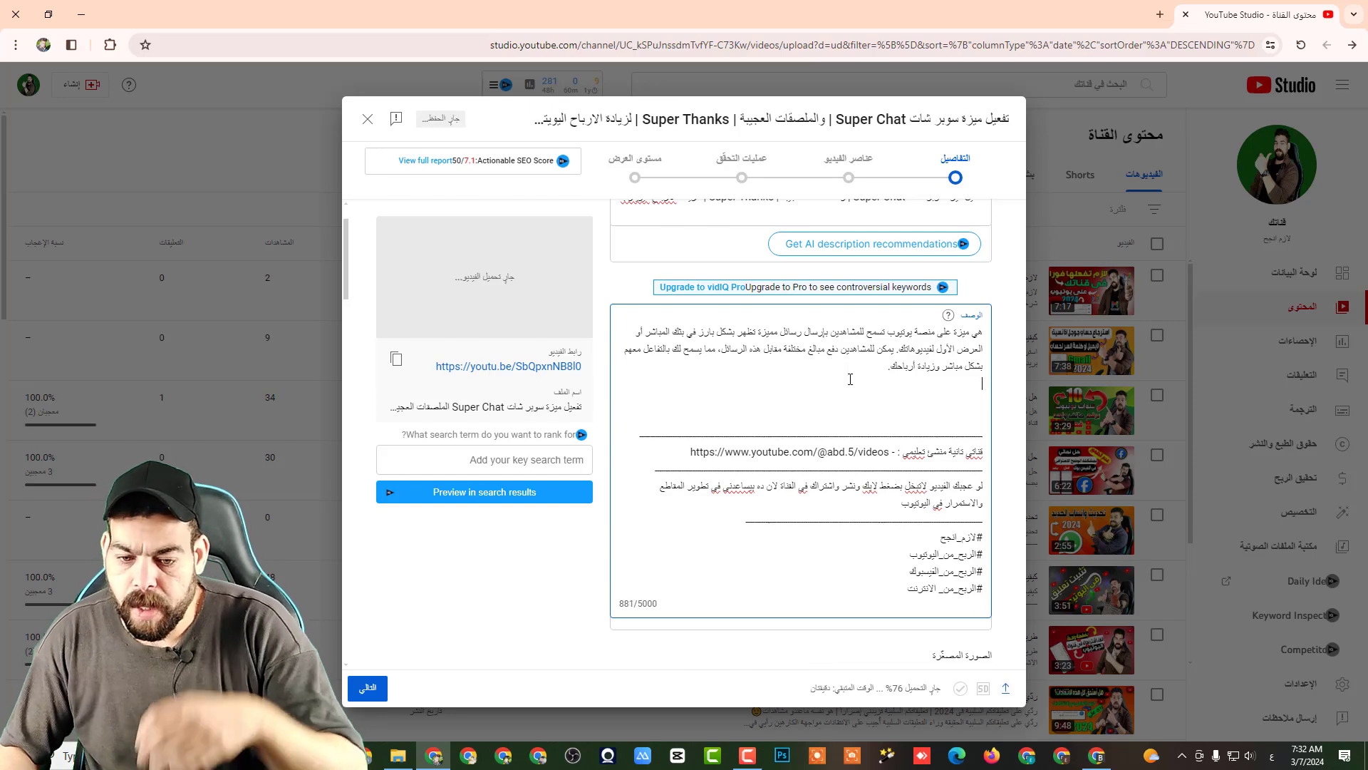
- Copy the four bullets under ملاحظات from the Gemini conversation on Super Chat and Super Stickers and paste them below the description's Super Chat paragraph
click(1096, 755)
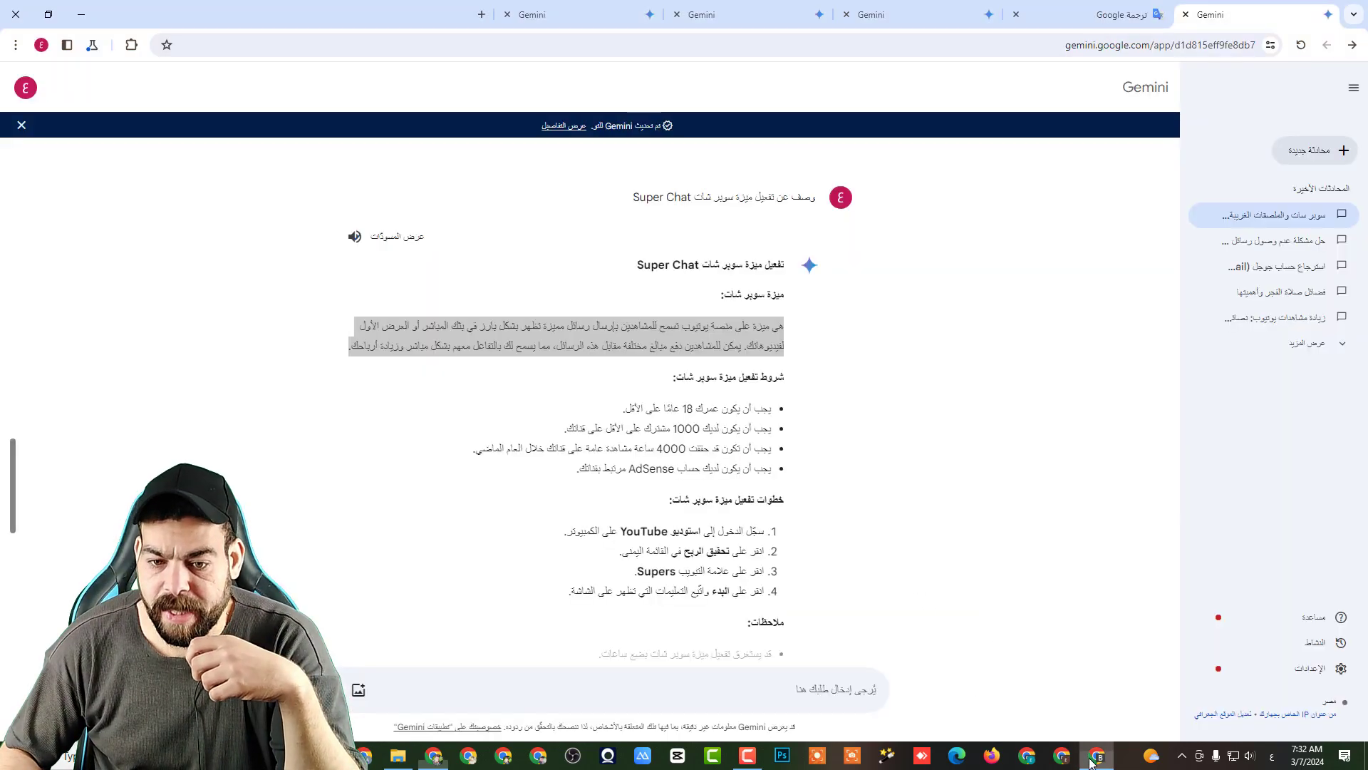
click(870, 14)
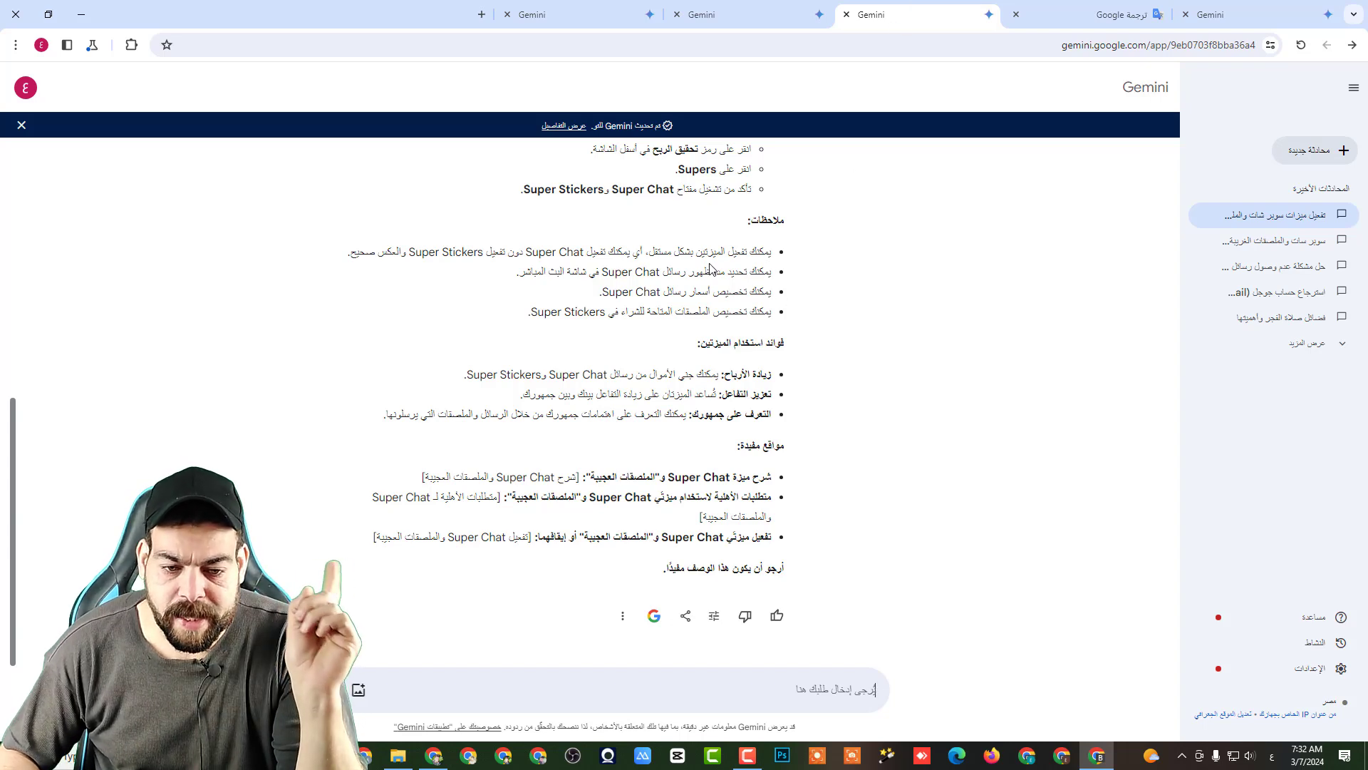
scroll(716, 262, up, 1)
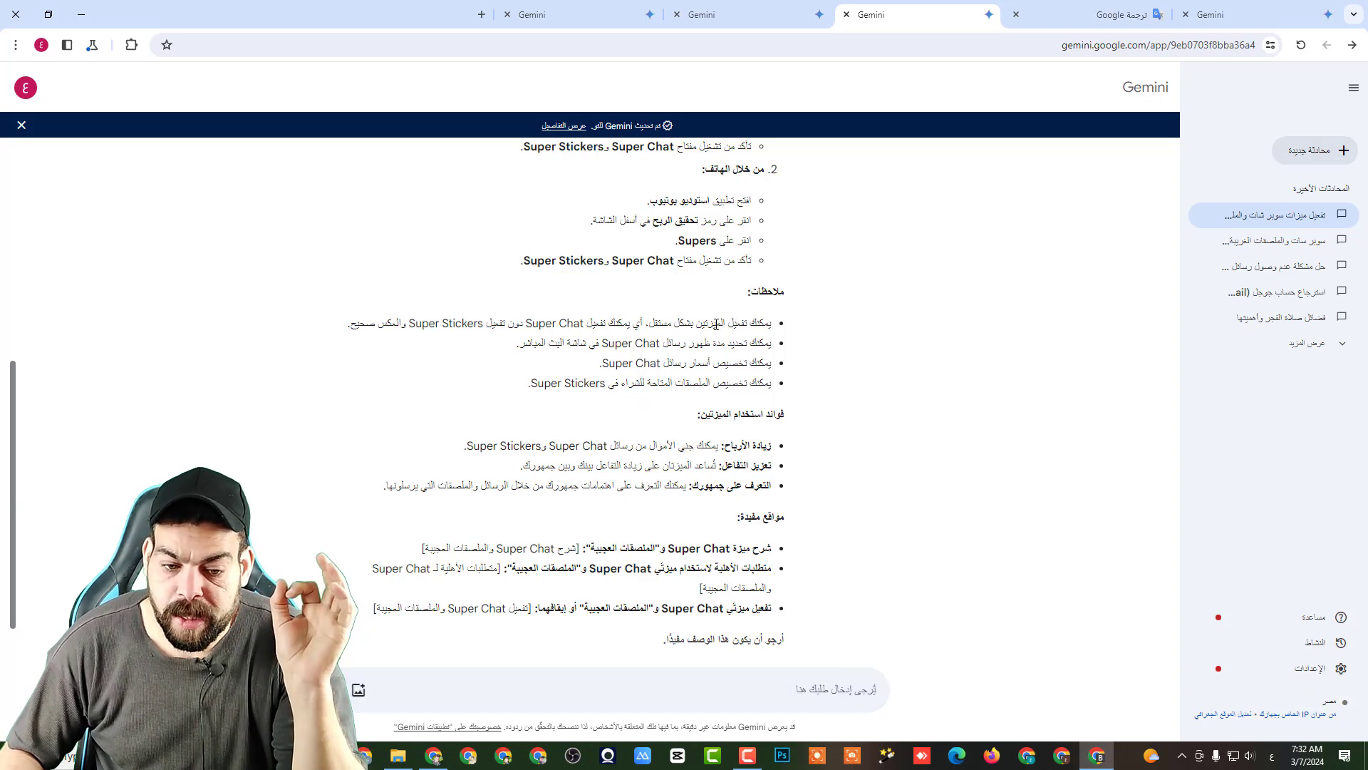
drag(716, 323, 698, 381)
right_click(693, 347)
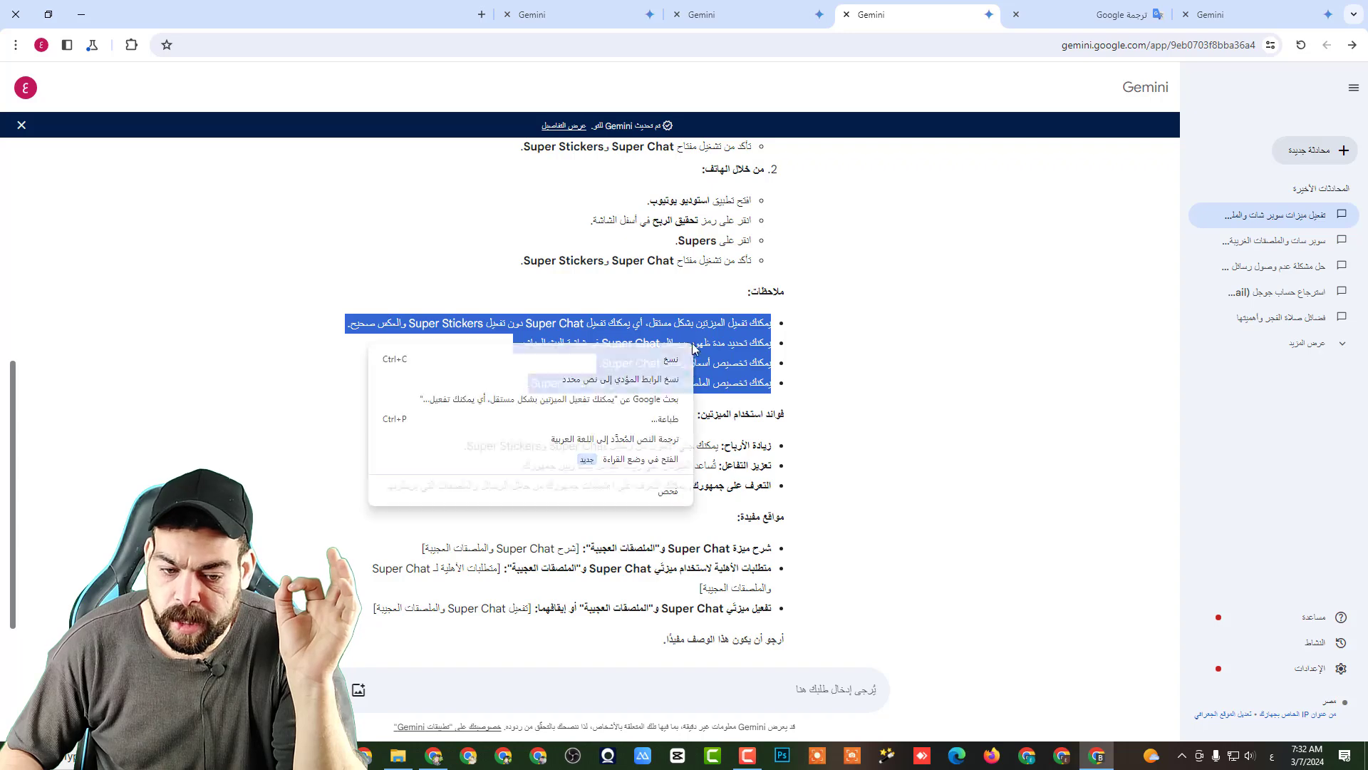
click(668, 359)
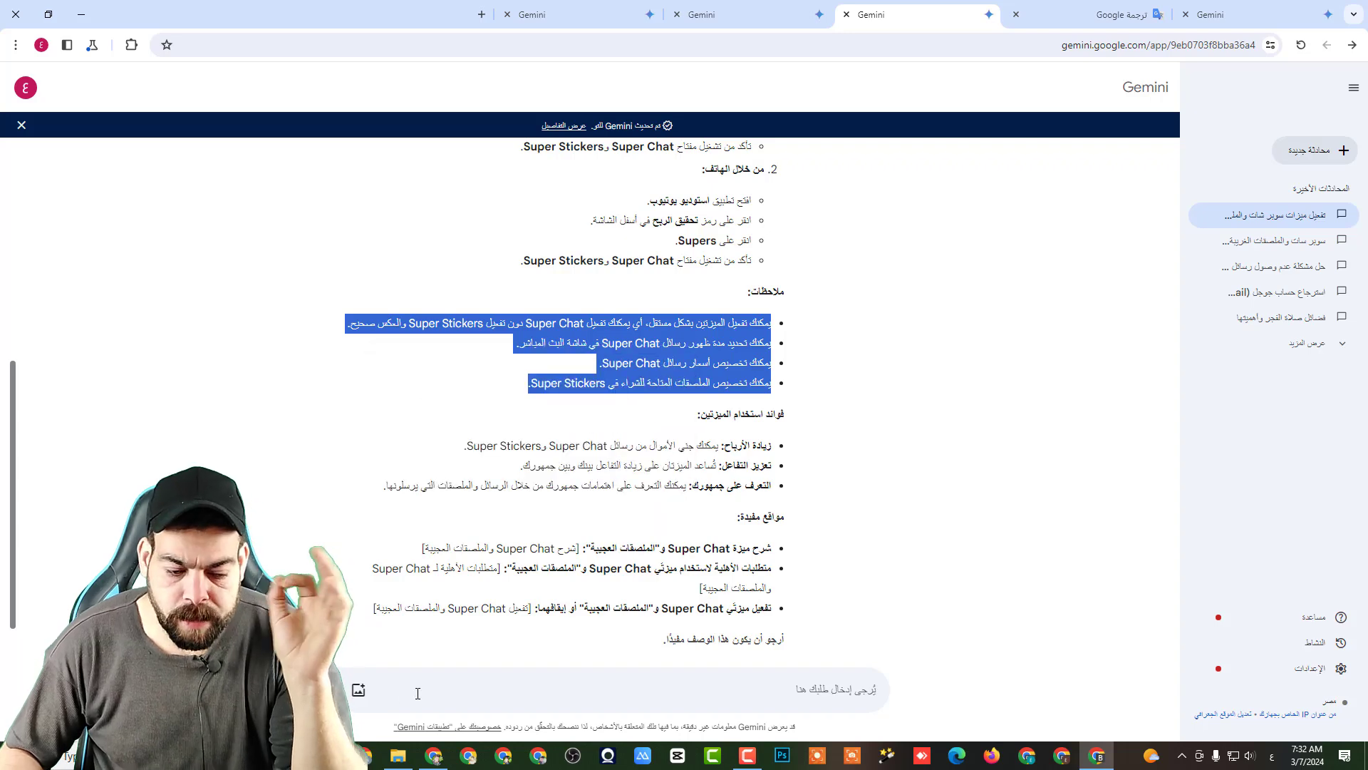
click(434, 755)
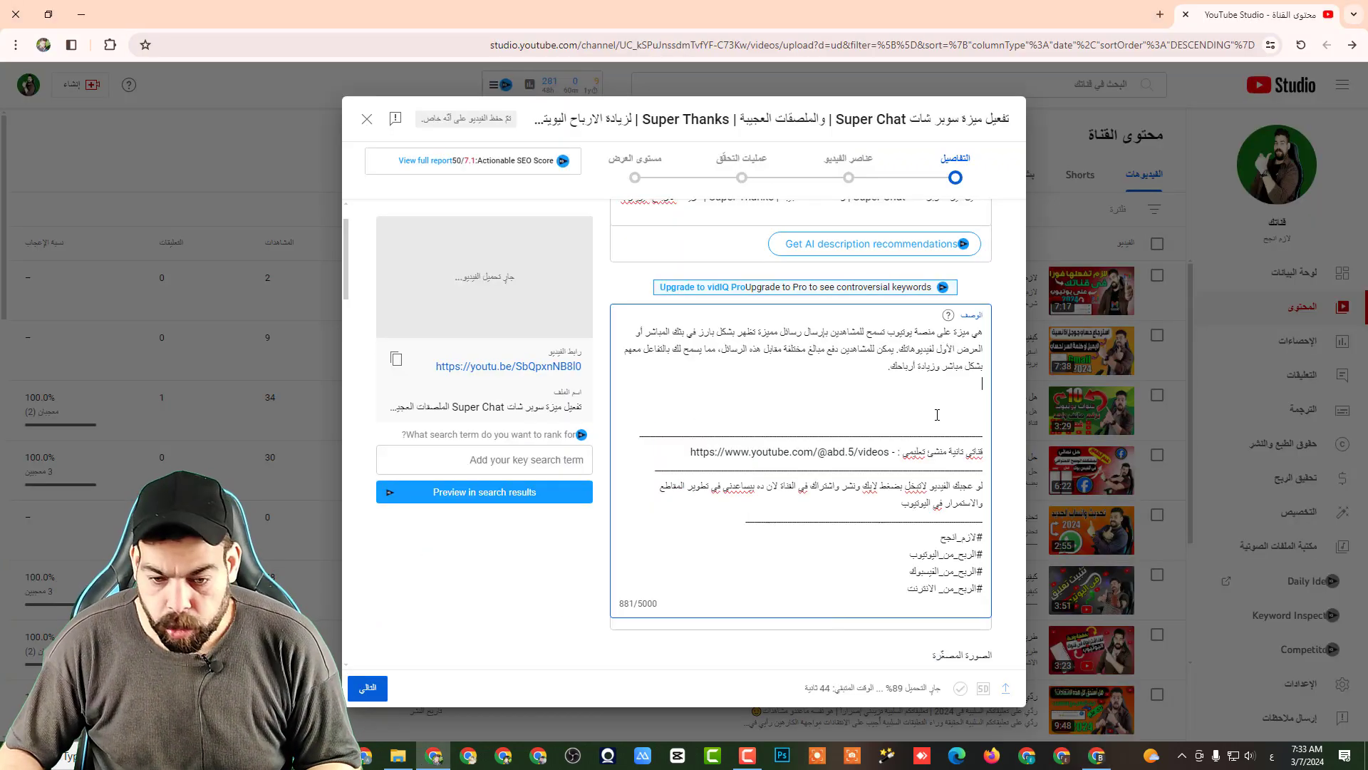
key(ctrl+v)
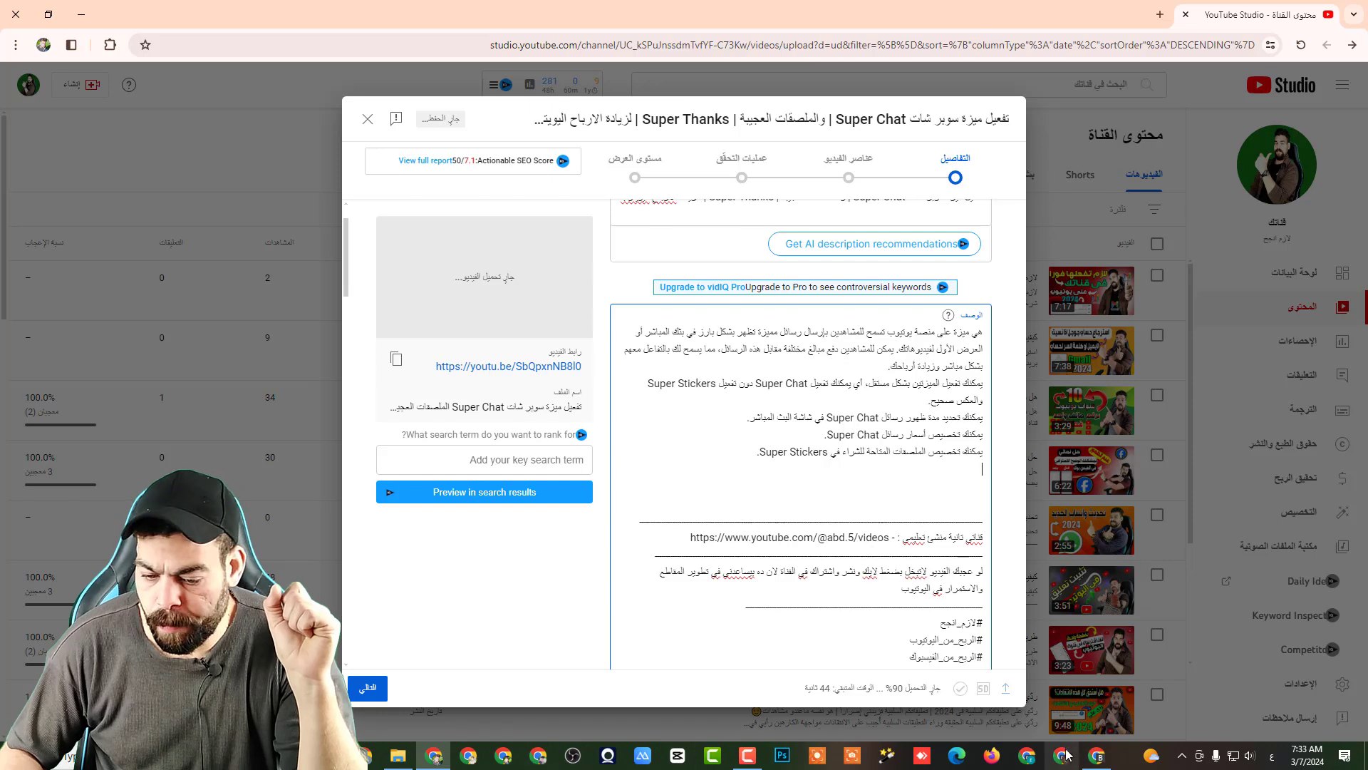
- Copy the paragraph explaining what Super Thanks is from the Gemini conversation about enabling Super Thanks
click(1096, 755)
click(767, 13)
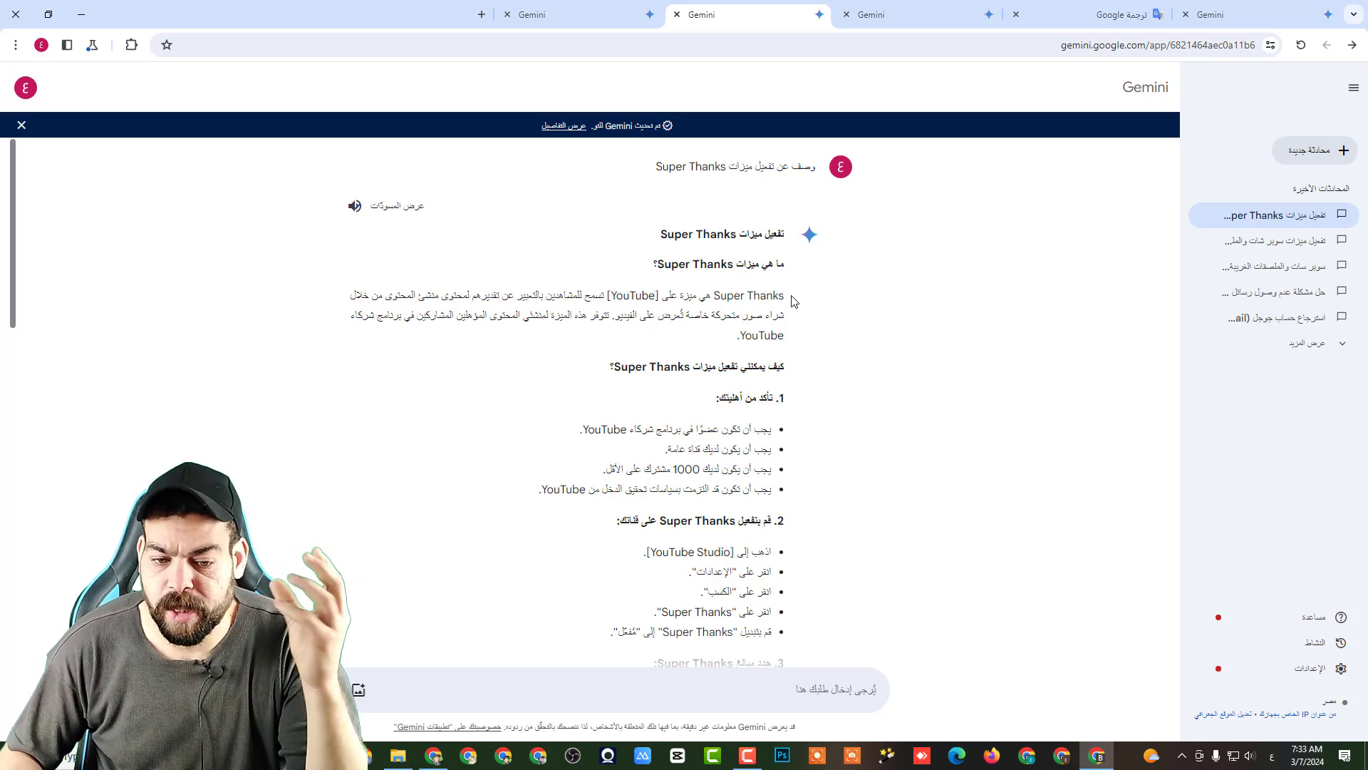
drag(790, 295, 754, 320)
click(826, 319)
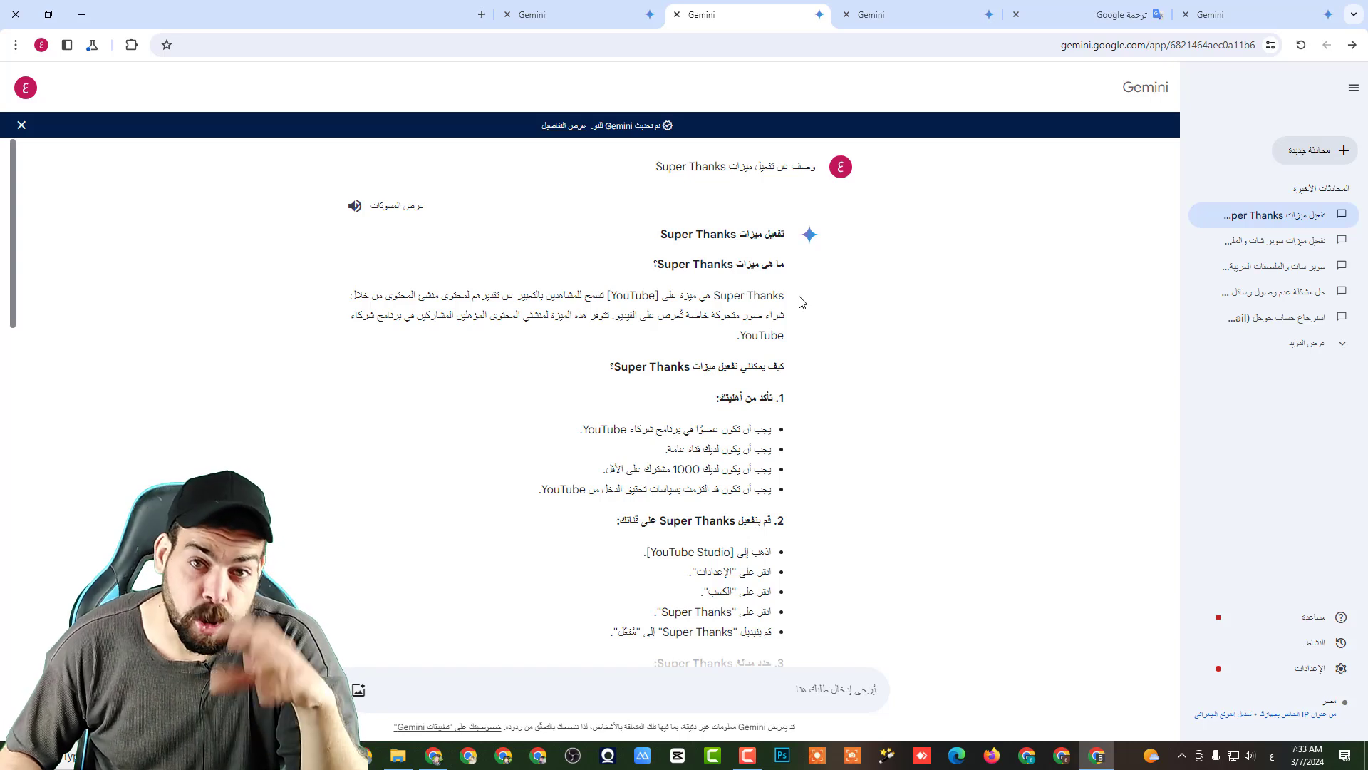
drag(813, 227, 747, 315)
click(818, 332)
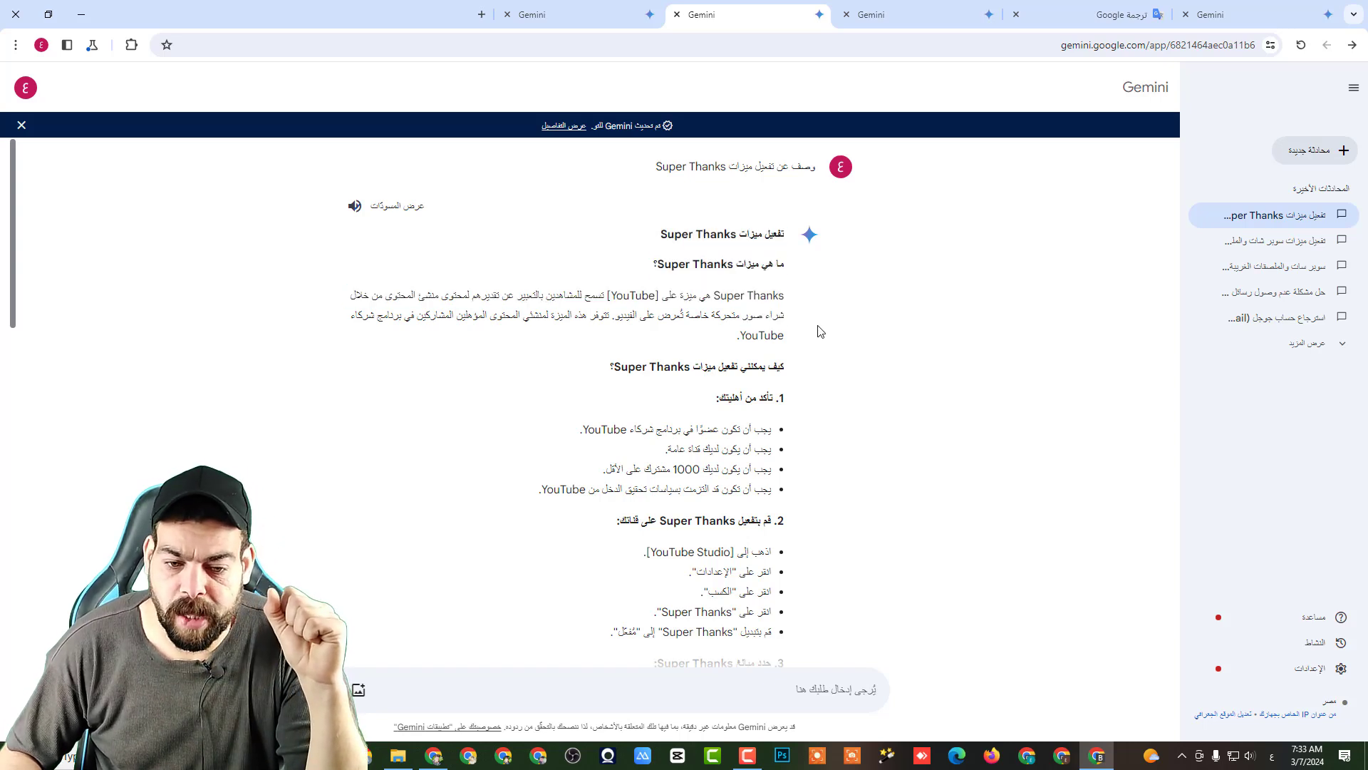
triple_click(746, 314)
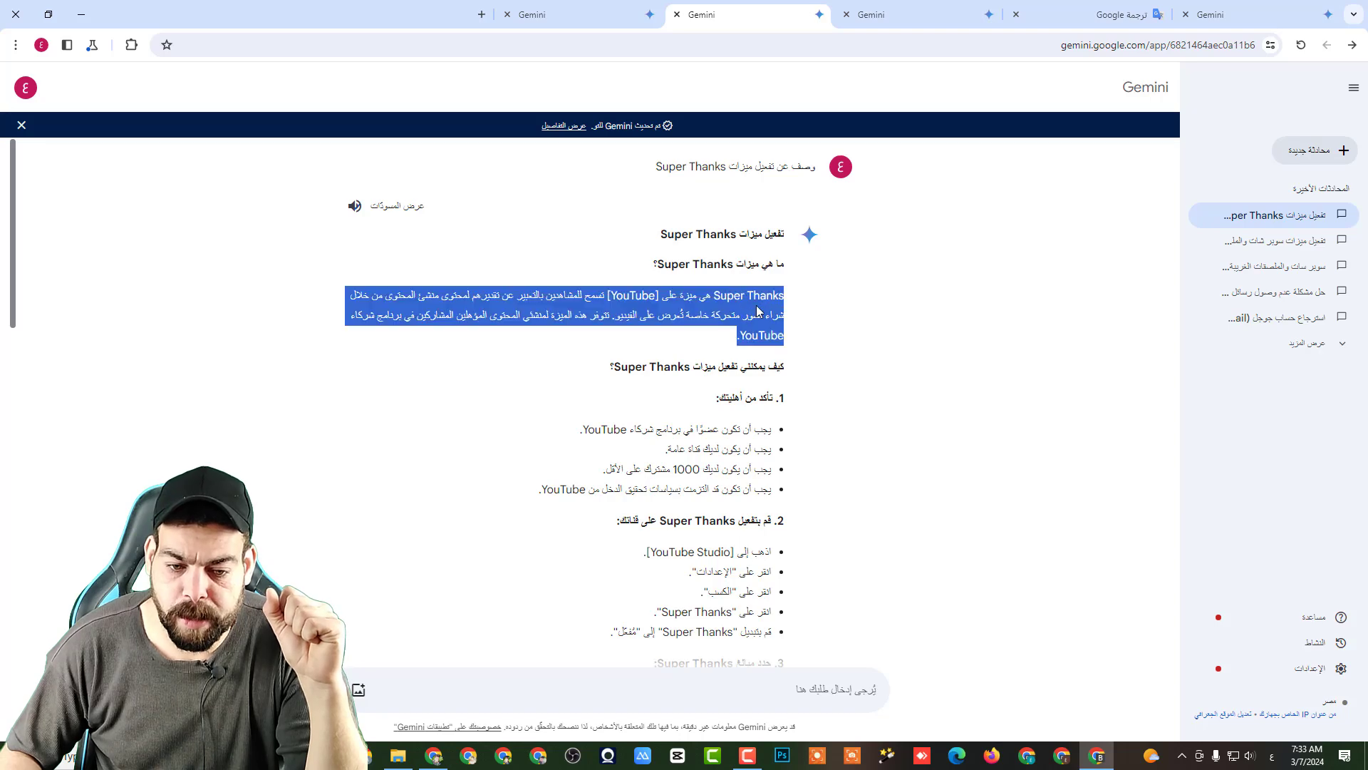
right_click(757, 311)
click(734, 324)
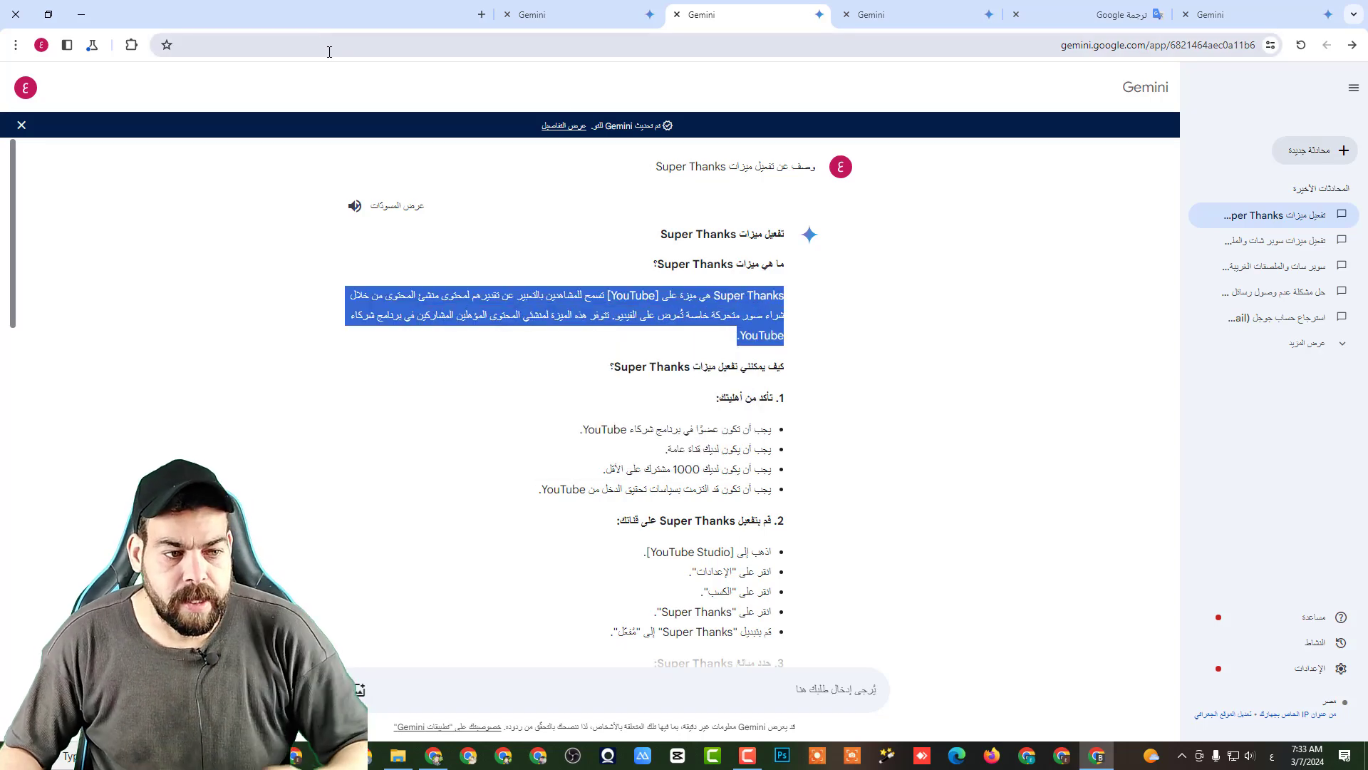
- Paste the Super Thanks paragraph below the bullets in the video description and delete the blank lines before the separator
click(82, 14)
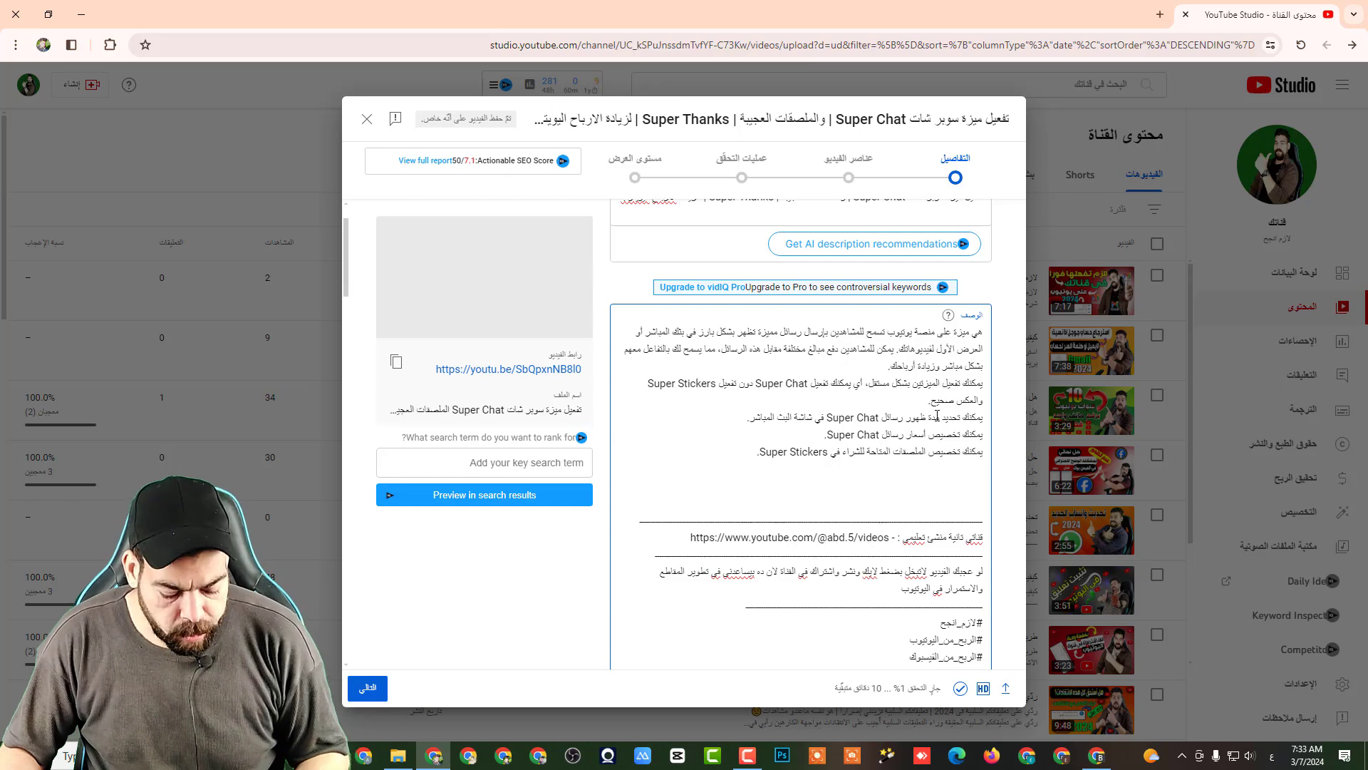
key(ctrl+v)
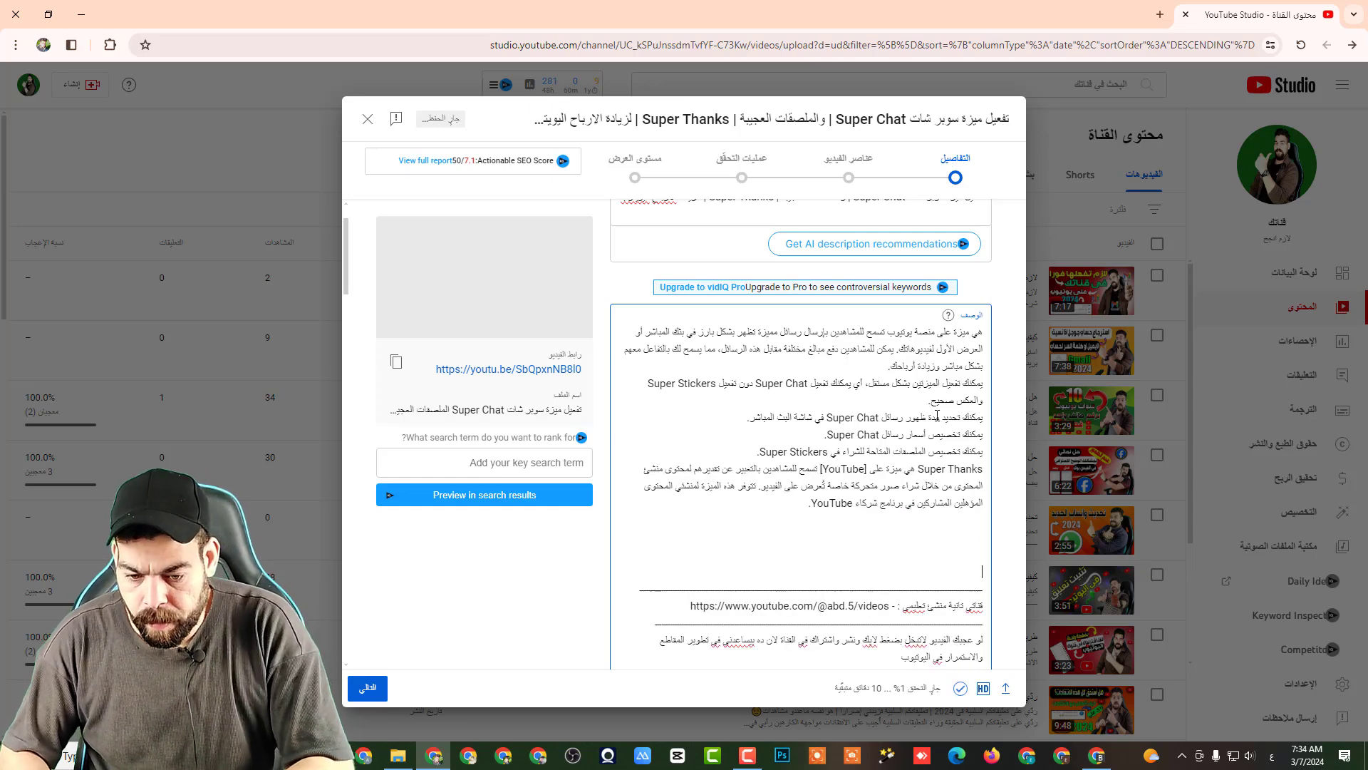
key(BackSpace)
key(BackSpace)
key(BackSpace)
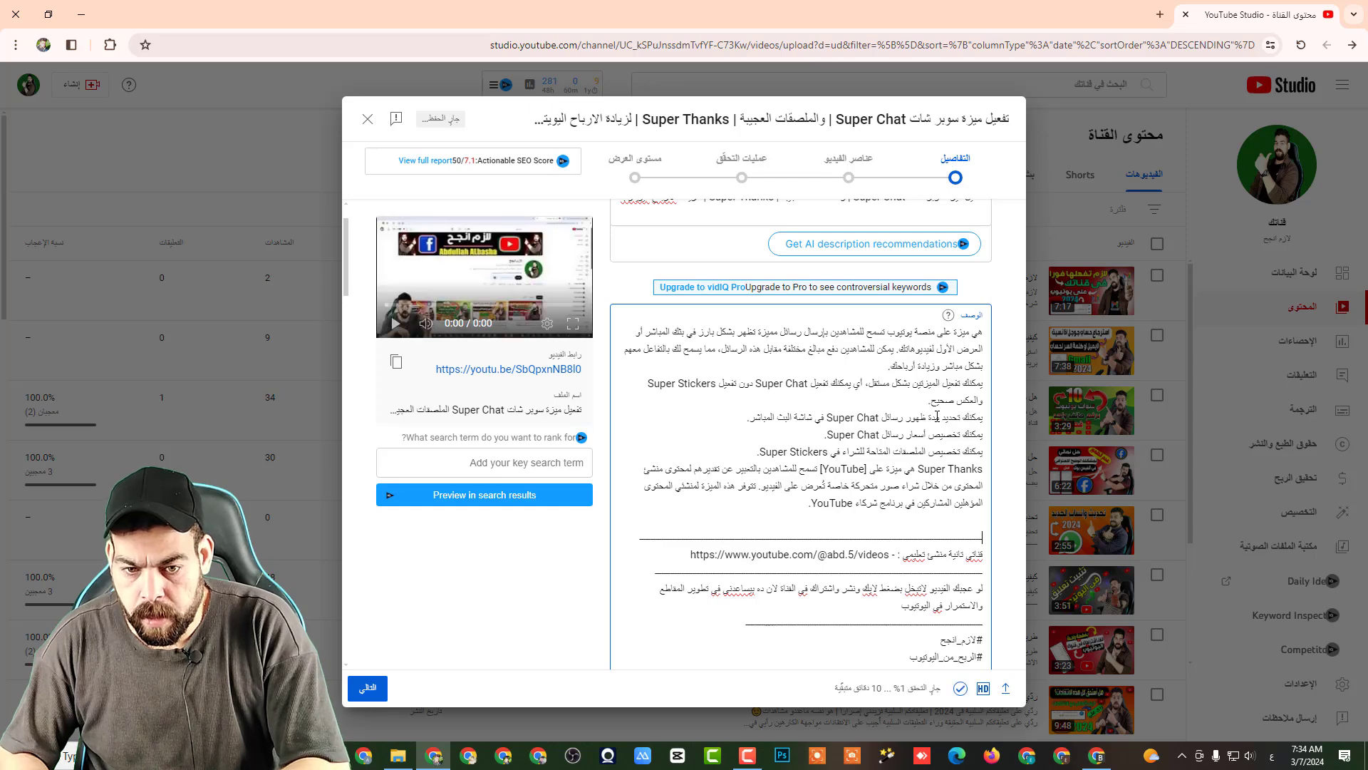
key(BackSpace)
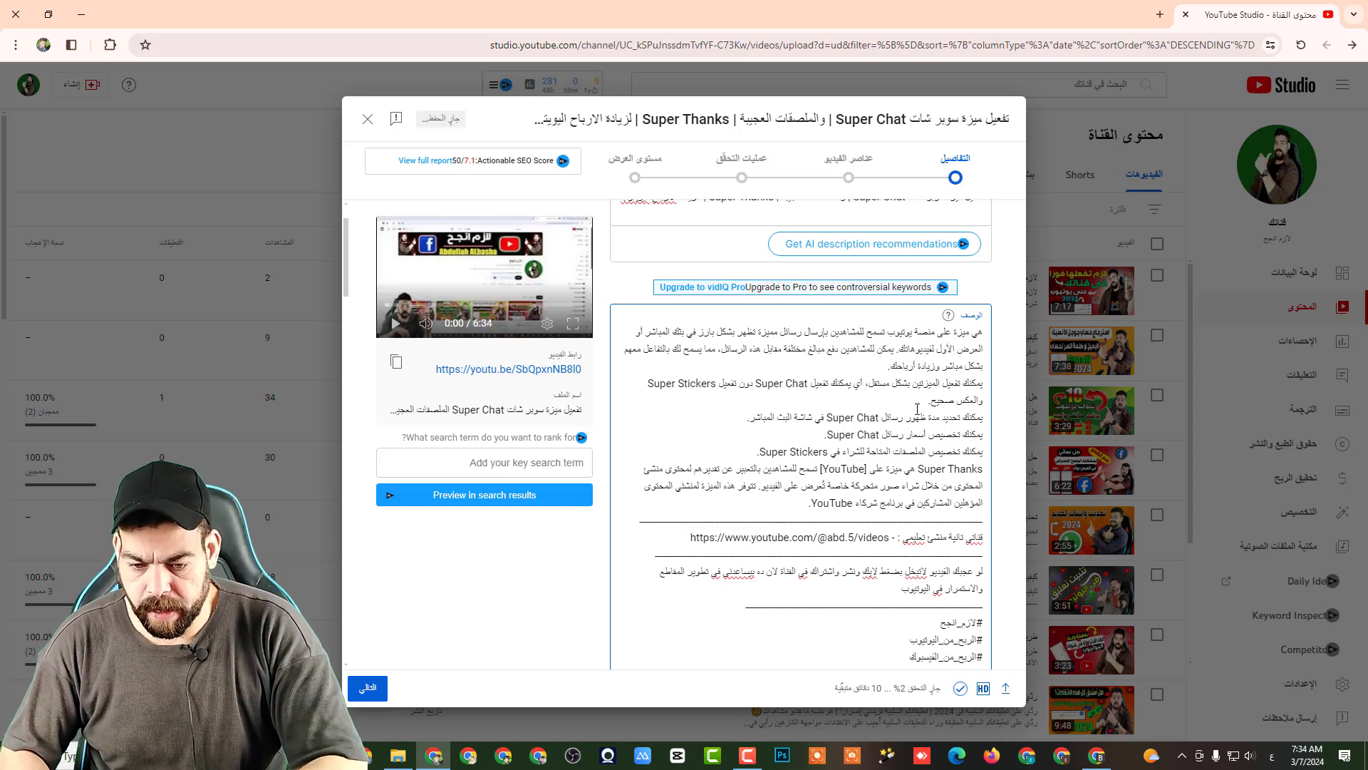
- Try the automatically generated thumbnails for the video one after another
scroll(866, 308, up, 1)
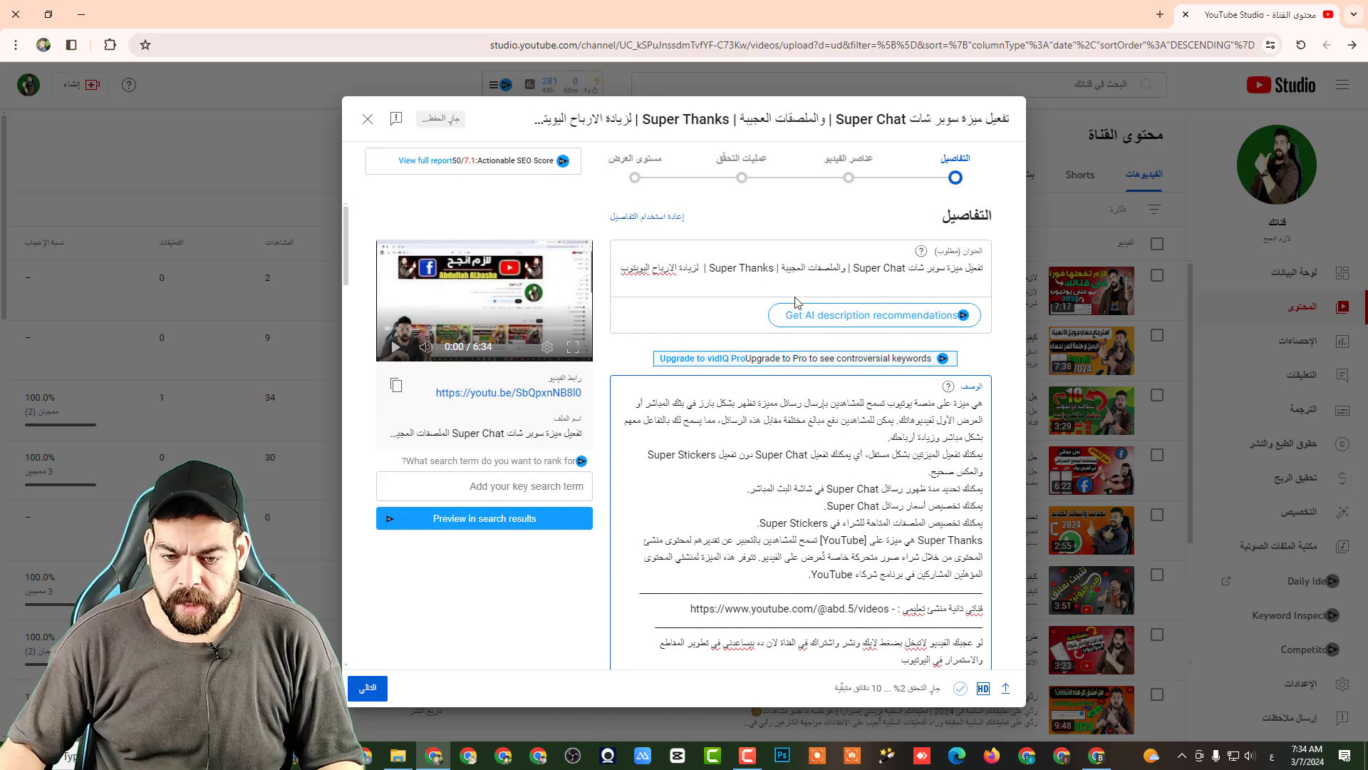
scroll(851, 503, down, 10)
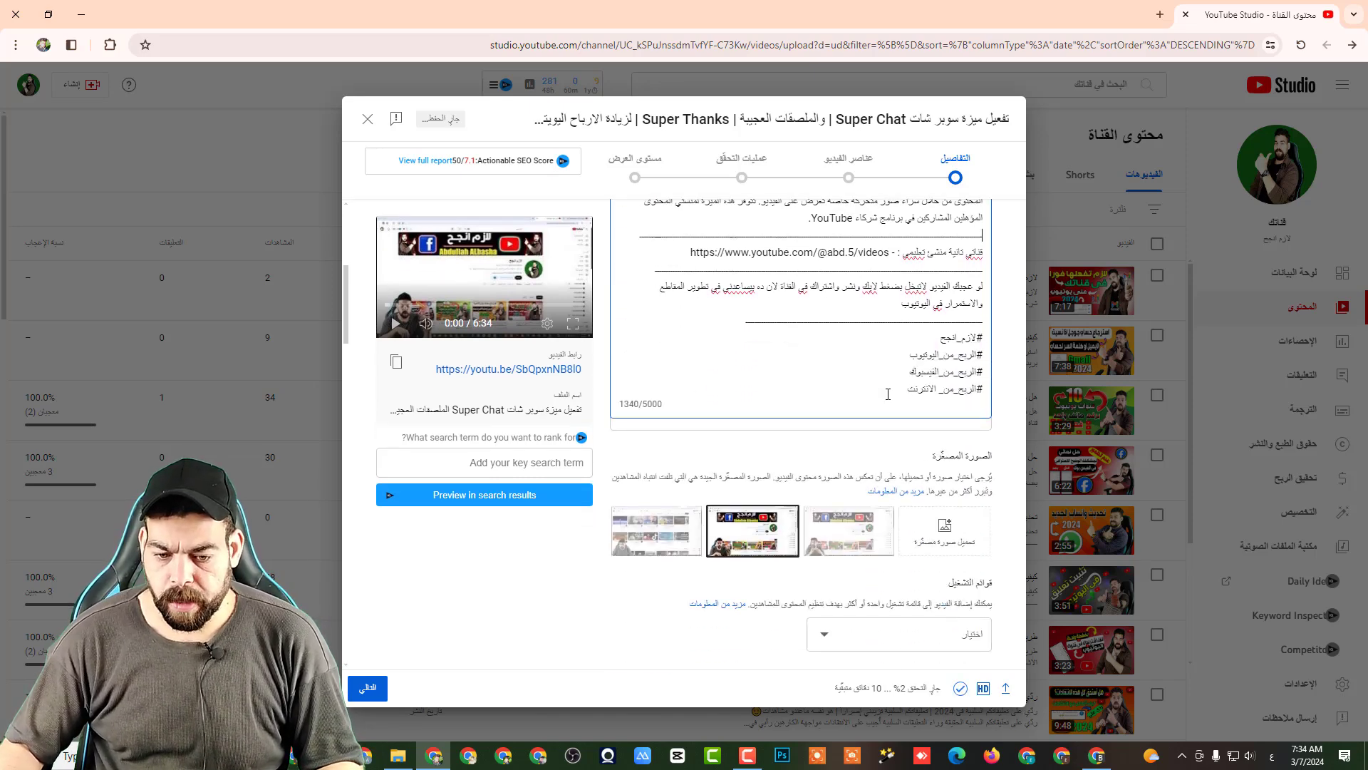
click(855, 409)
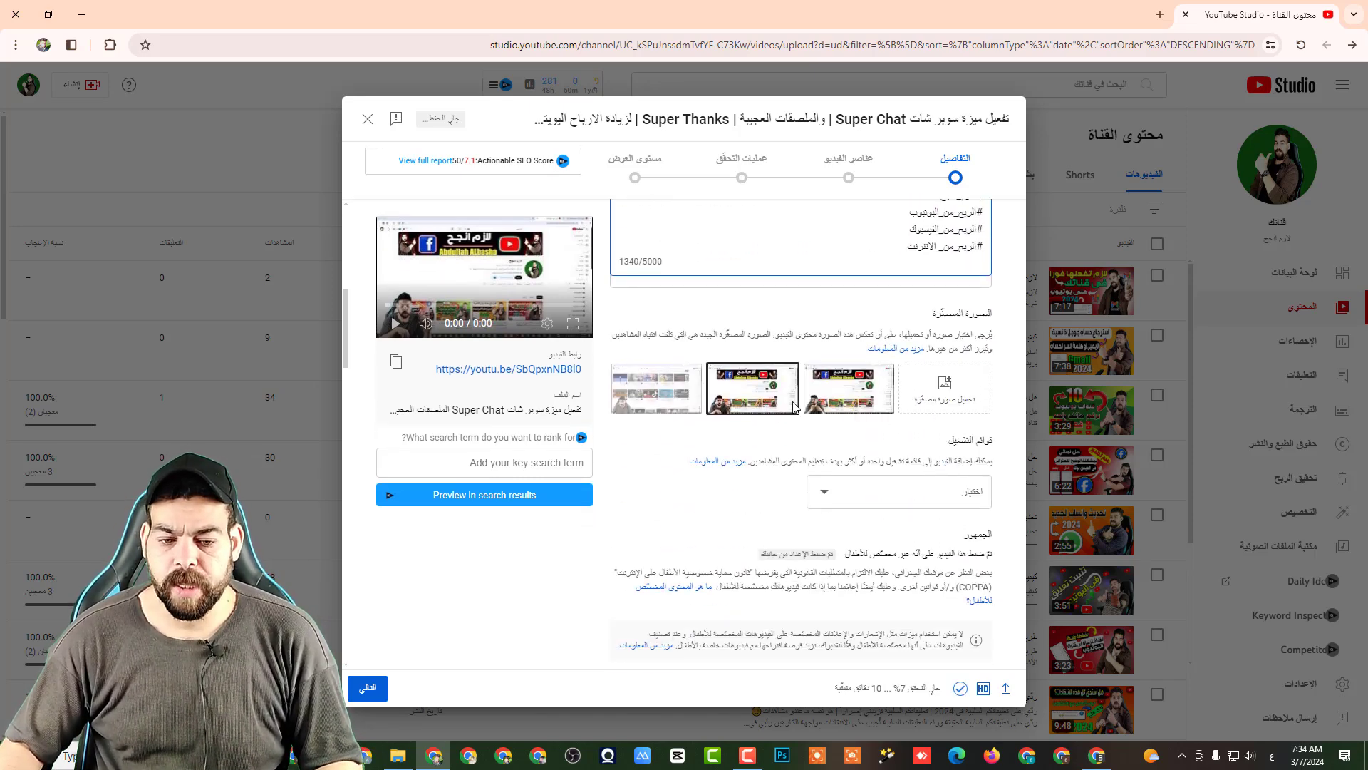
click(659, 401)
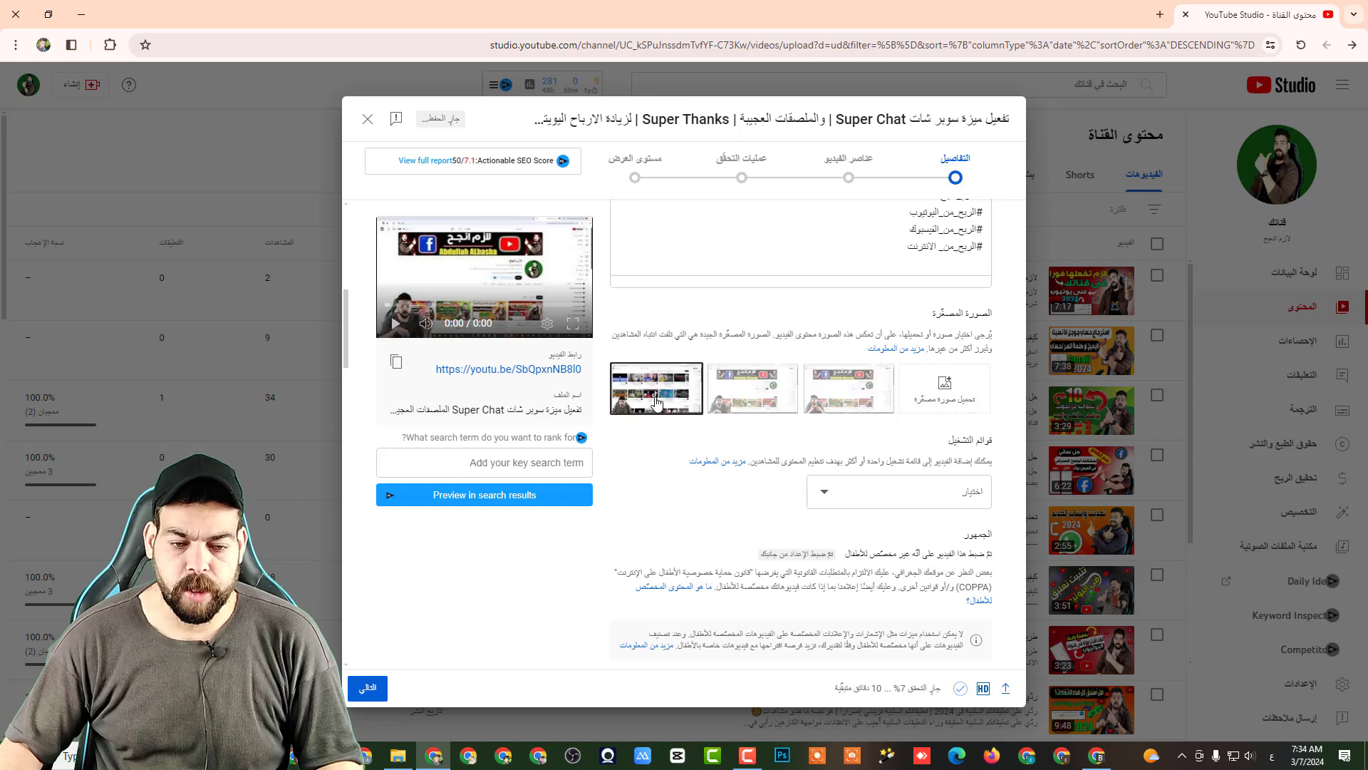
click(716, 394)
click(848, 392)
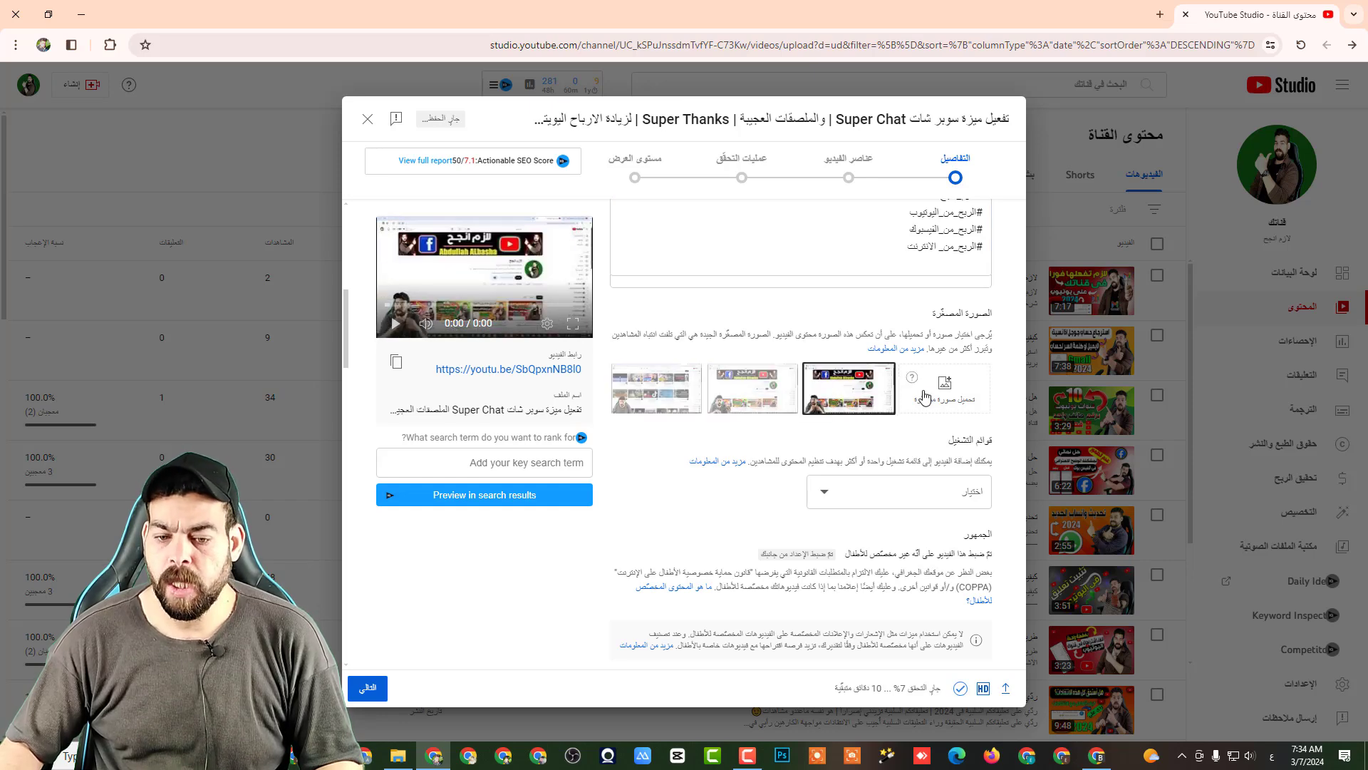
- Upload the image 3030 from the Super Chat video folder as the custom thumbnail
click(929, 396)
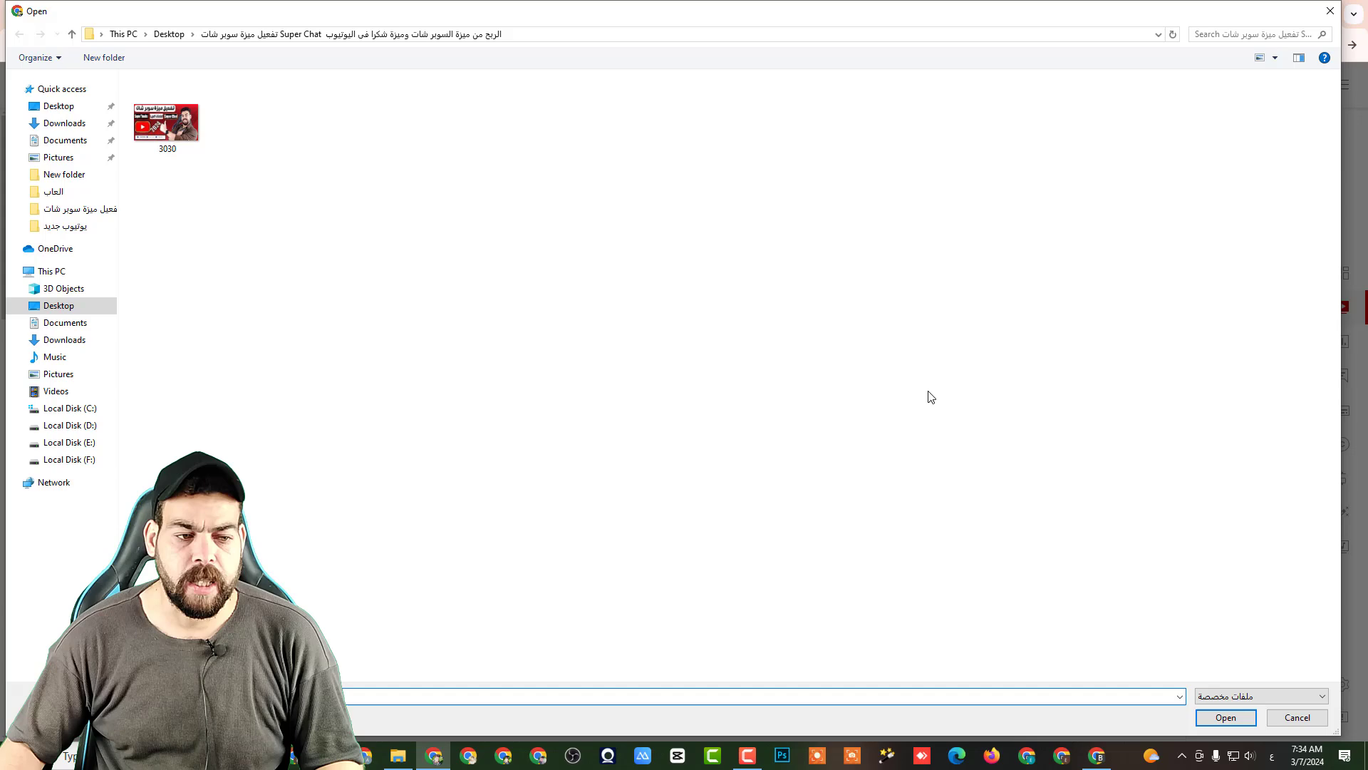
double_click(173, 123)
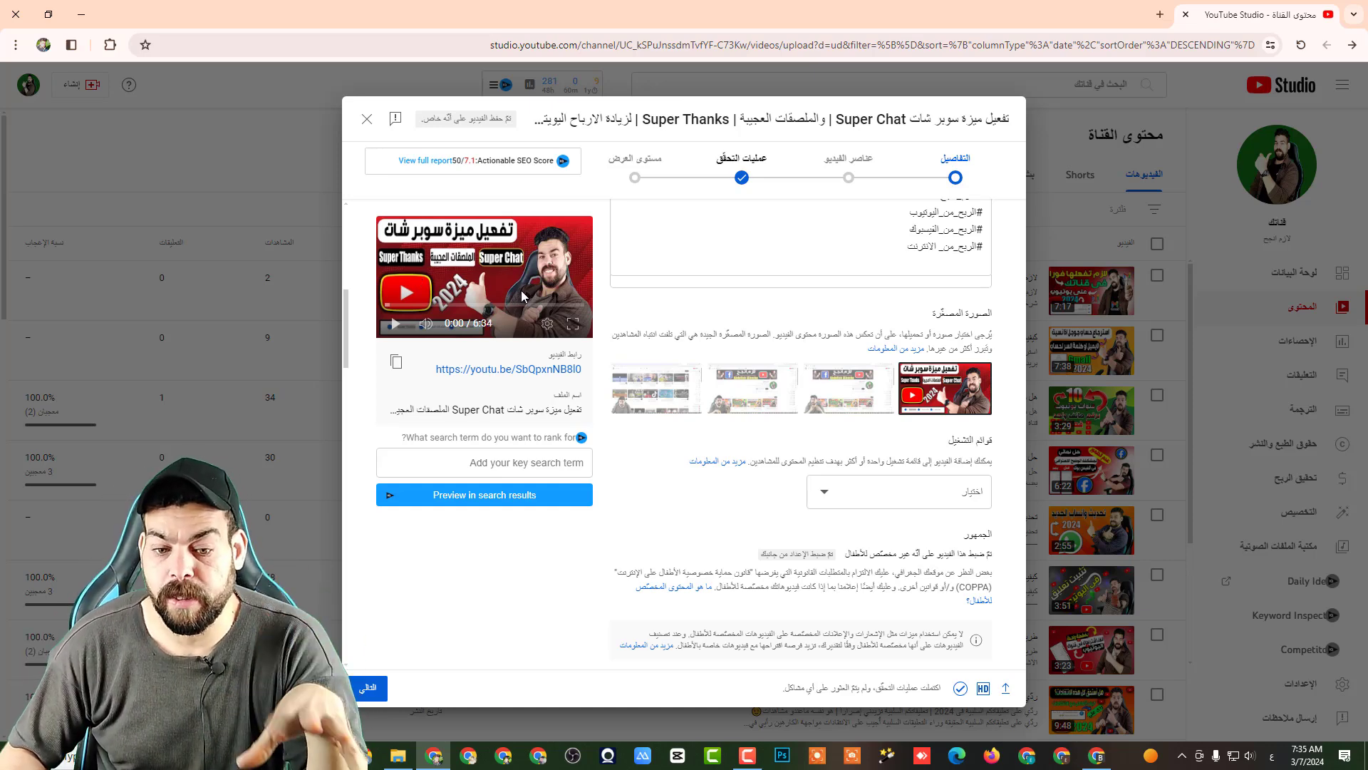
- Add the video to the playlist "انشاء قناة يوتيوب ناجحة في 2024"
scroll(931, 364, down, 2)
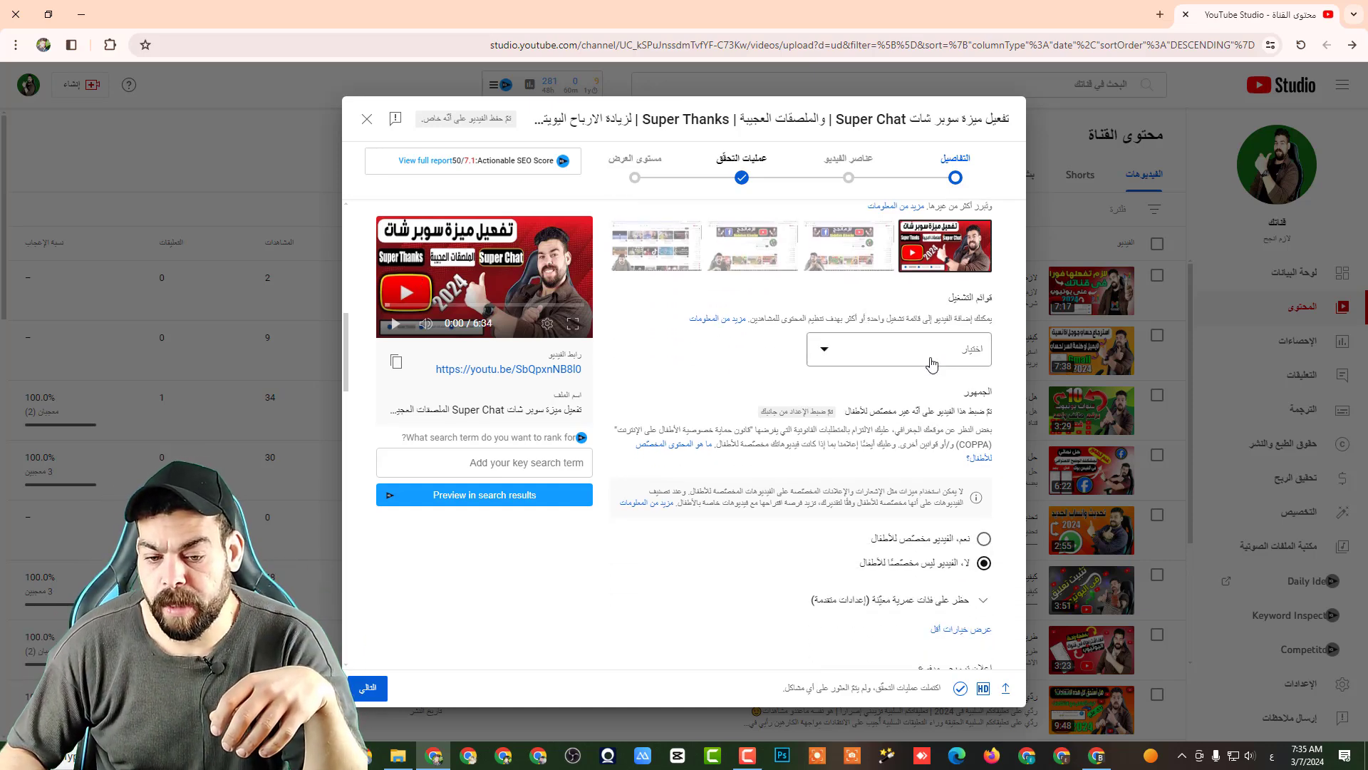
click(931, 364)
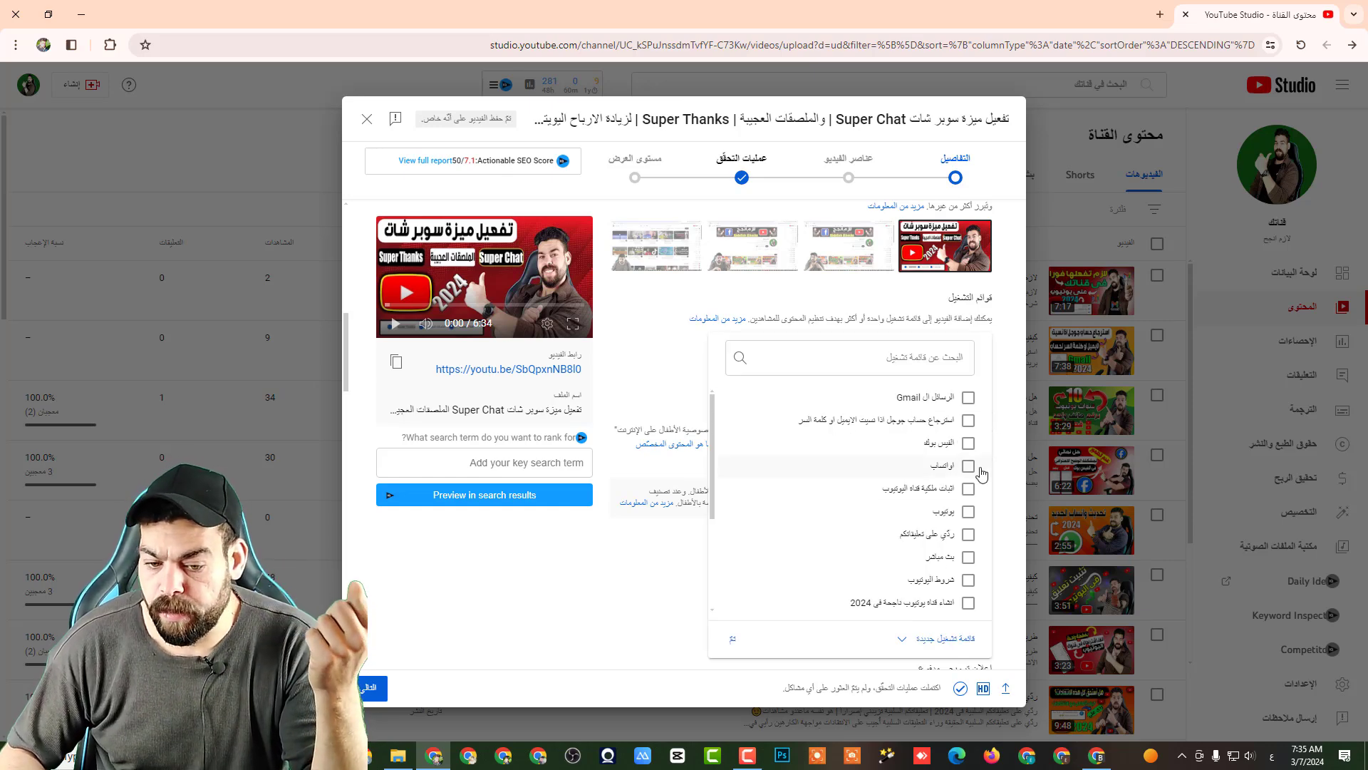
scroll(846, 434, down, 2)
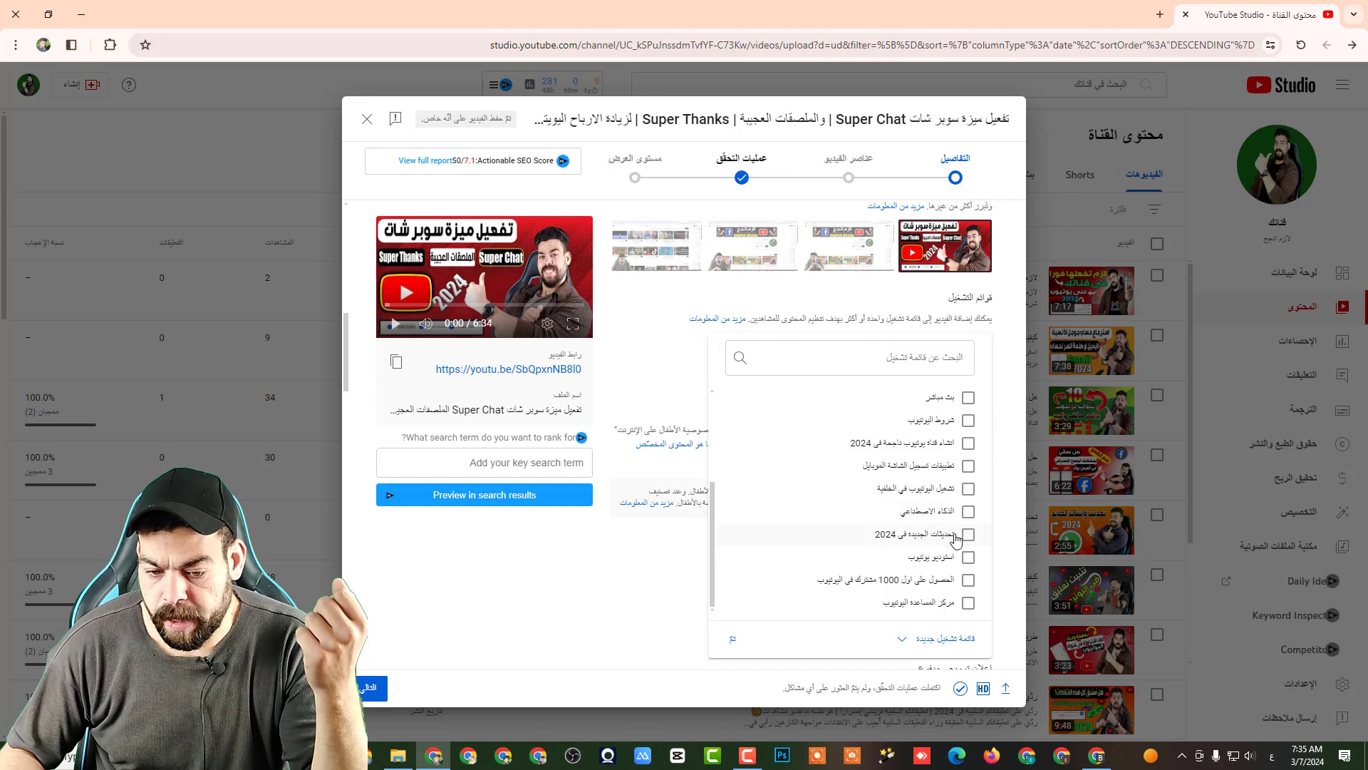
scroll(901, 507, up, 2)
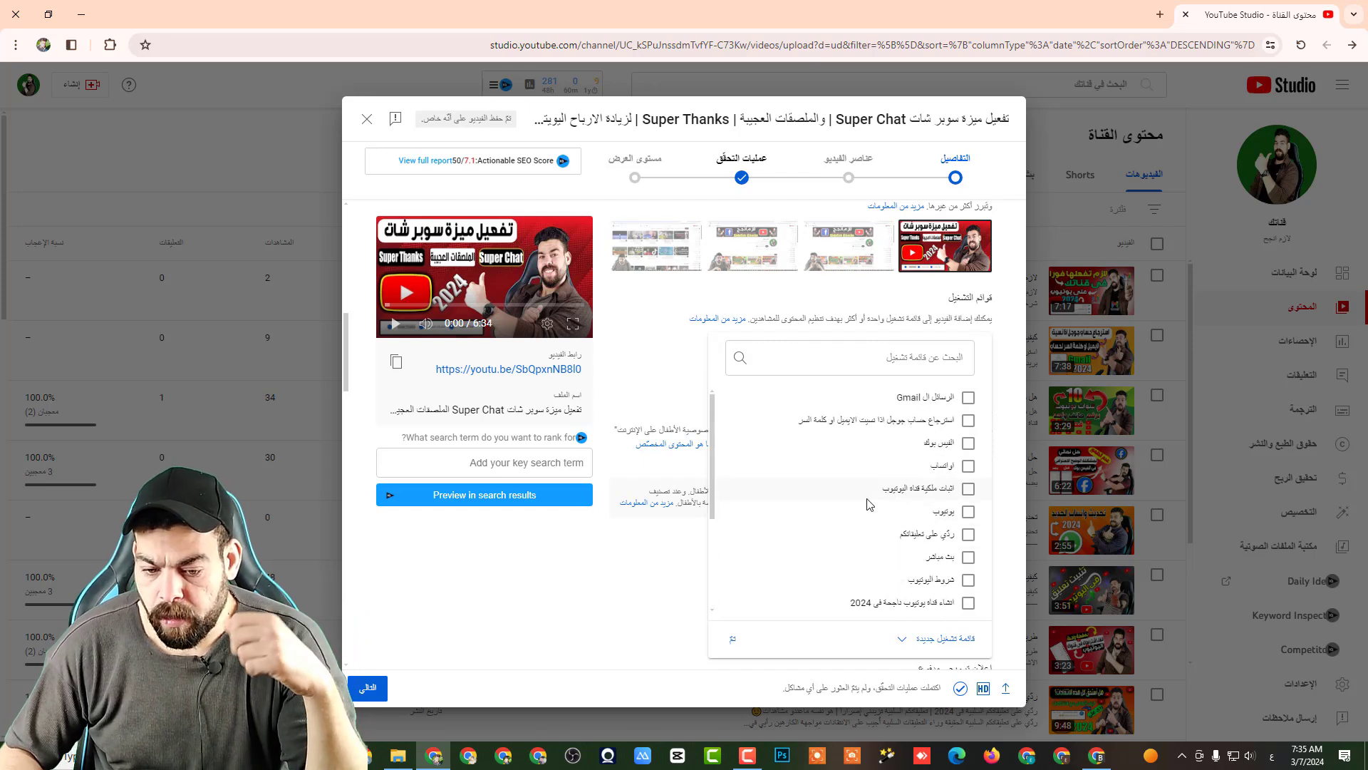
scroll(904, 513, down, 1)
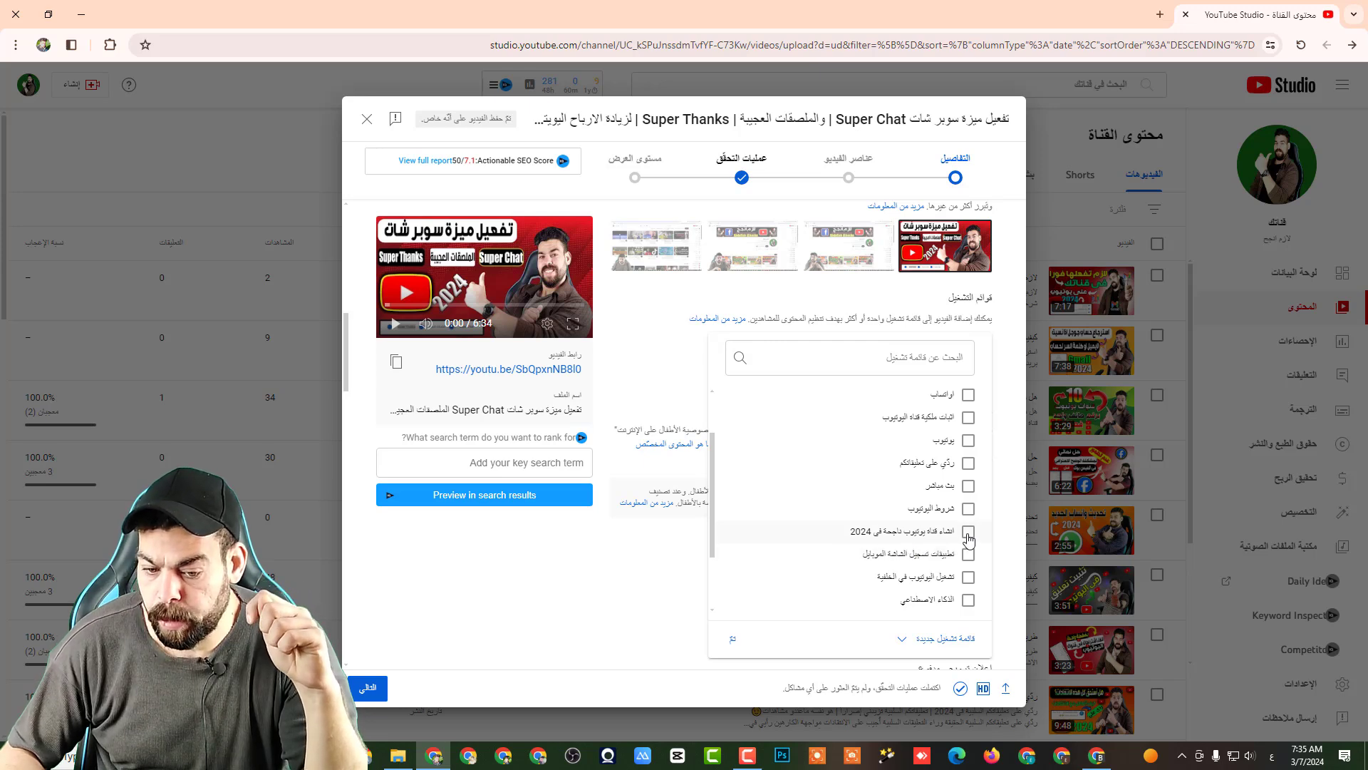
click(967, 531)
scroll(966, 534, up, 1)
click(734, 641)
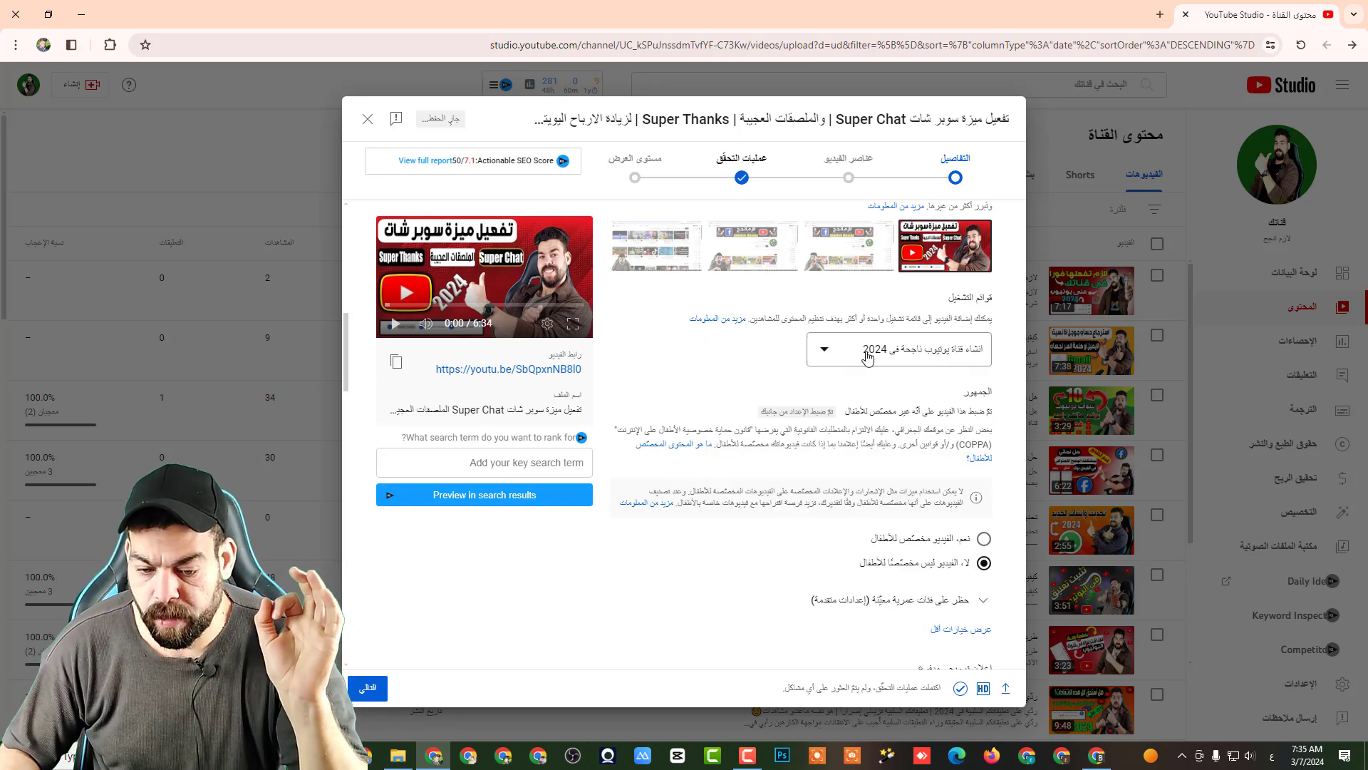
- Try the made-for-kids audience option and switch the video back to not made for kids
scroll(904, 377, down, 3)
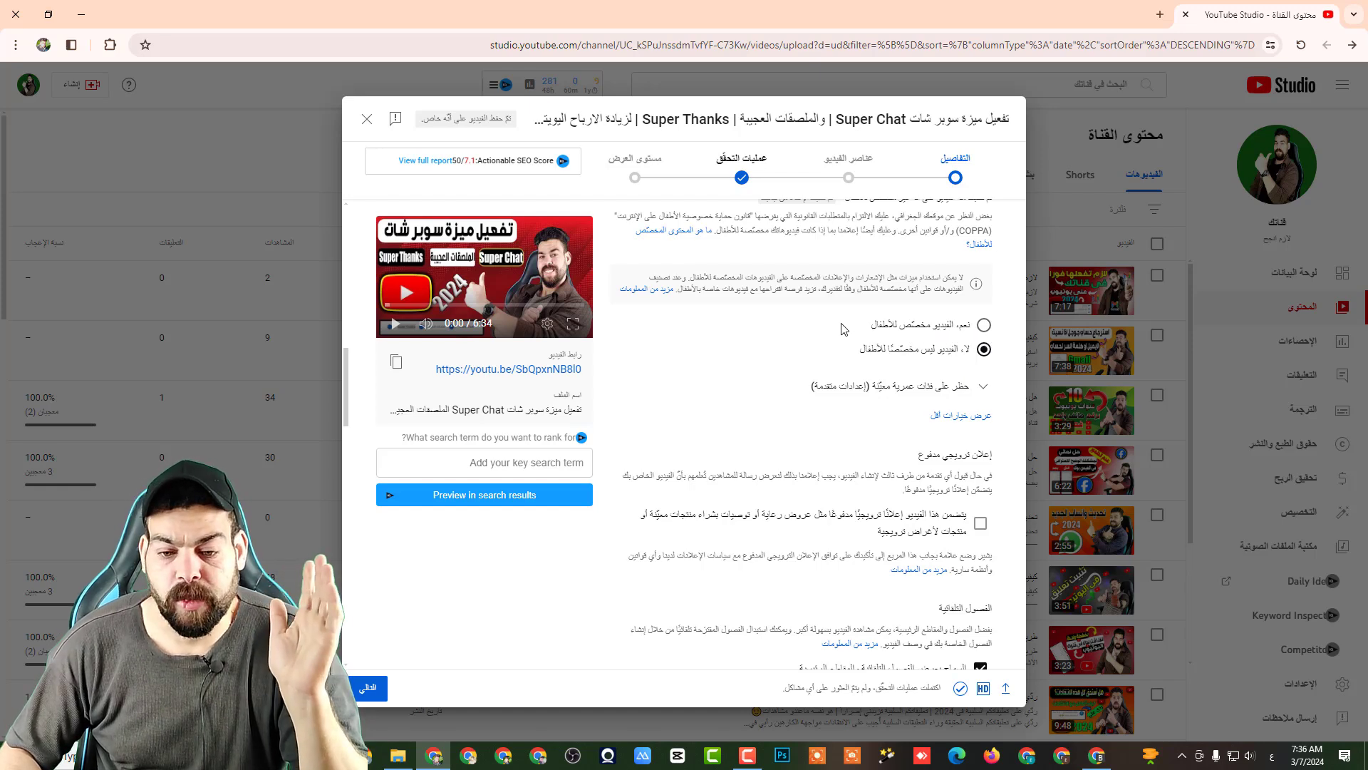
click(984, 325)
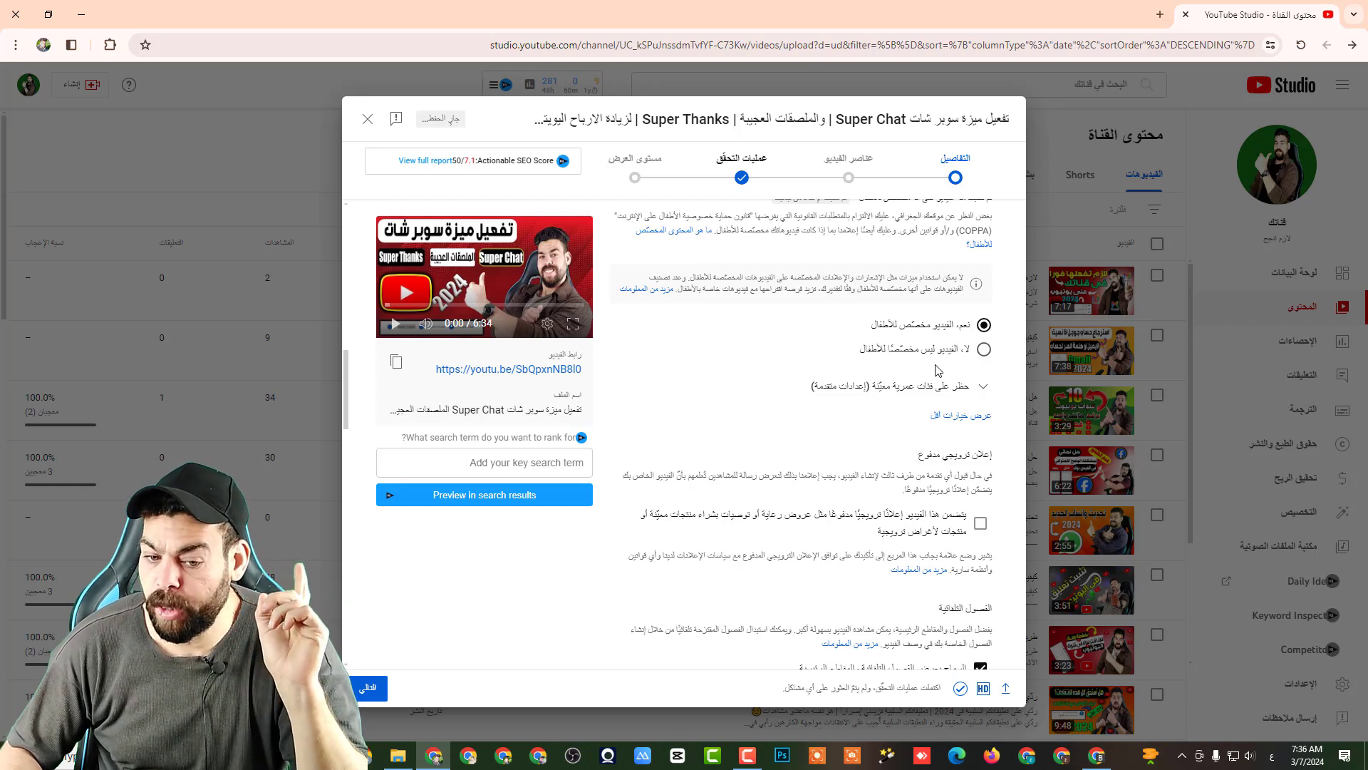
click(984, 349)
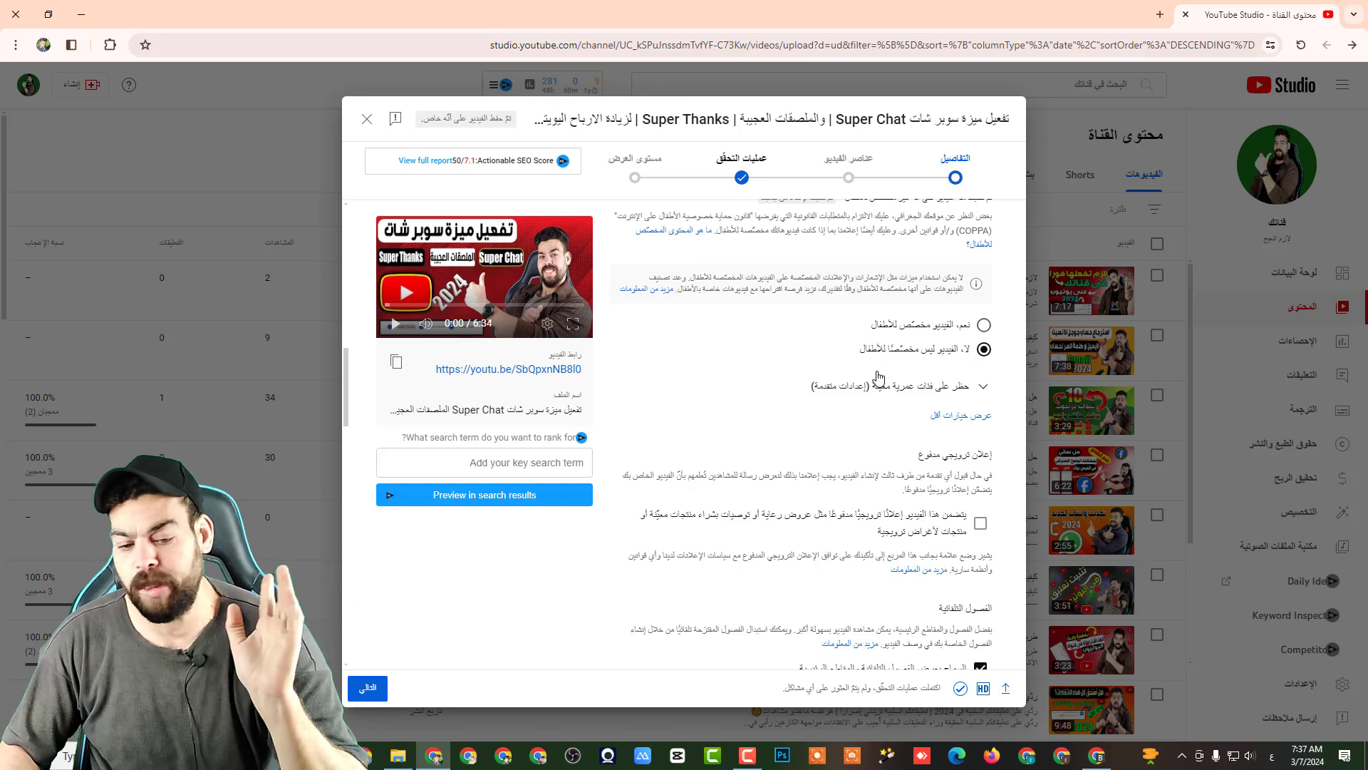
- Add the title words "تفعيل" and "ميزة" as two separate video tags
scroll(878, 378, down, 10)
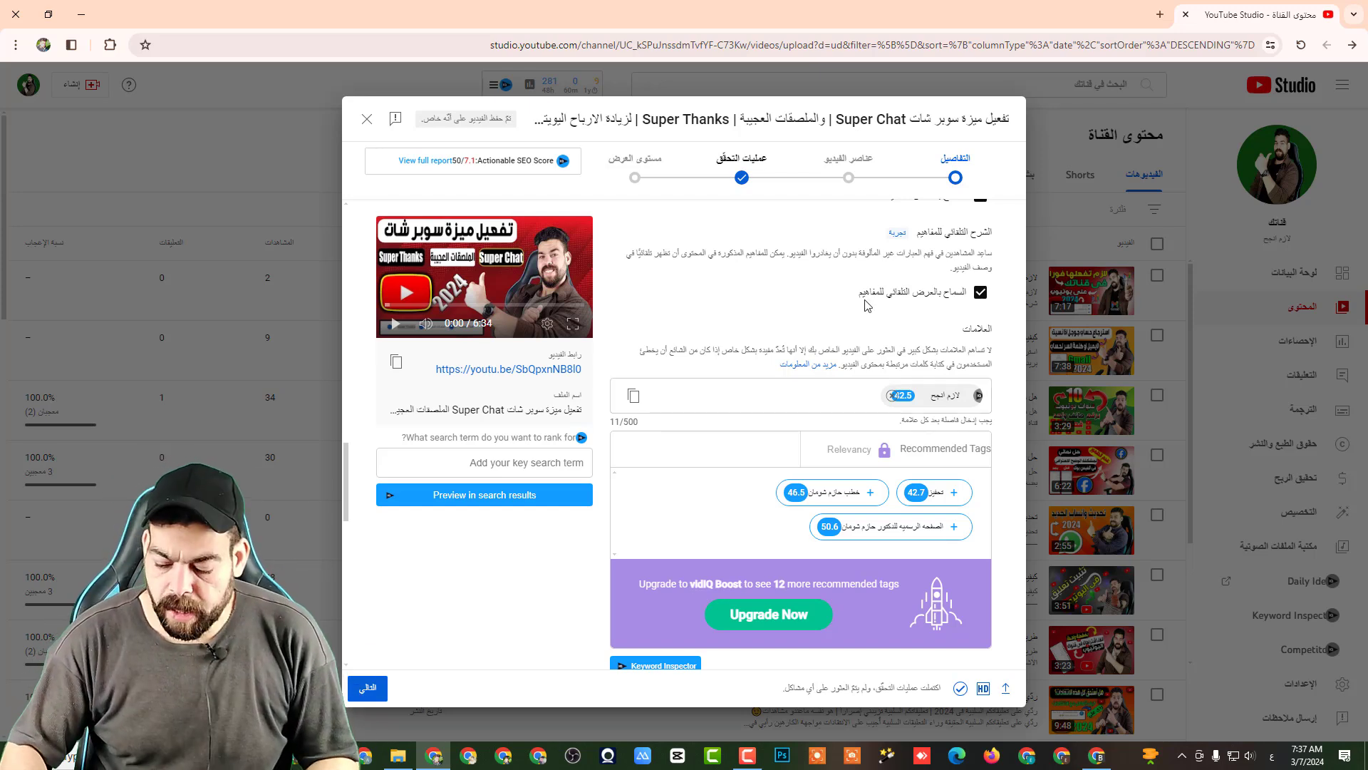
drag(986, 119, 1018, 133)
key(ctrl+c)
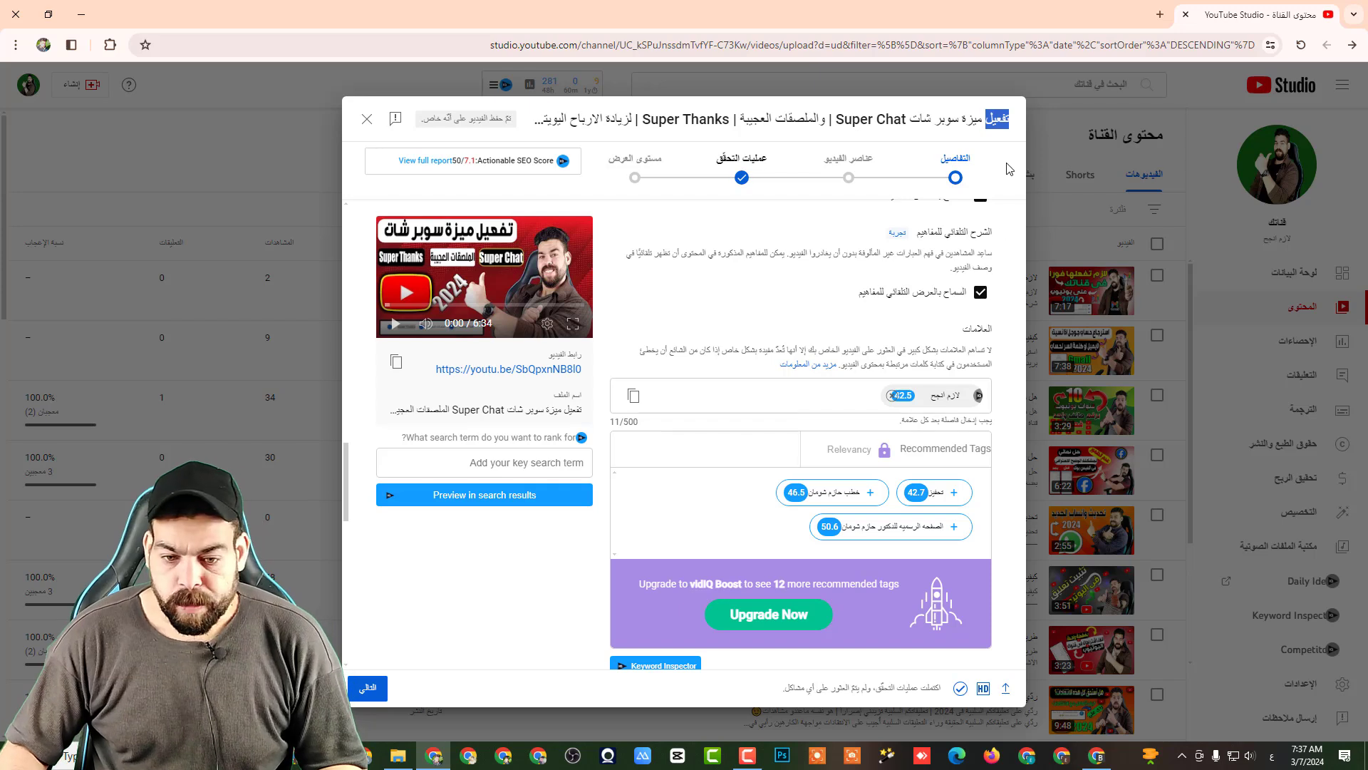
click(852, 394)
key(ctrl+v)
key(Return)
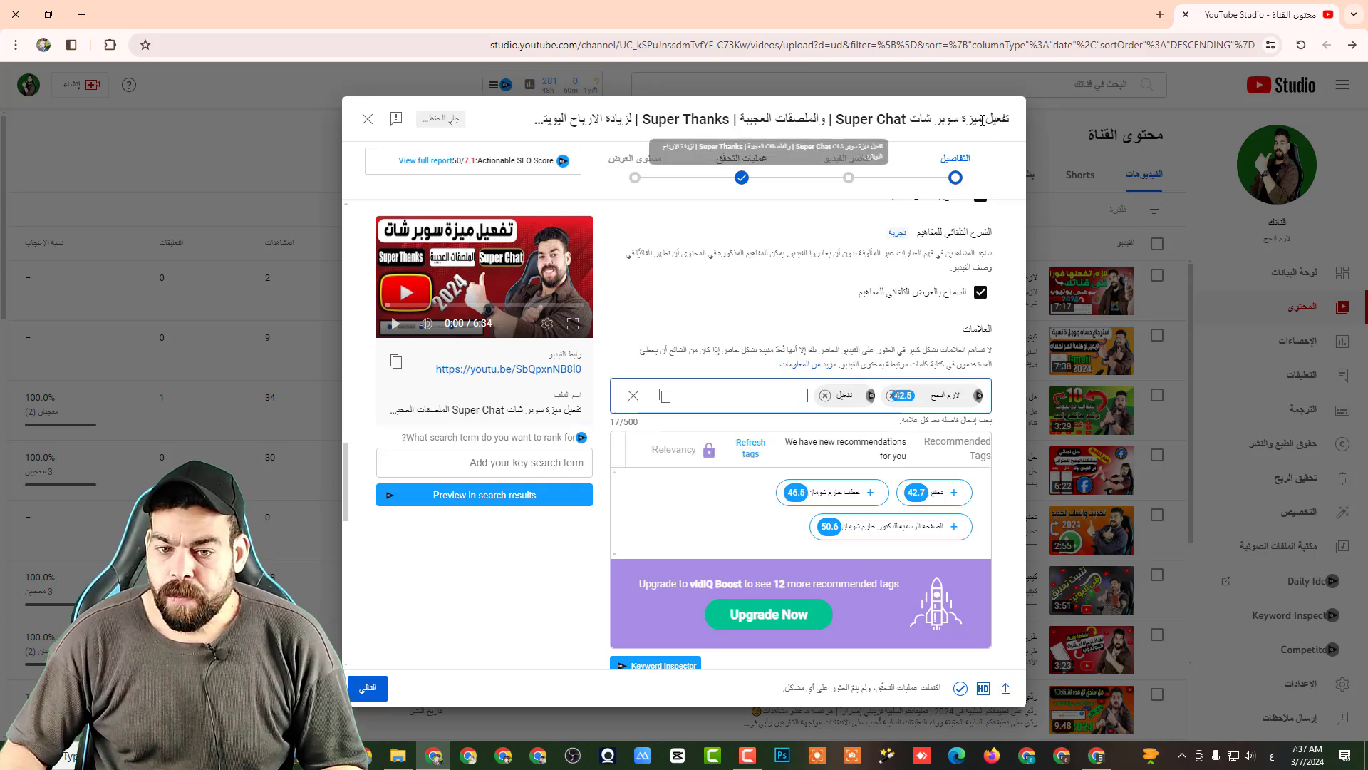
drag(982, 121, 959, 120)
key(ctrl+c)
click(783, 396)
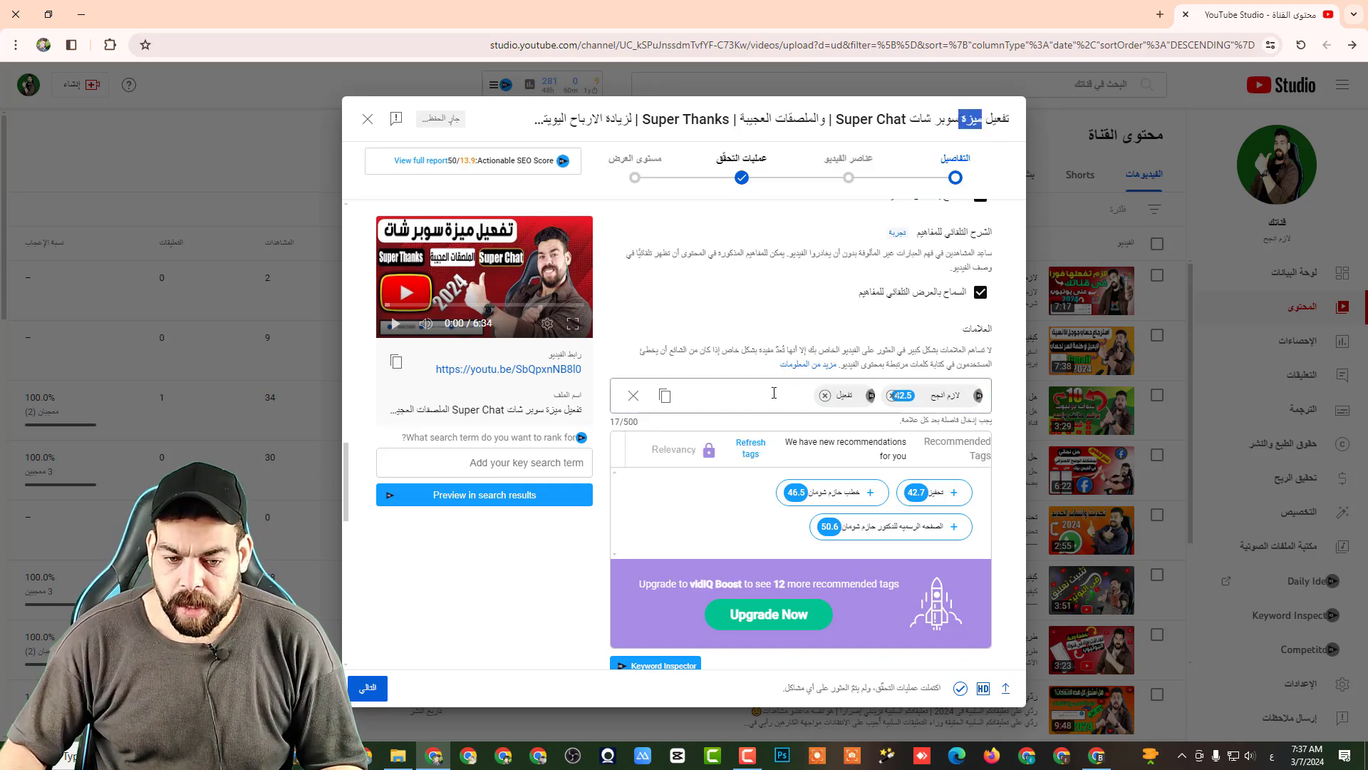
key(ctrl+v)
key(Return)
- Add the title words "سوبر" and "شات" as two separate video tags
drag(959, 120, 934, 120)
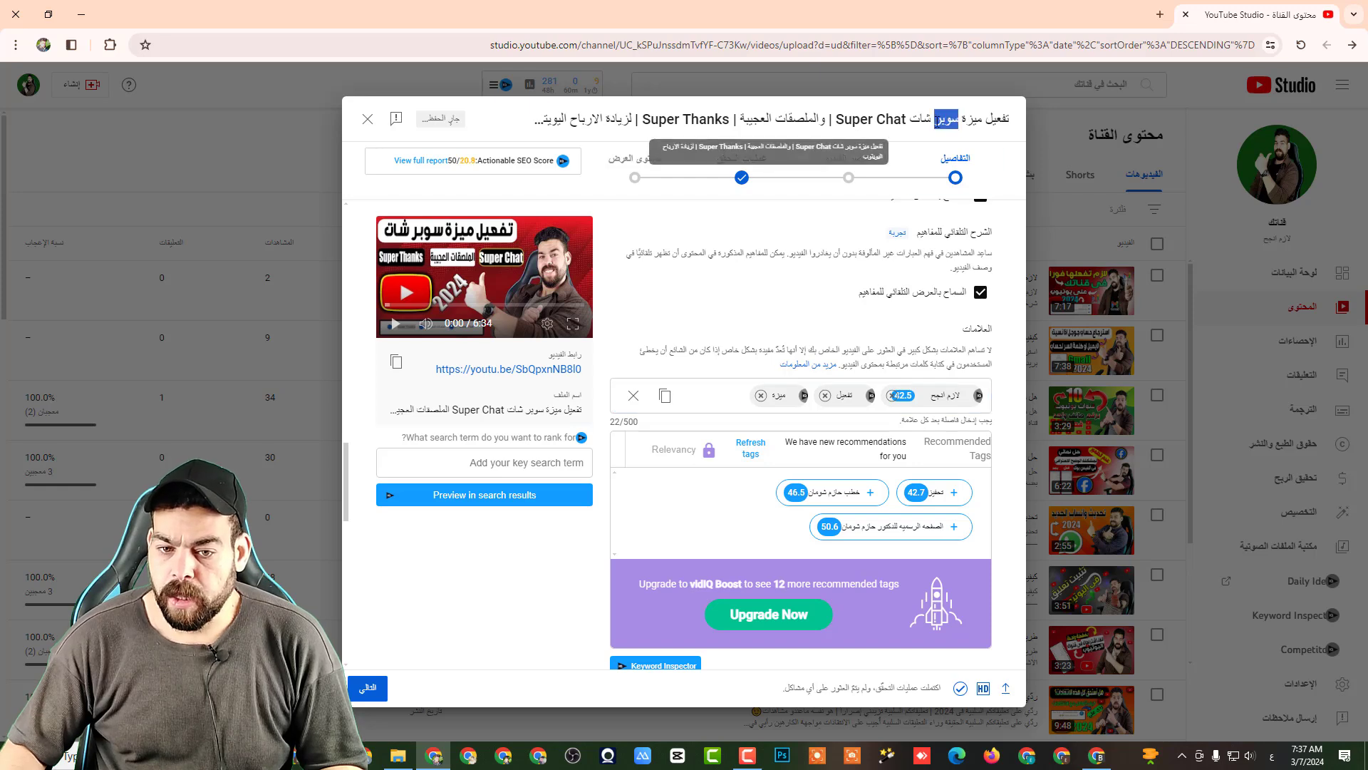
key(ctrl+c)
click(716, 403)
key(ctrl+v)
key(Return)
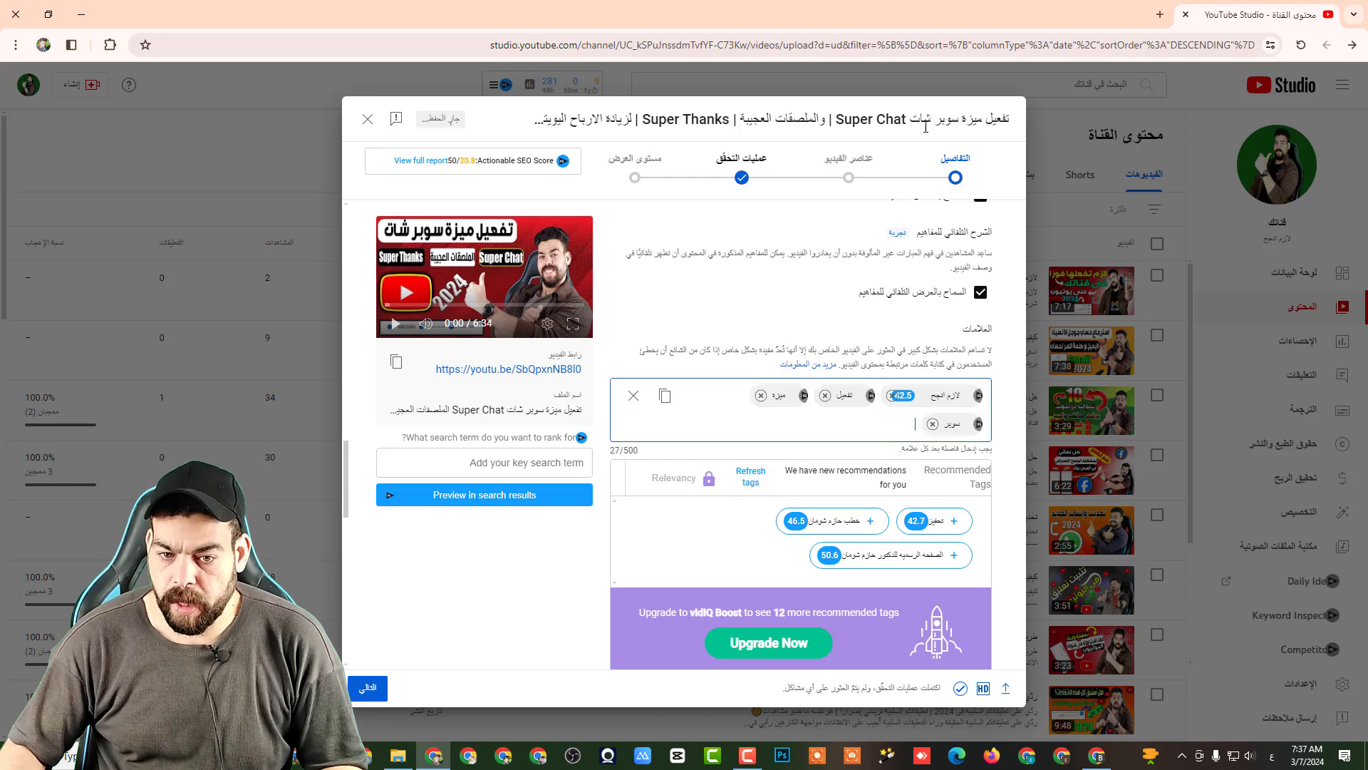
mouse_move(933, 119)
mouse_down()
mouse_move(837, 120)
mouse_move(909, 116)
mouse_up()
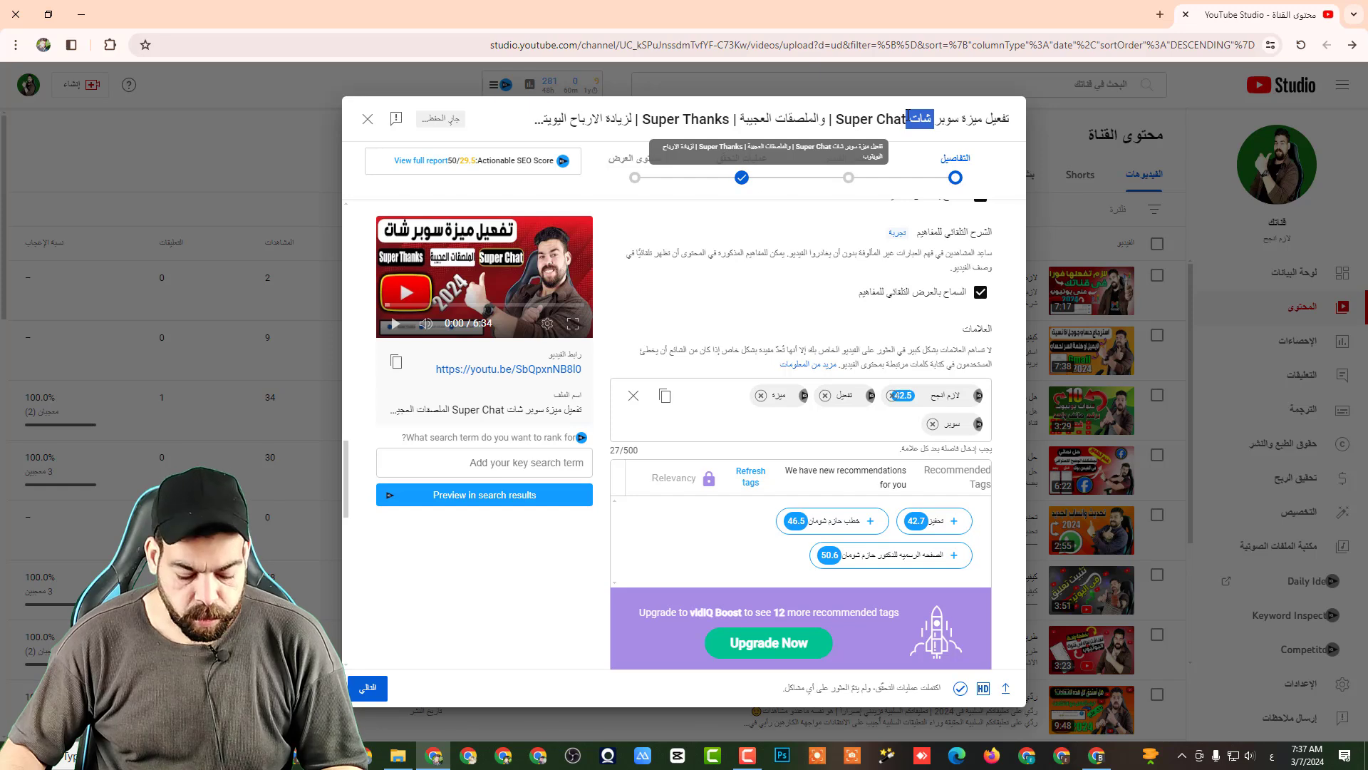
key(ctrl+c)
click(854, 436)
key(ctrl+v)
key(Return)
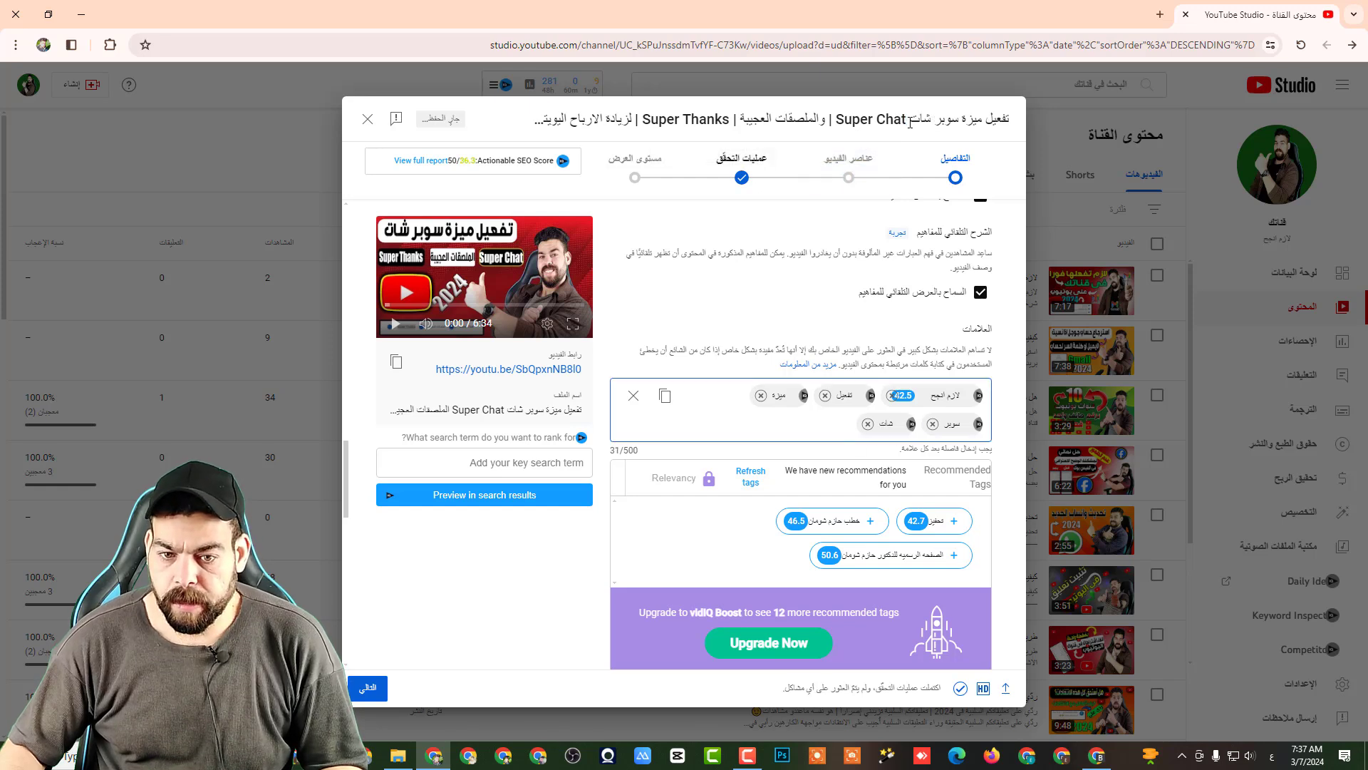
- Add the title phrases "Super Chat" and "والملصقات العجيبة" as two separate video tags
drag(908, 119, 832, 121)
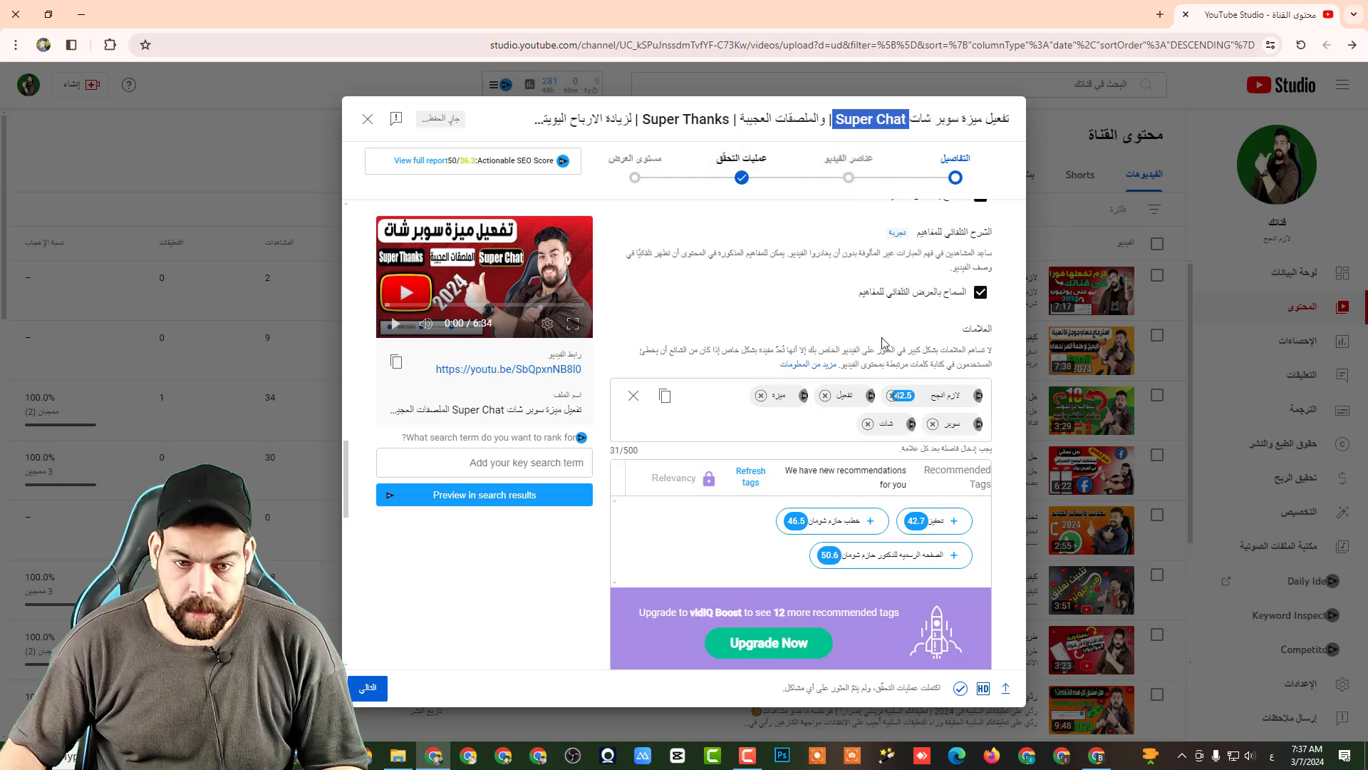
key(ctrl+c)
click(806, 436)
key(ctrl+v)
key(Return)
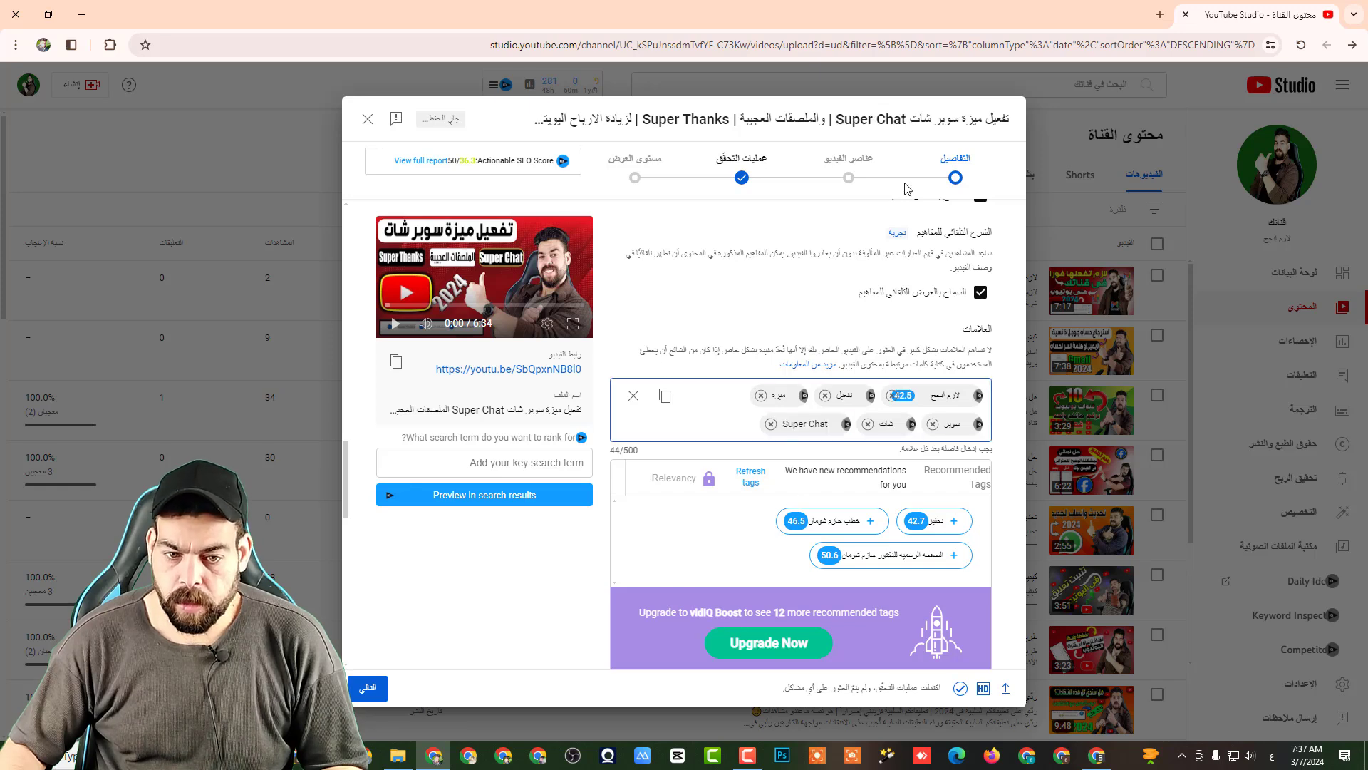
drag(825, 121, 740, 121)
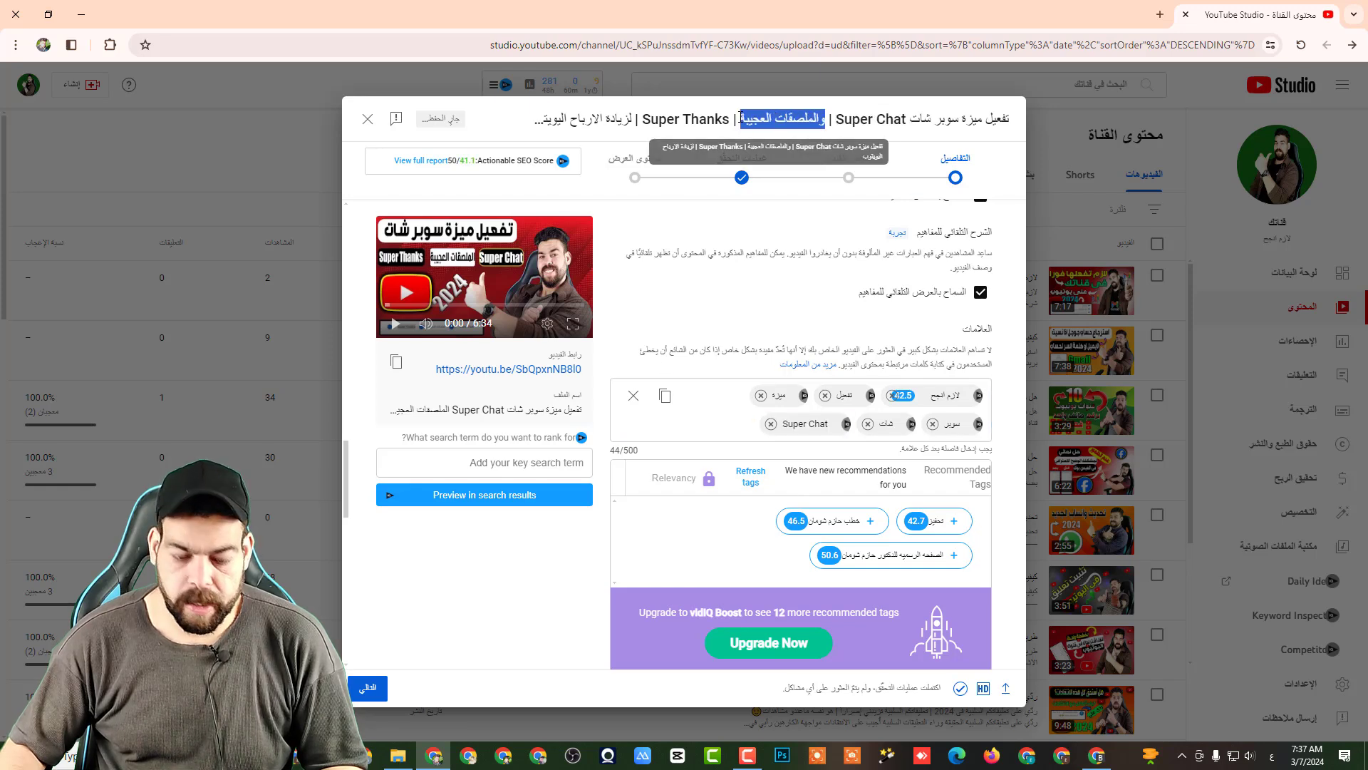
key(ctrl+c)
click(809, 450)
key(ctrl+v)
key(Return)
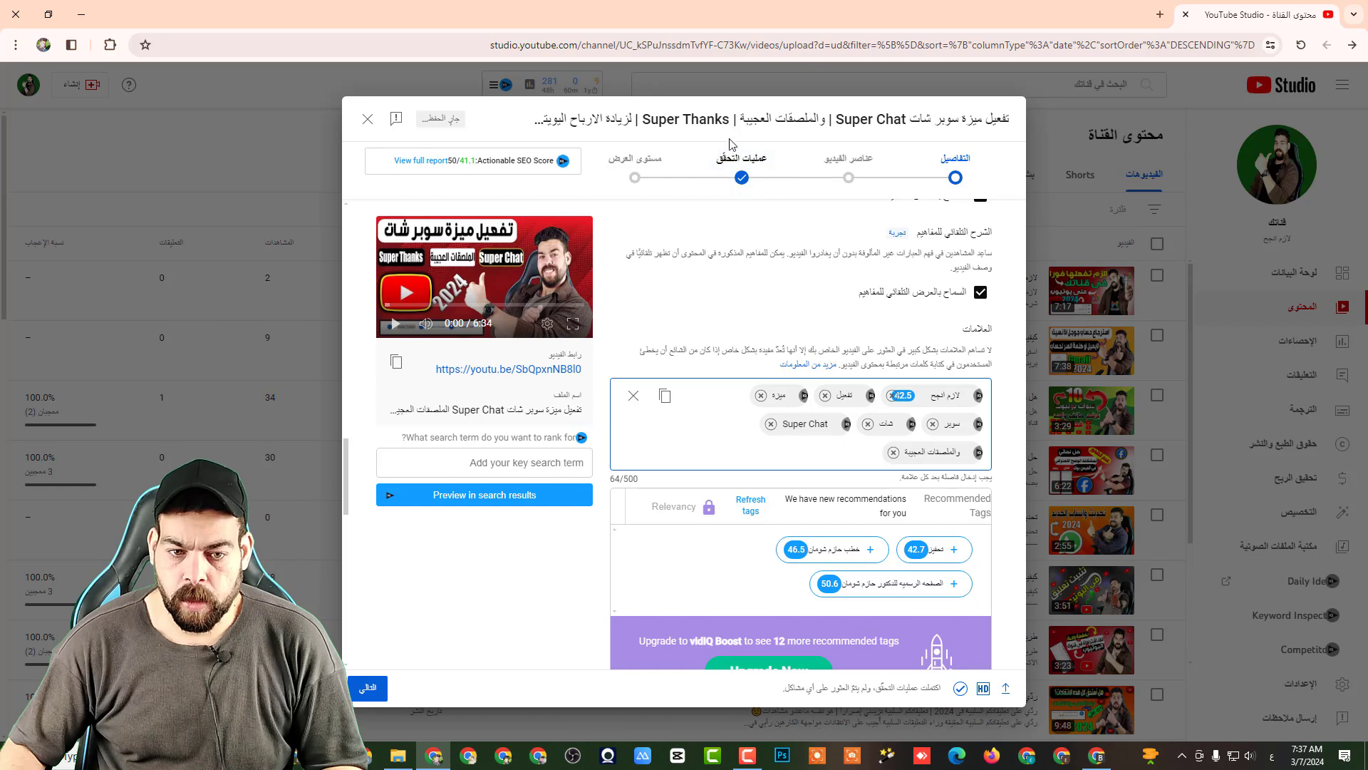
- Add the title phrases "Super Thanks" and "لزيادة الارباح" plus the year "2024" as separate video tags
drag(728, 119, 640, 123)
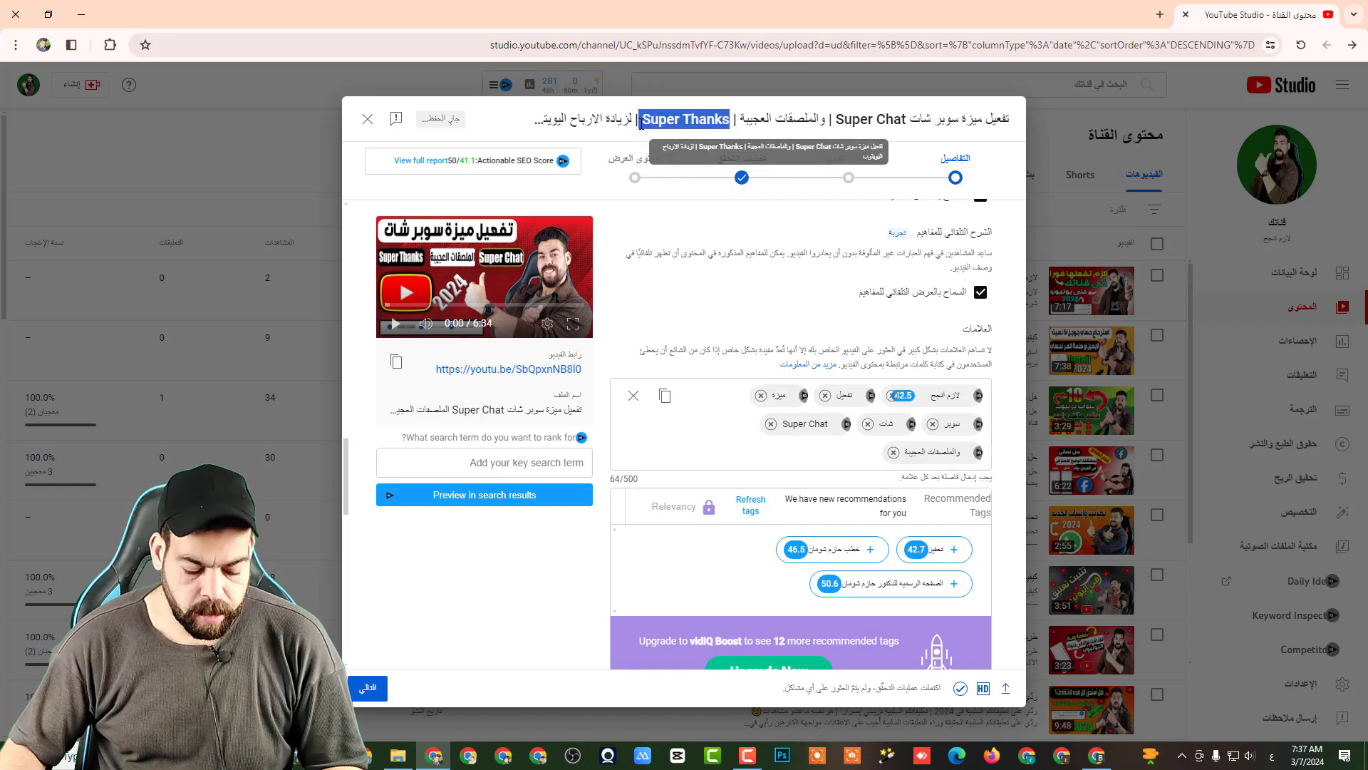
key(ctrl+c)
click(810, 454)
key(ctrl+v)
key(Return)
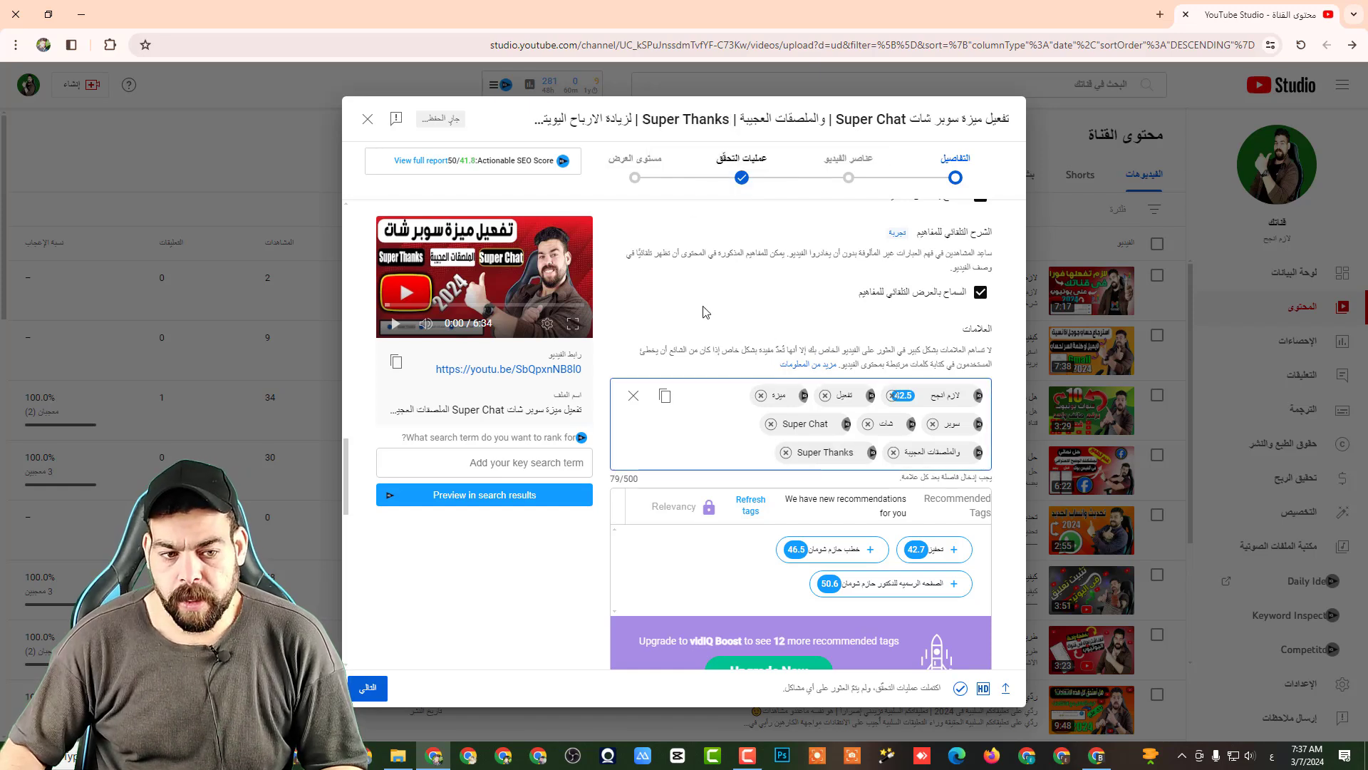
drag(631, 119, 568, 120)
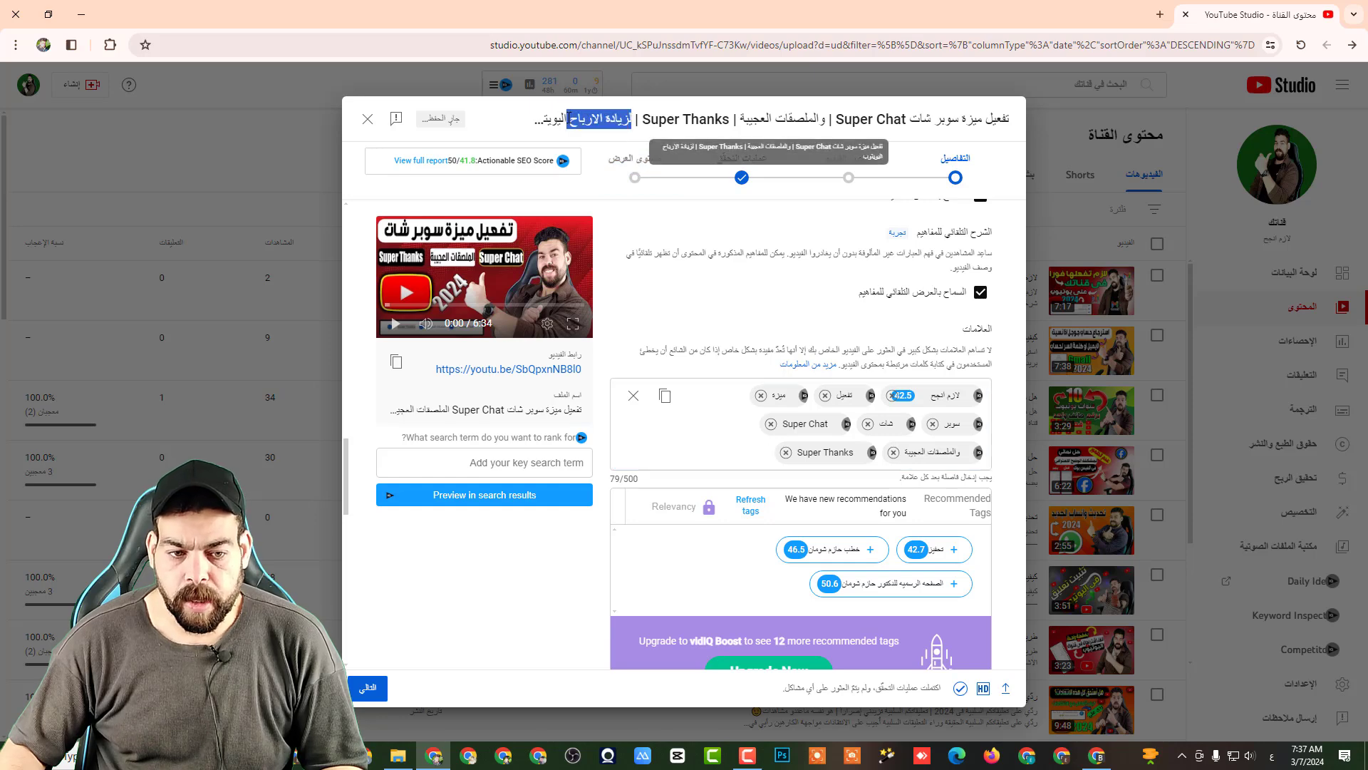
click(734, 454)
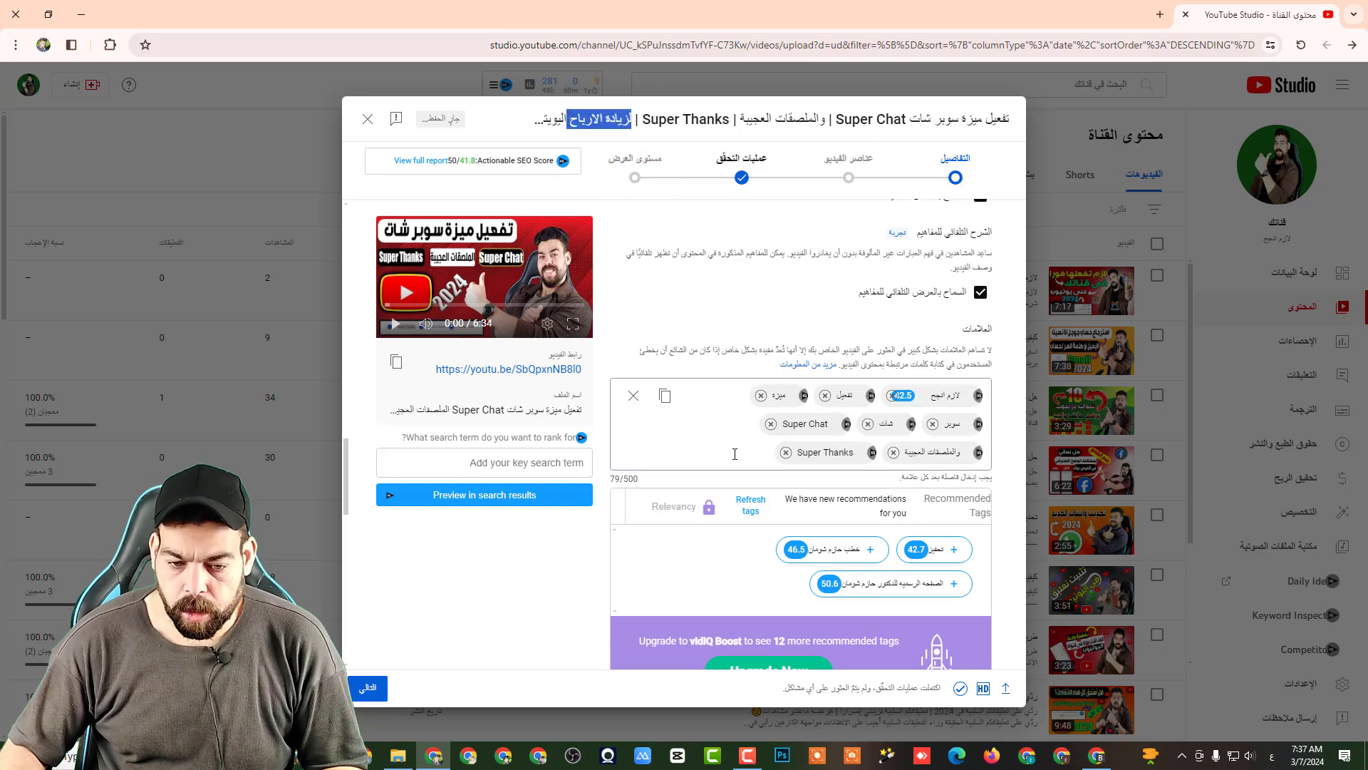
key(ctrl+v)
key(Return)
text(202)
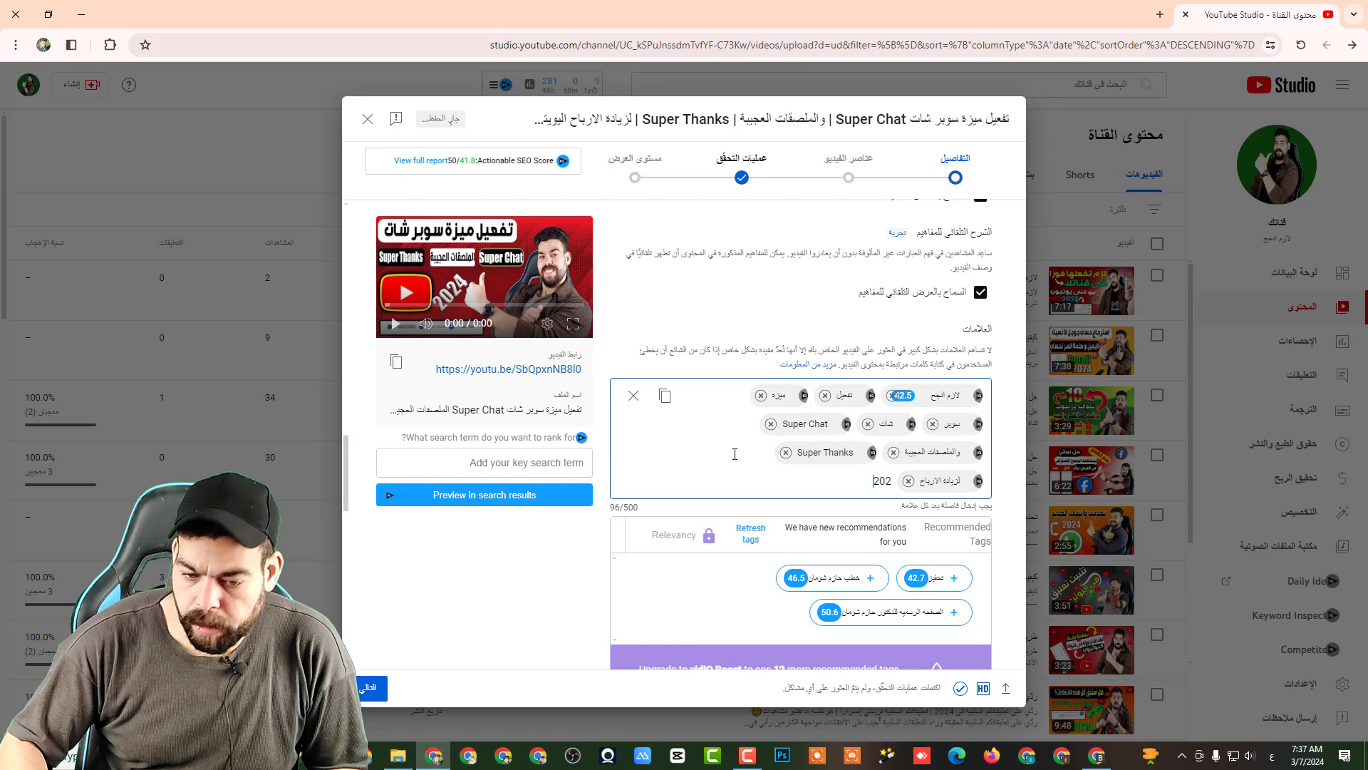
text(4)
key(Return)
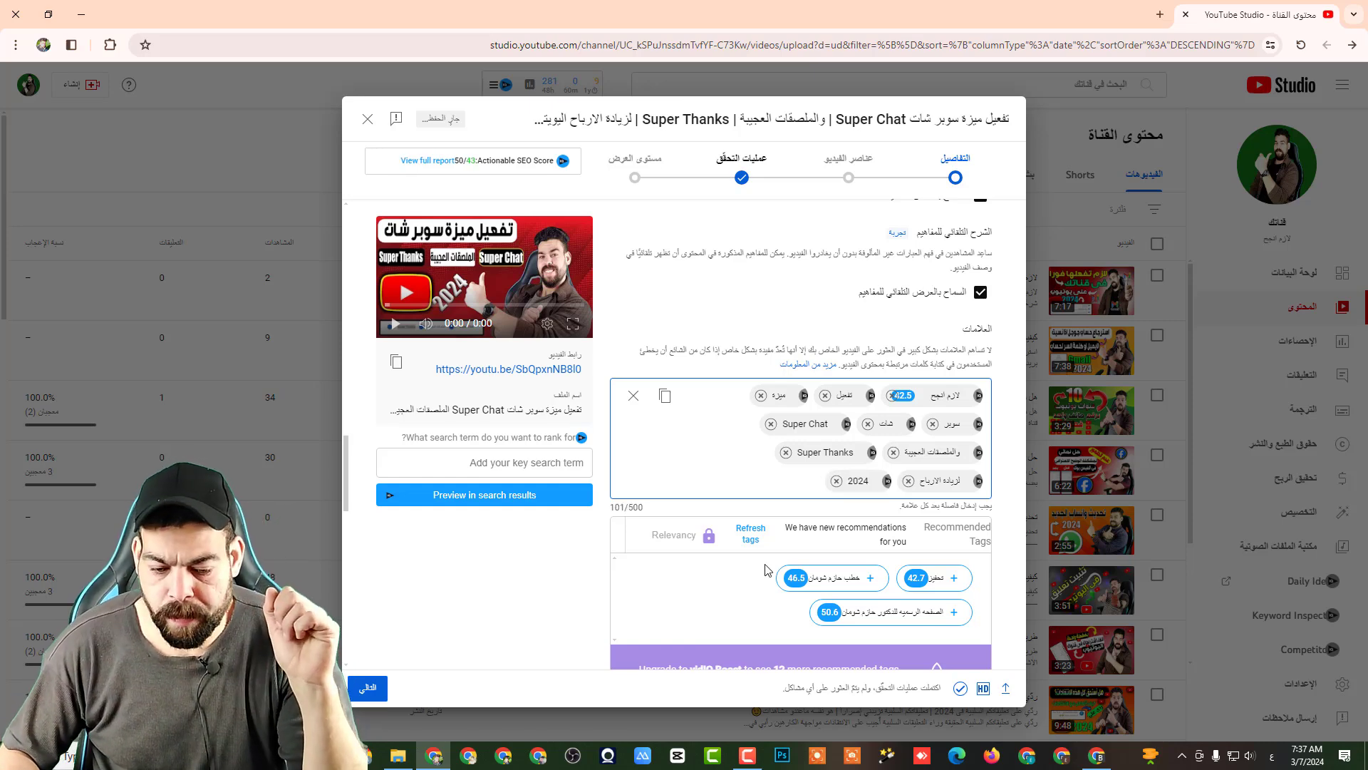
- Switch to the Gemini conversation about Super Thanks and send the prompt "اكتب هنا كليمات مفتاحية"
click(1097, 755)
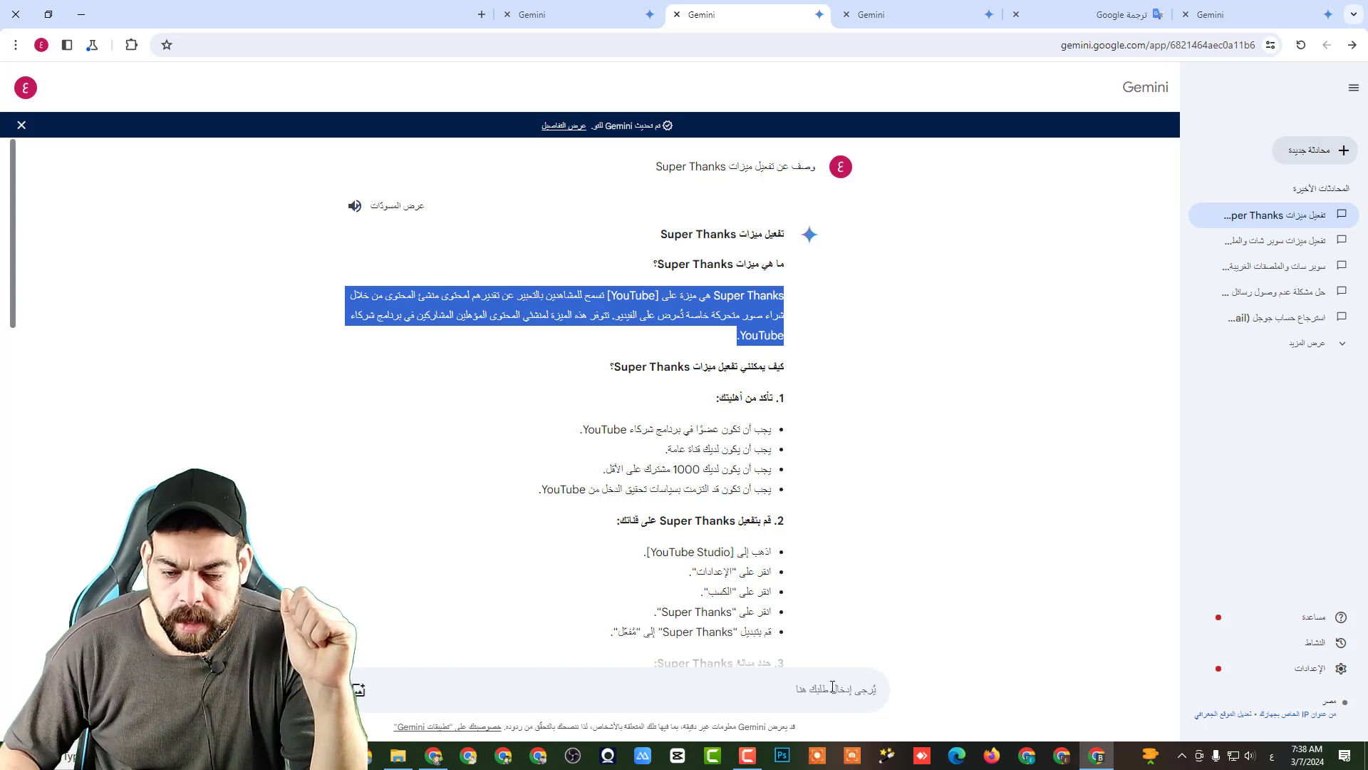
click(813, 690)
text(اكت)
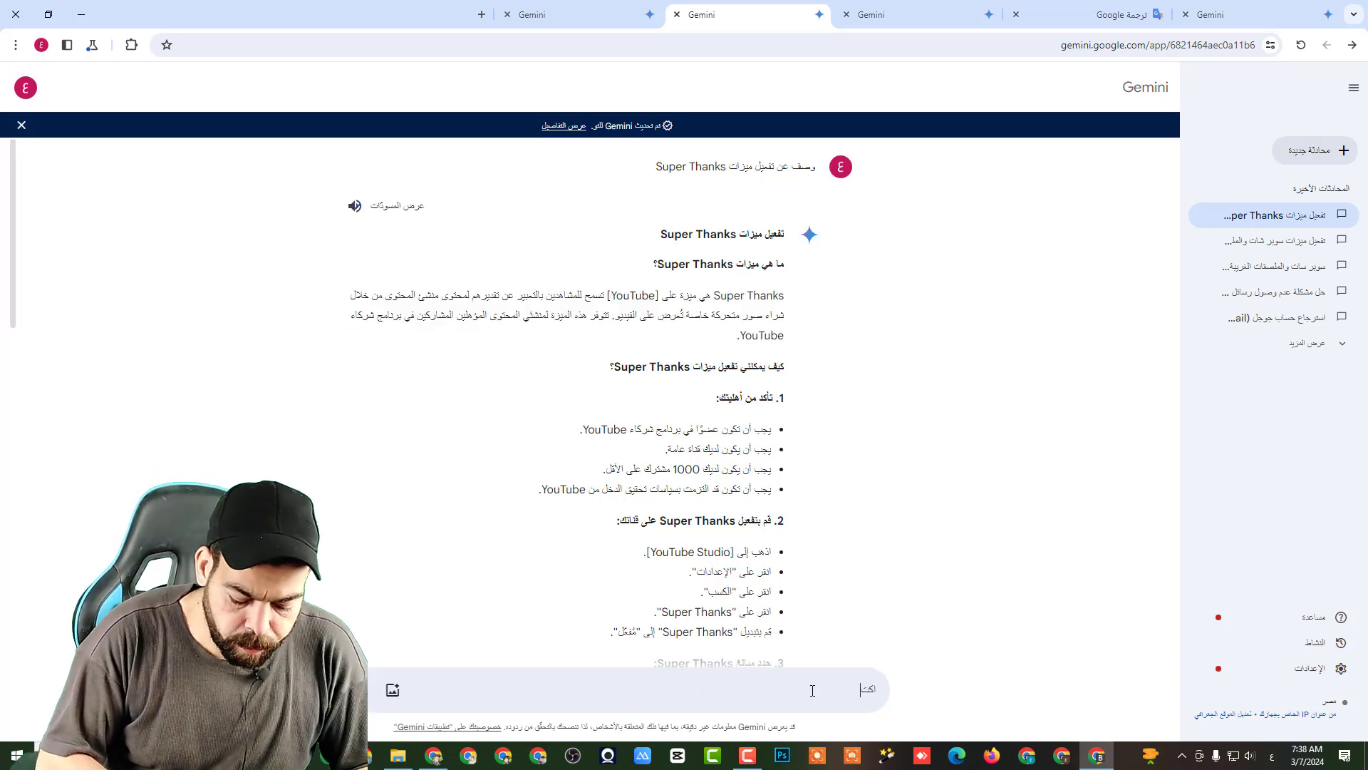
text(ب م كليم)
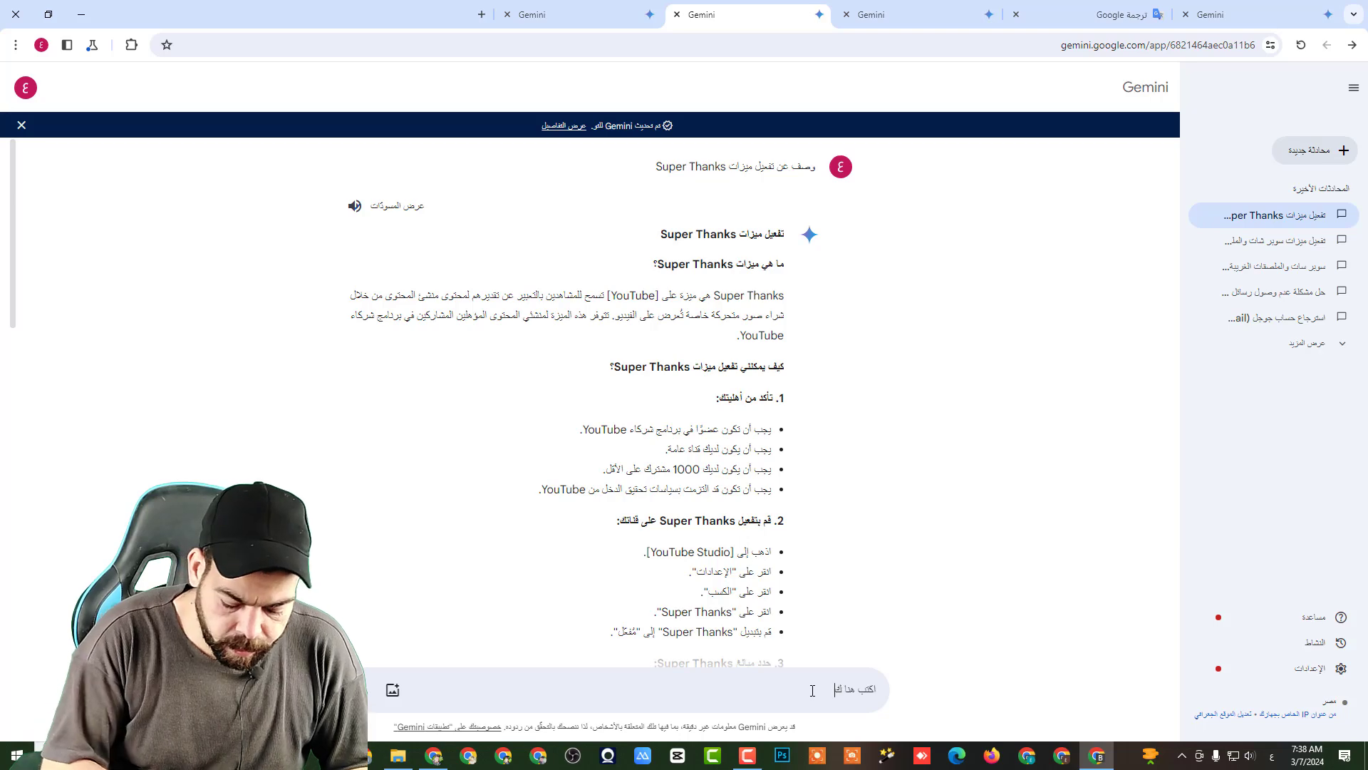
text(ات)
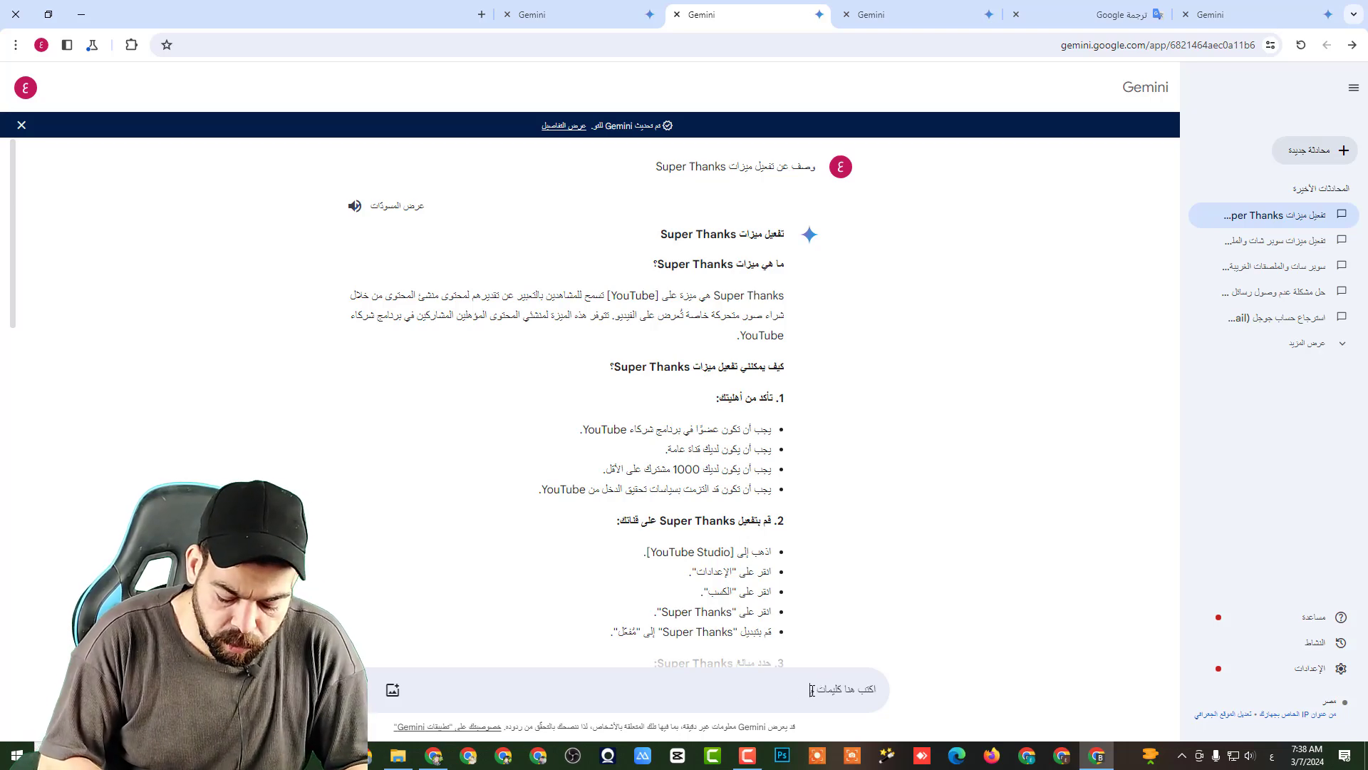
text( مفتاحية)
key(Return)
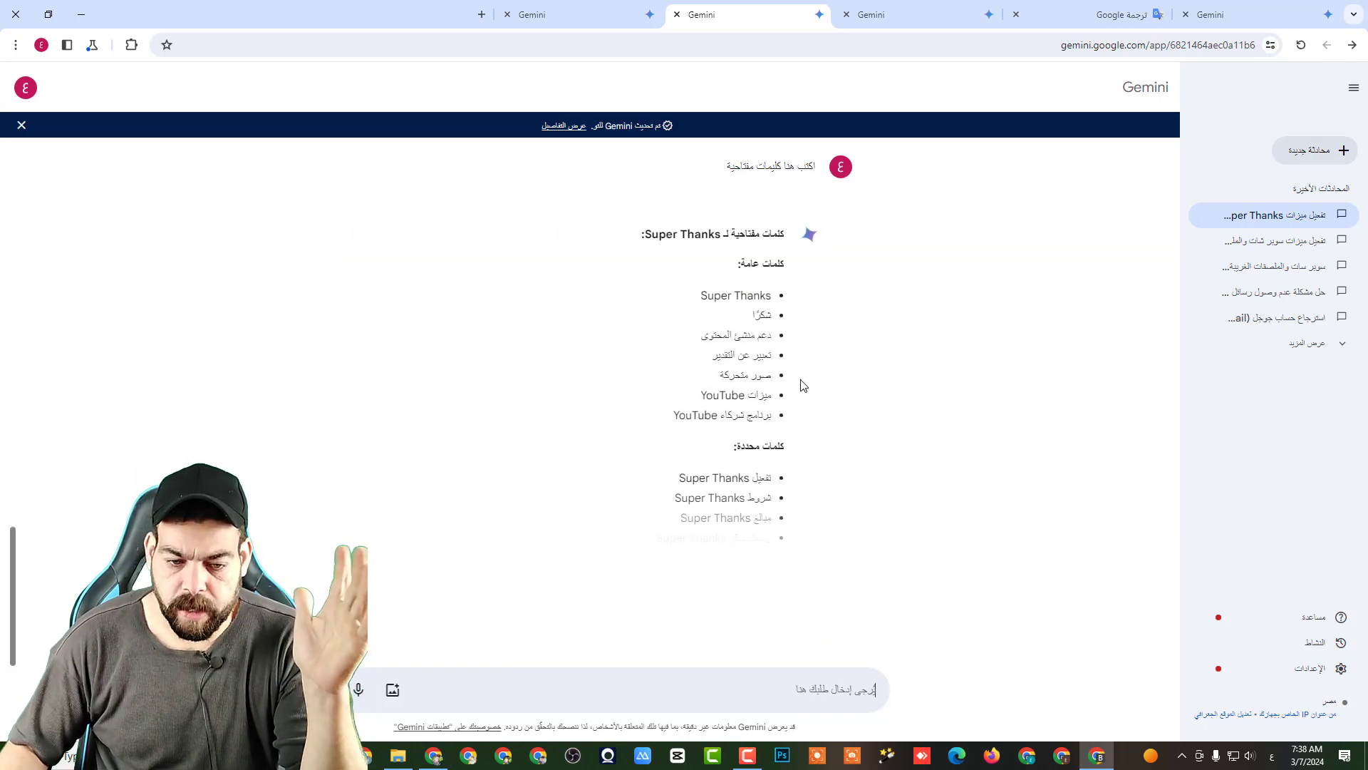
- Try to add the first general keyword from Gemini's list, "Super Thanks", to the video tags in YouTube Studio
drag(771, 295, 702, 296)
right_click(742, 300)
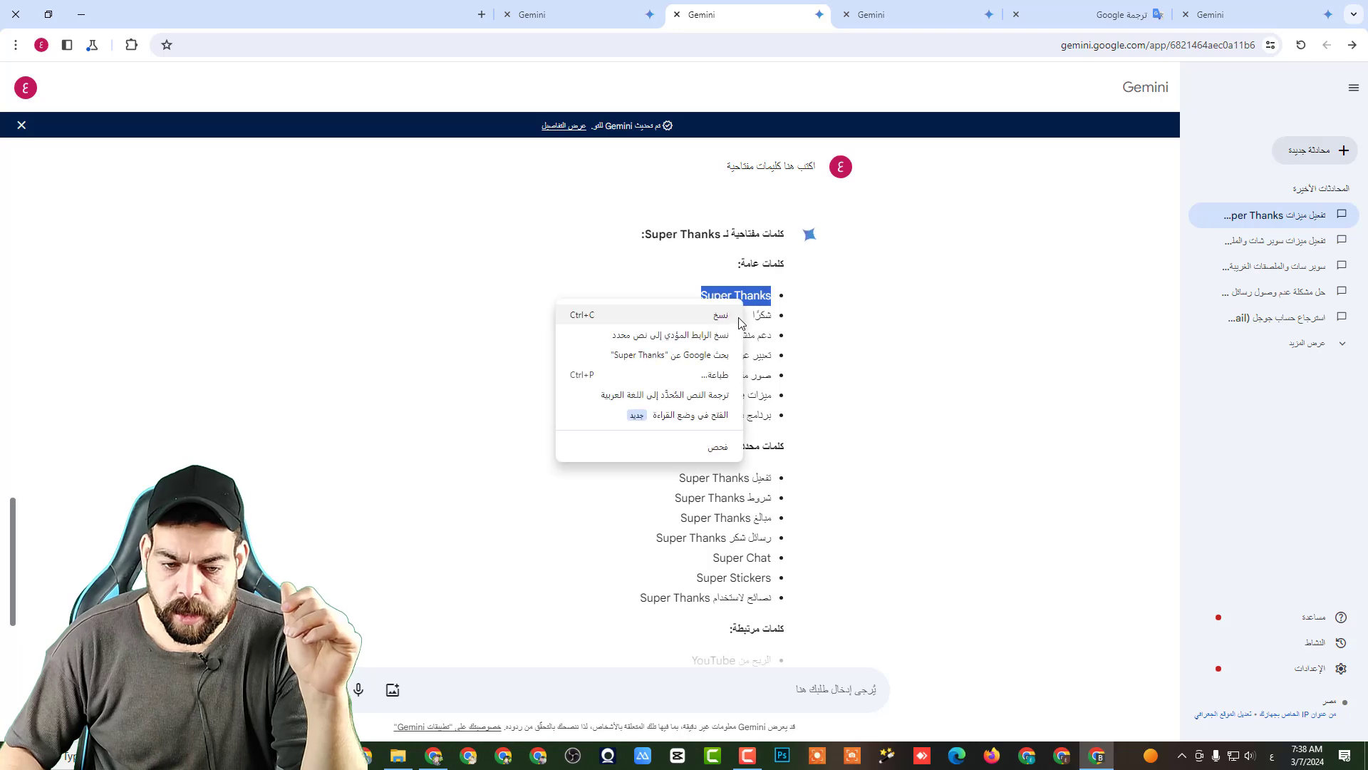
click(734, 317)
click(433, 757)
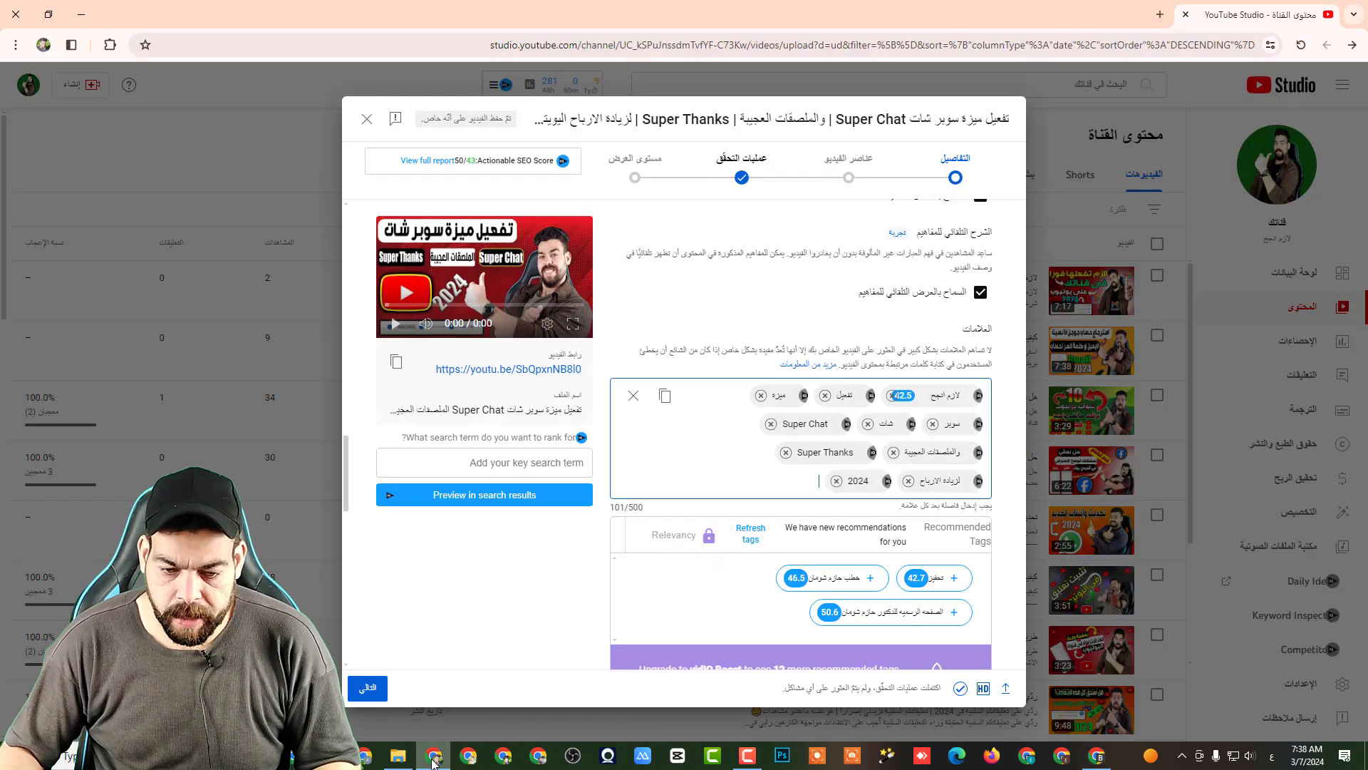
click(433, 757)
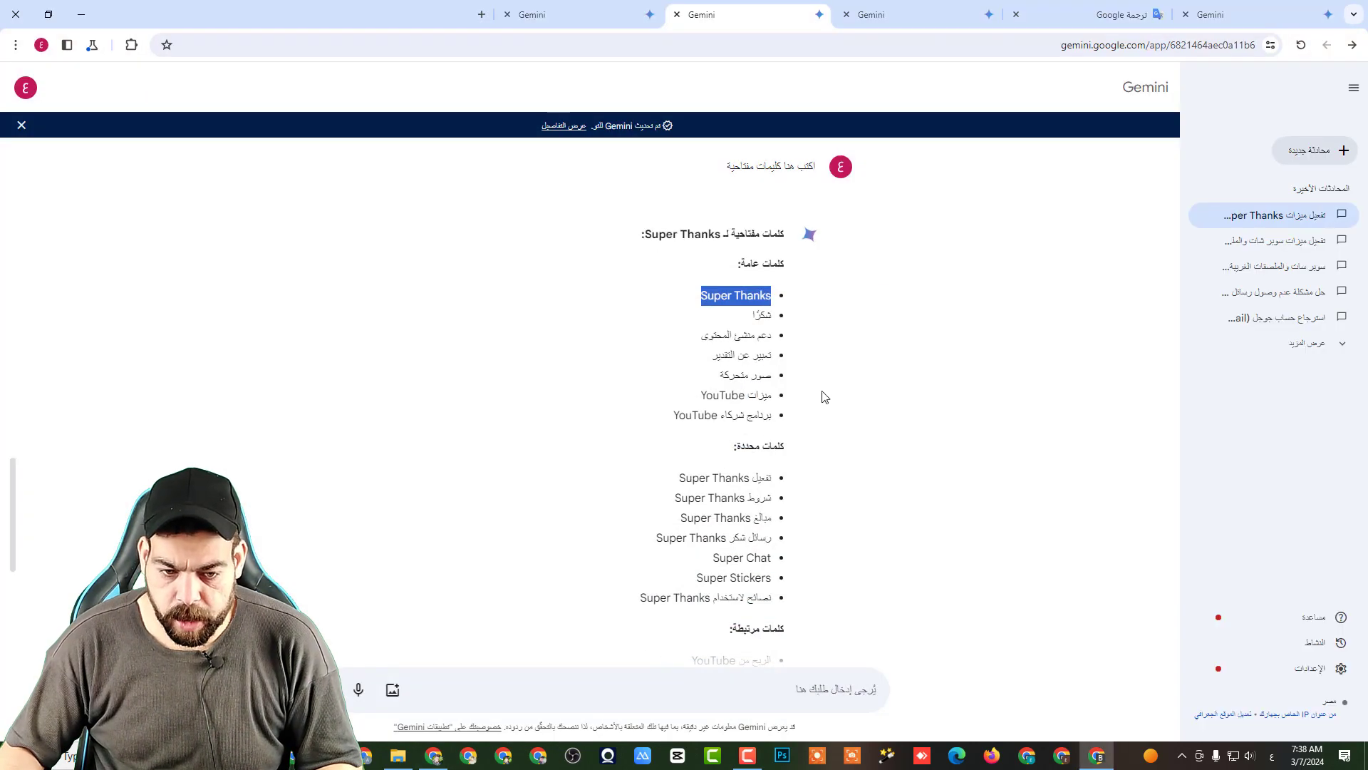
- Copy the keyword "شكرًا" from Gemini's general list and add it as a video tag in YouTube Studio
double_click(760, 311)
right_click(760, 312)
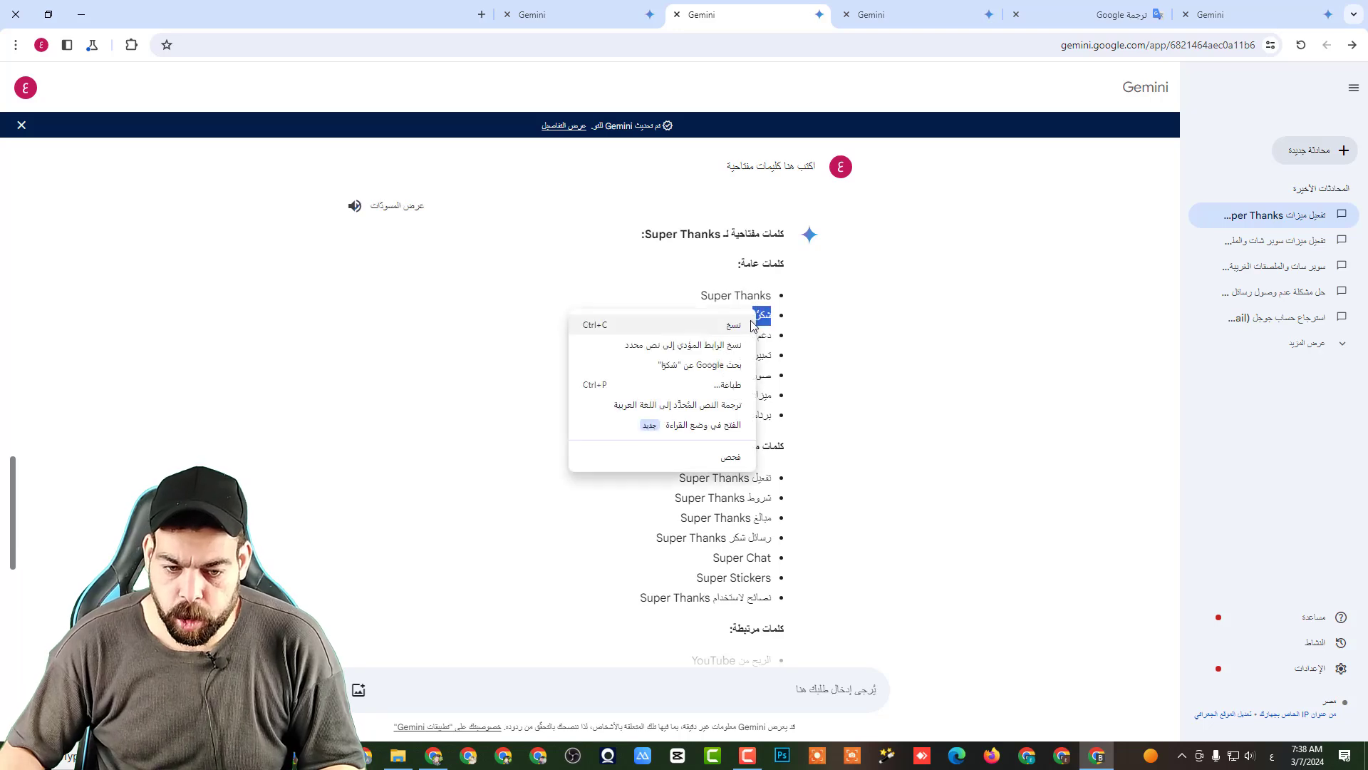
click(742, 330)
click(434, 757)
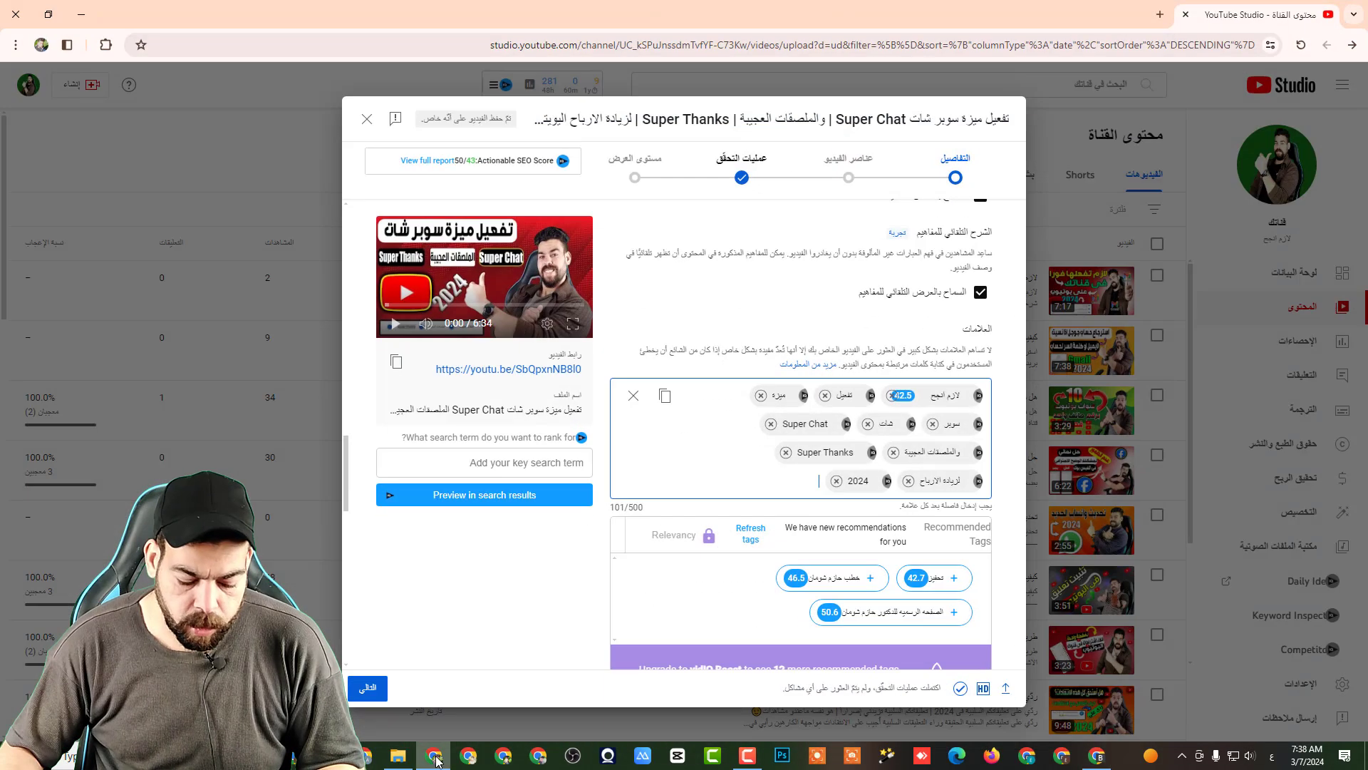
click(433, 757)
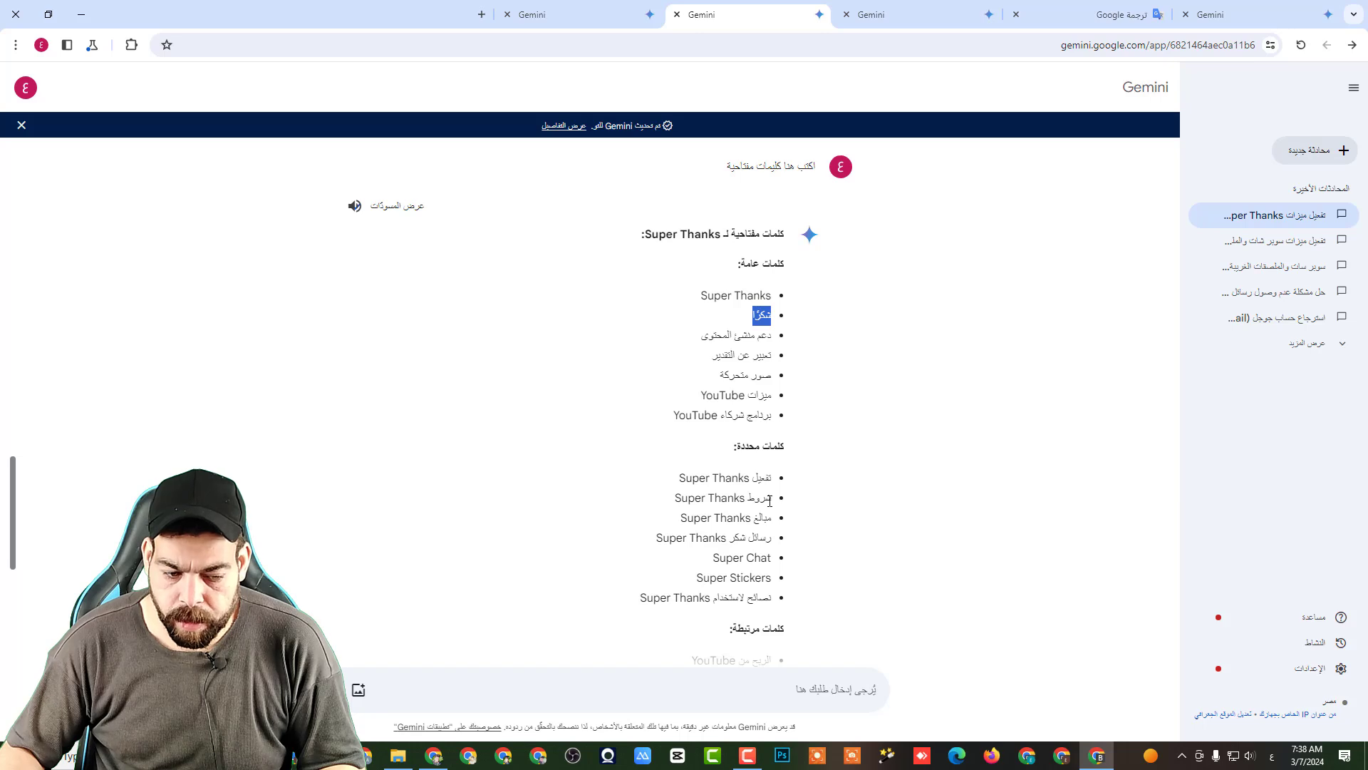
- Copy the keyword "دعم منشئ المحتوى" from Gemini's general list and add it to the video tags in YouTube Studio
triple_click(741, 333)
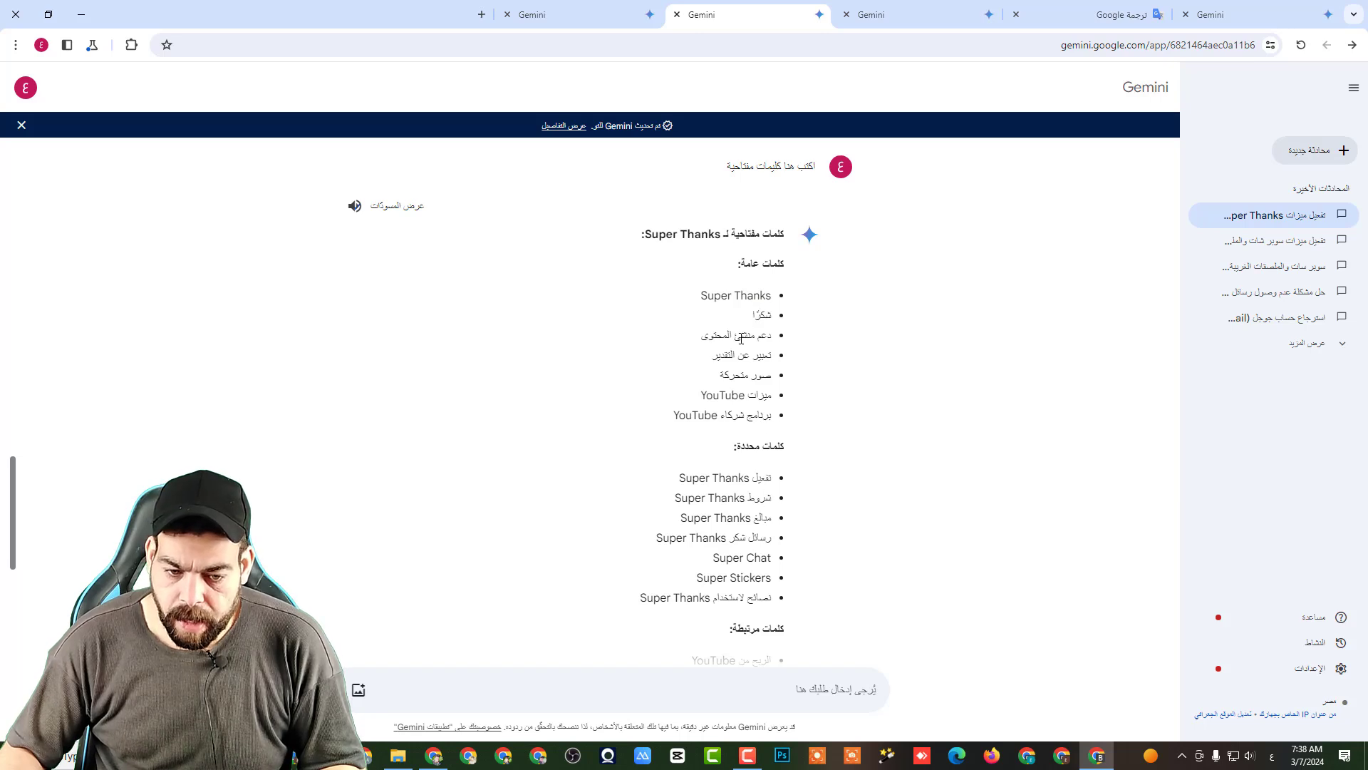
right_click(745, 335)
click(719, 351)
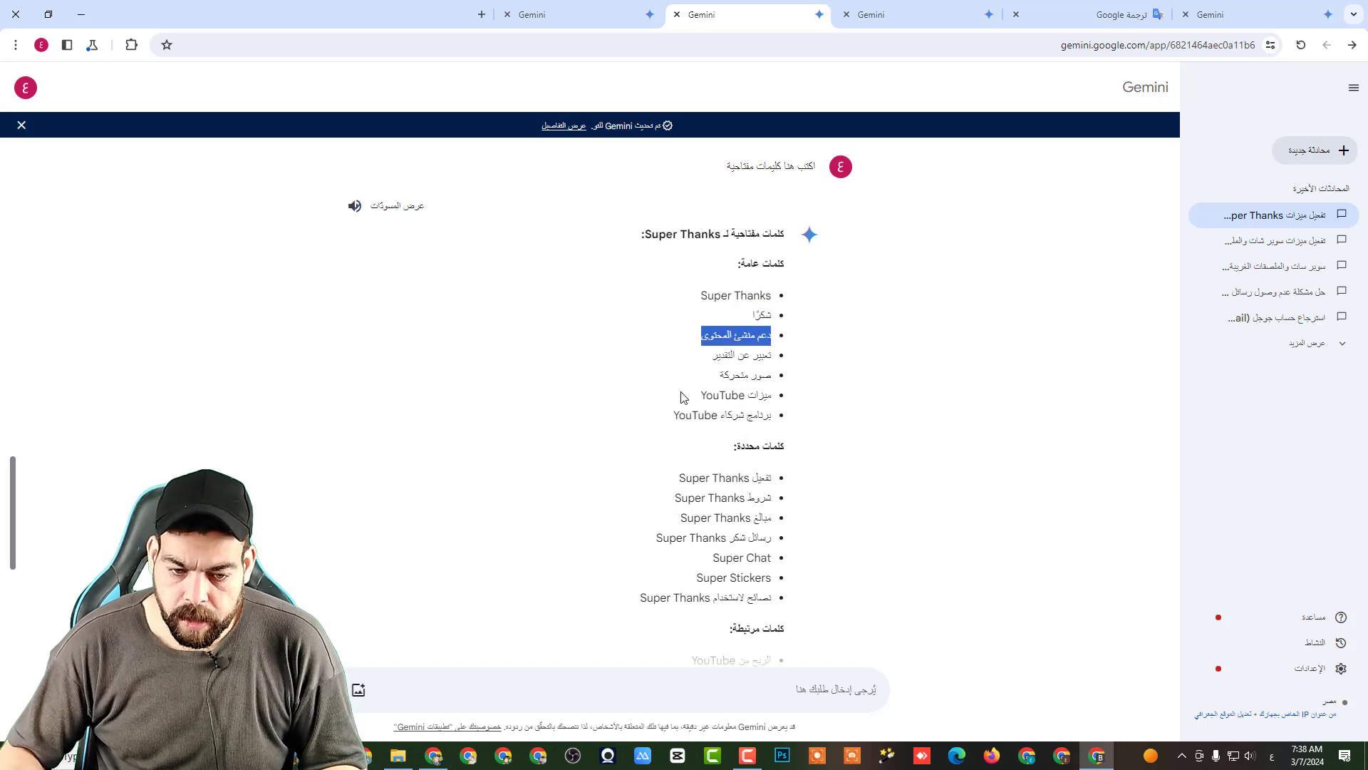
click(433, 757)
key(ctrl+v)
click(432, 757)
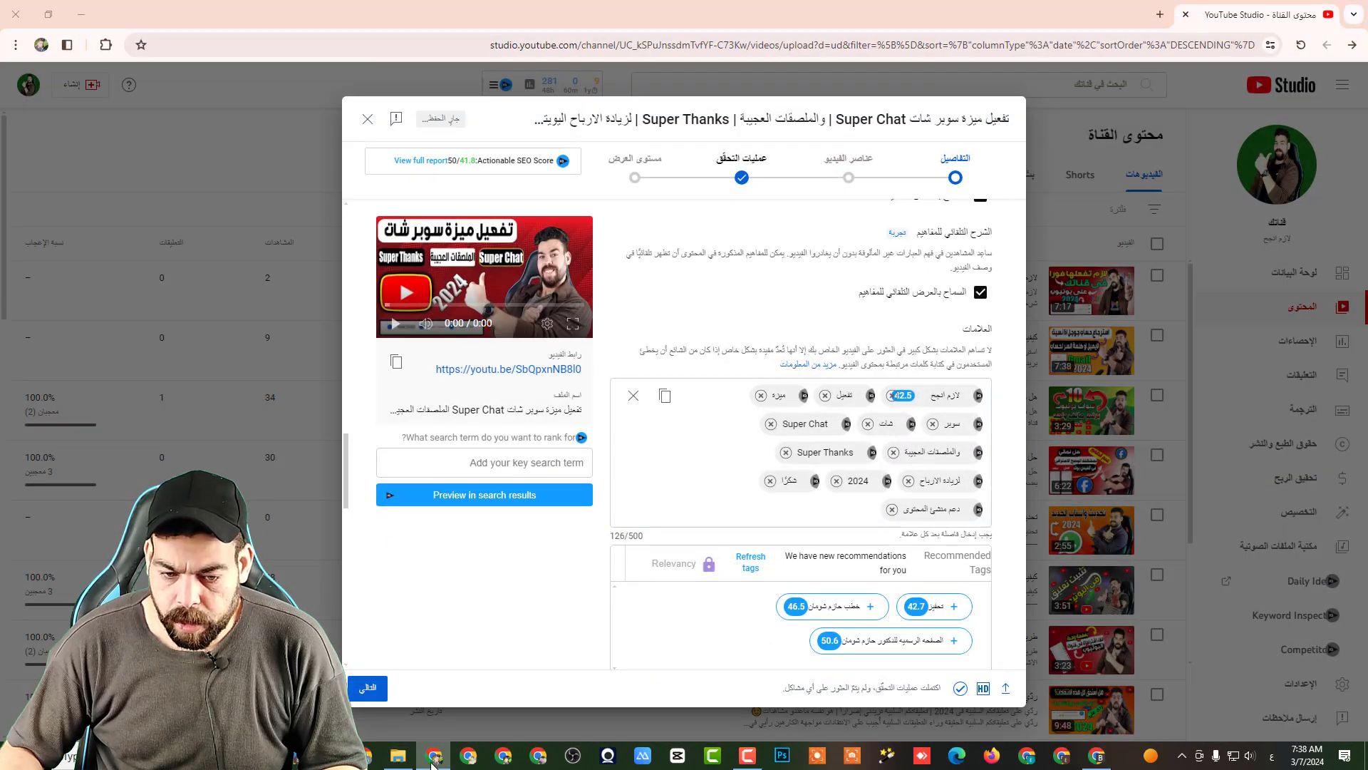
- Copy the keyword "تعبير عن التقدير" from Gemini's general list and add it to the video tags in YouTube Studio
triple_click(759, 355)
right_click(757, 358)
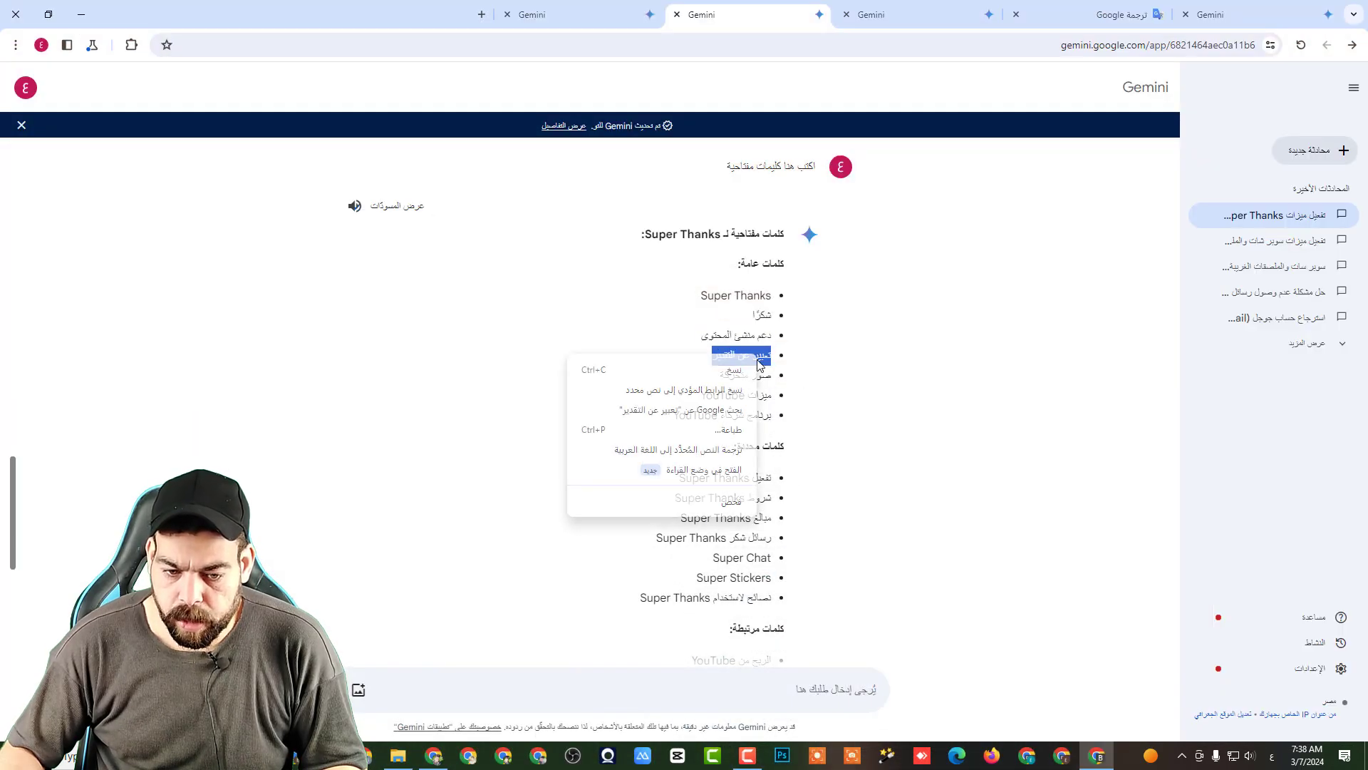
click(726, 371)
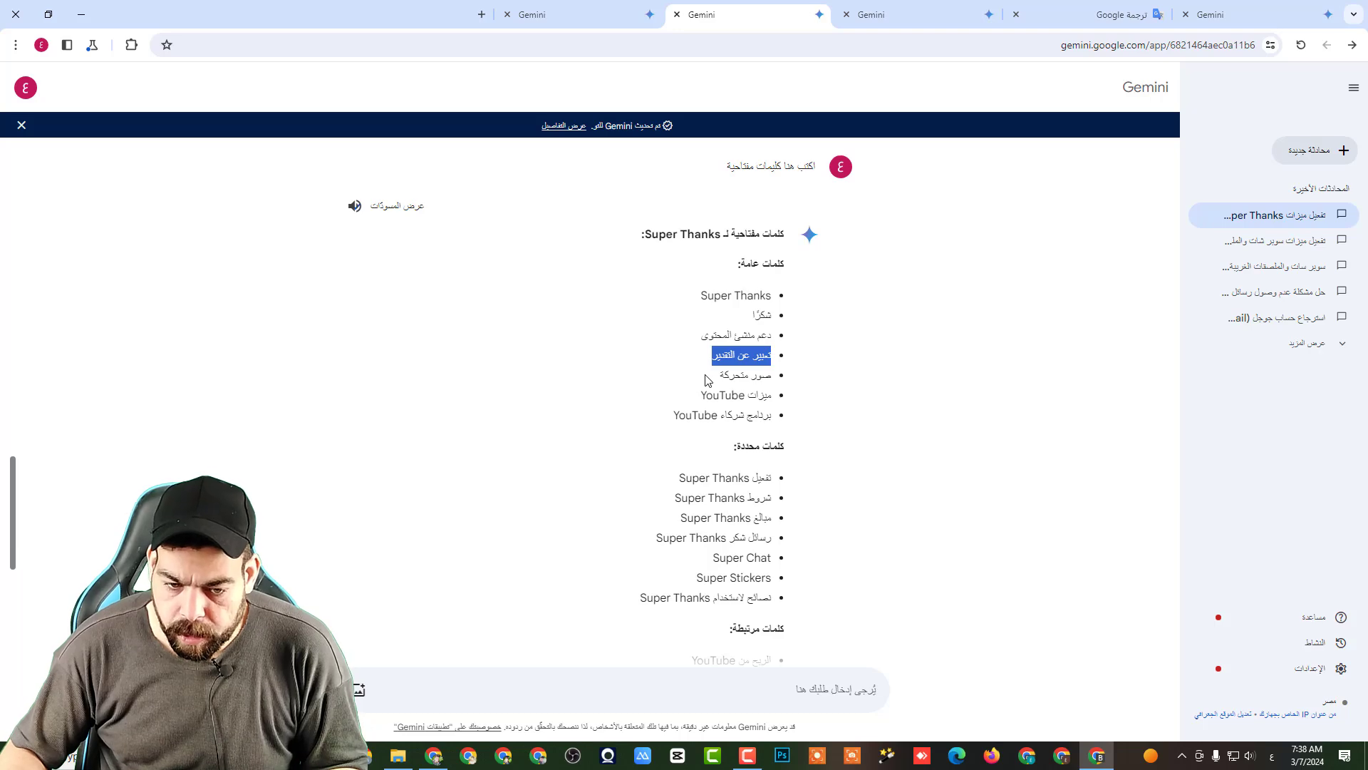
click(433, 756)
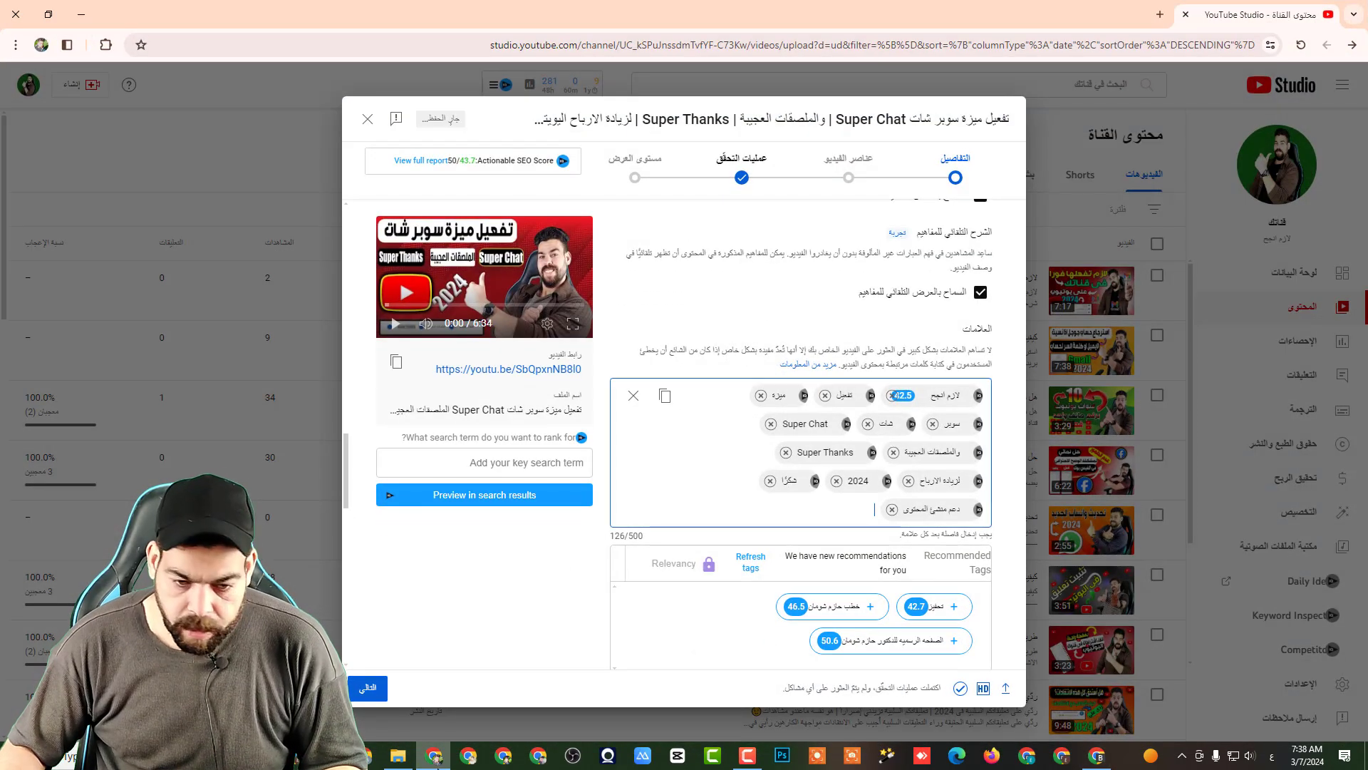
key(ctrl+v)
key(Return)
key(alt+Tab)
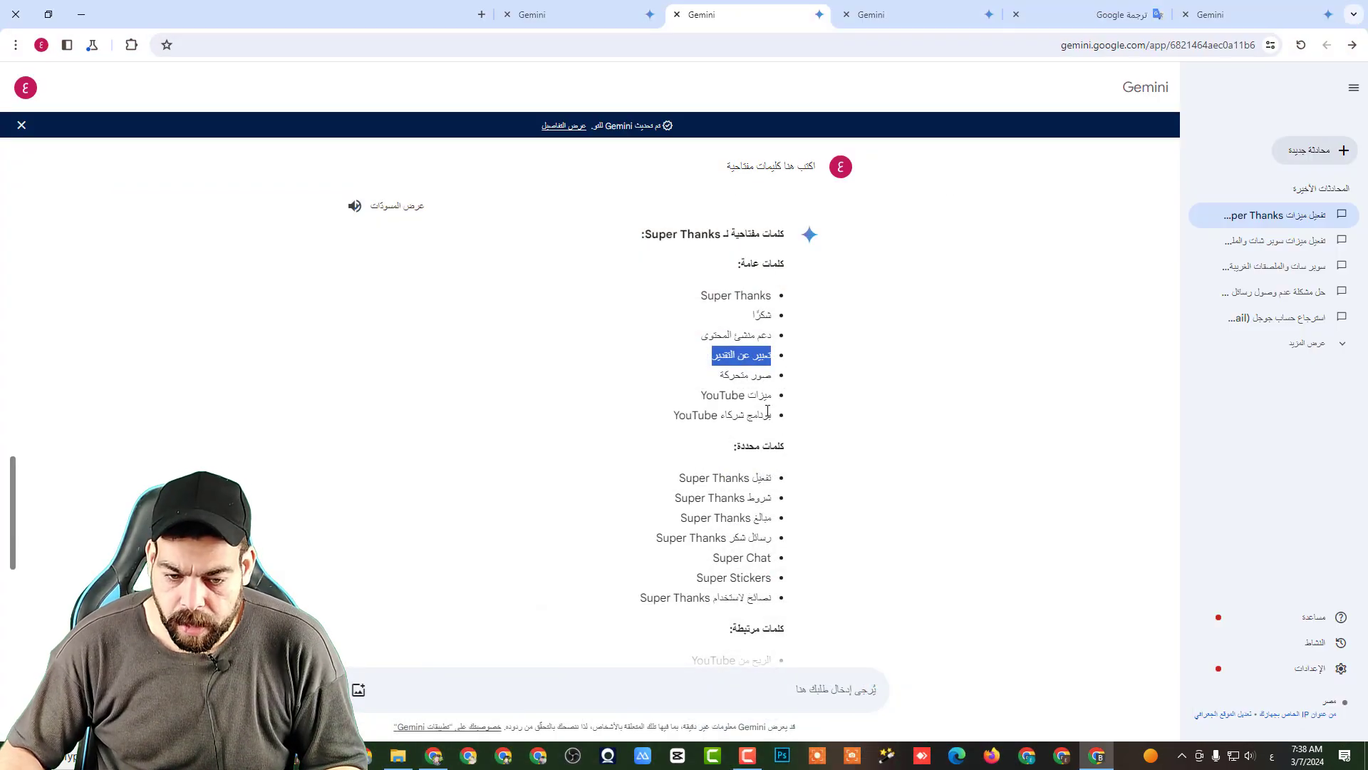
- Copy the keyword "صور متحركة" from Gemini's general list and add it to the video tags in YouTube Studio
triple_click(761, 376)
right_click(755, 378)
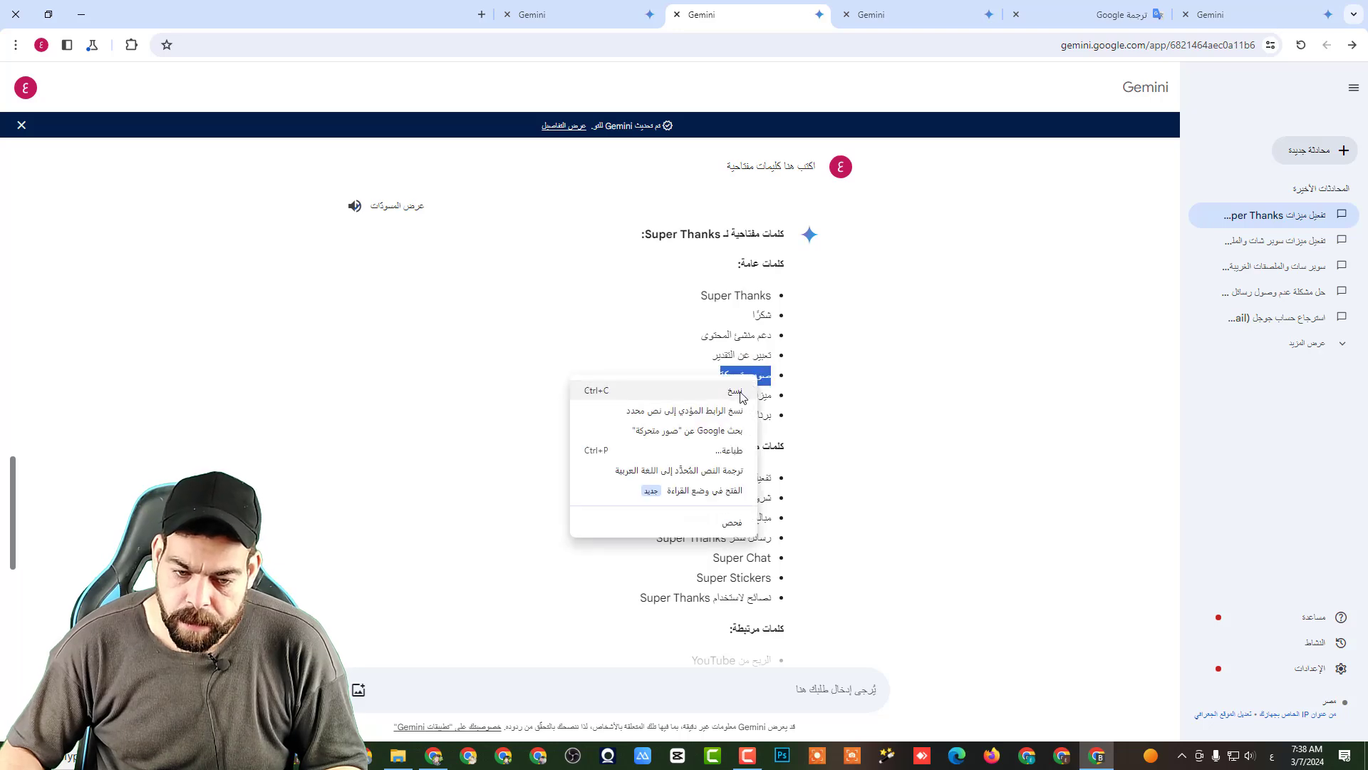
click(740, 391)
click(442, 764)
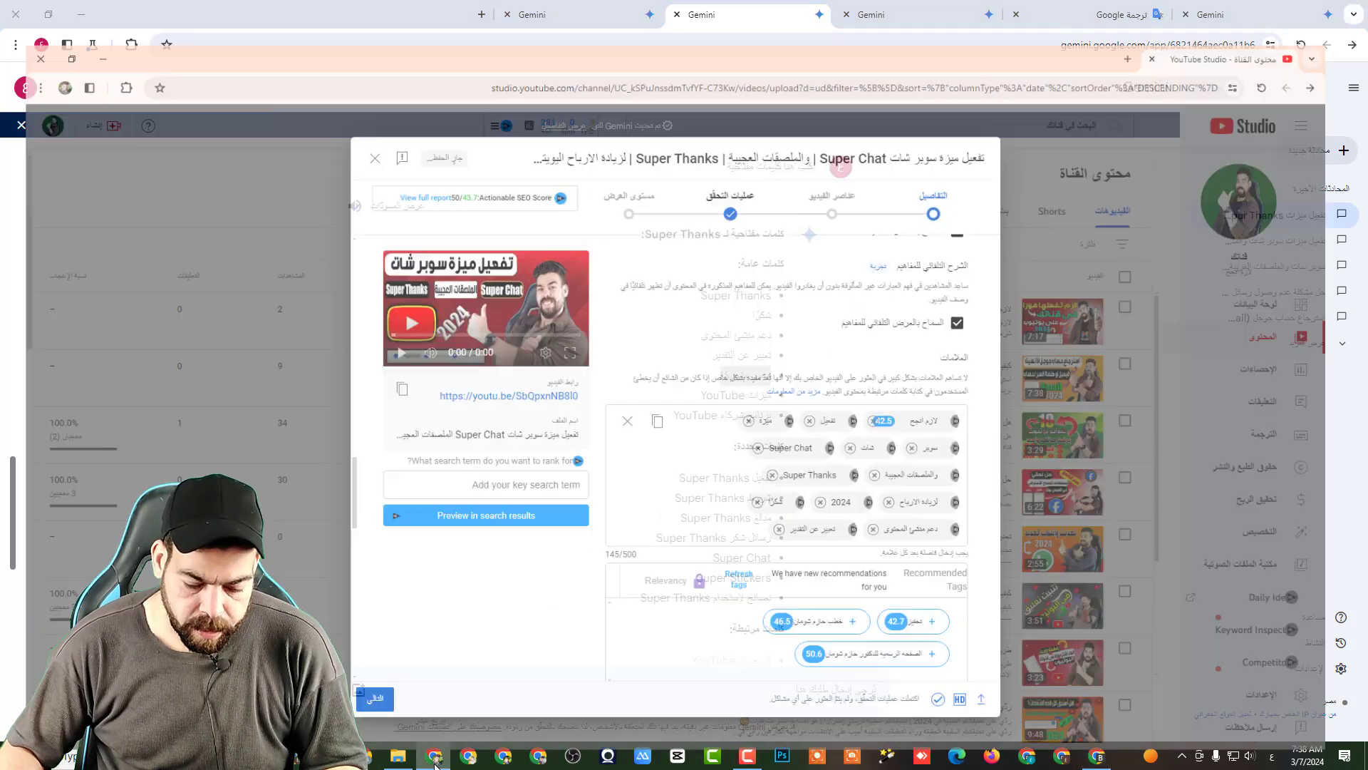
key(ctrl+v)
key(alt+Tab)
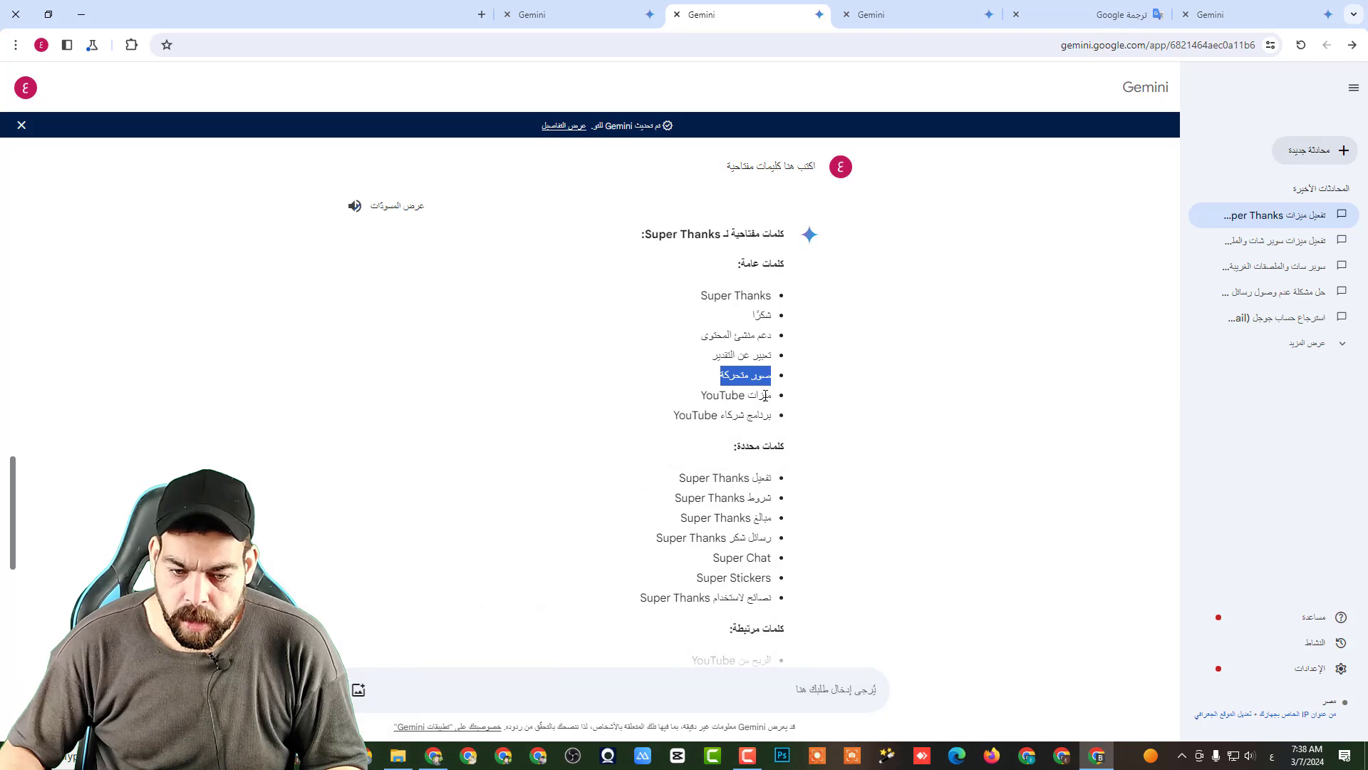
- Copy the keyword "ميزات YouTube" from Gemini's general list and add it to the video tags in YouTube Studio
triple_click(759, 396)
right_click(745, 402)
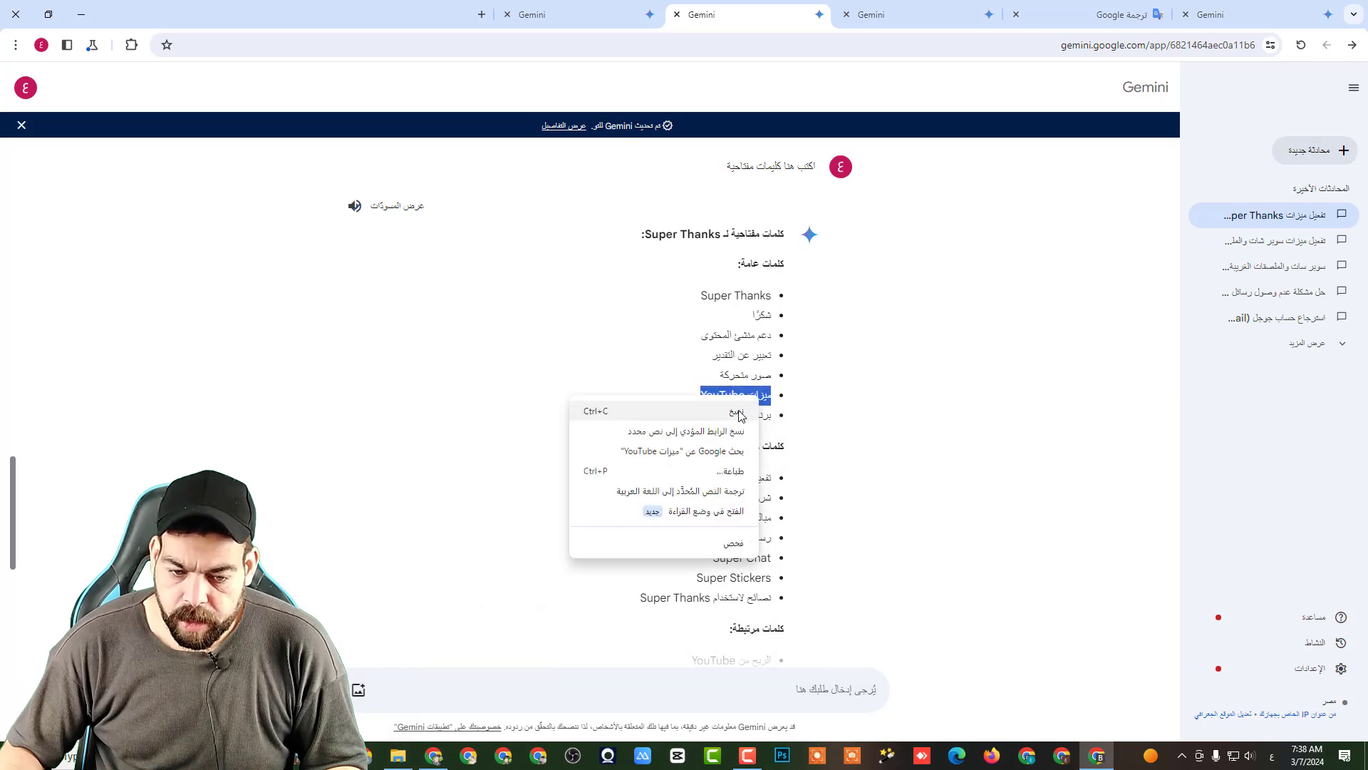
click(738, 412)
click(432, 763)
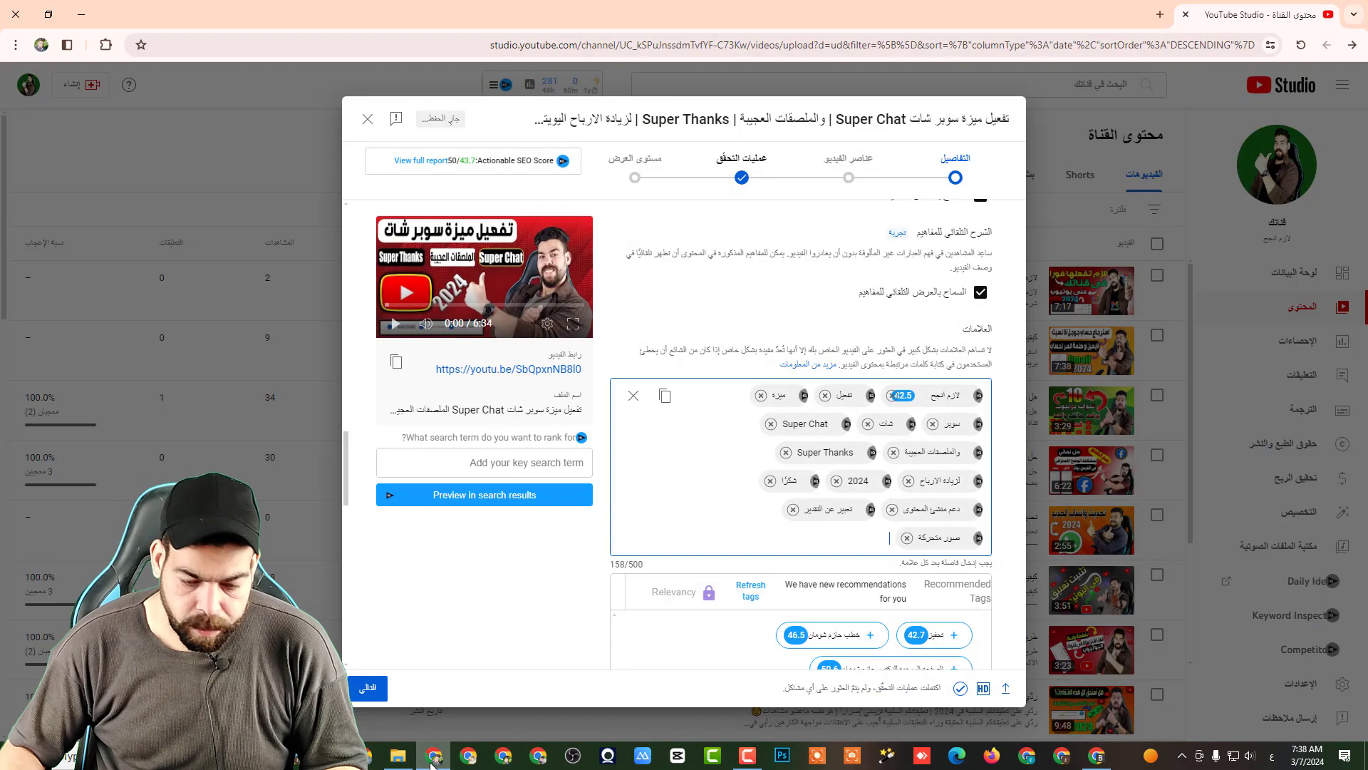
key(ctrl+v)
key(alt+Tab)
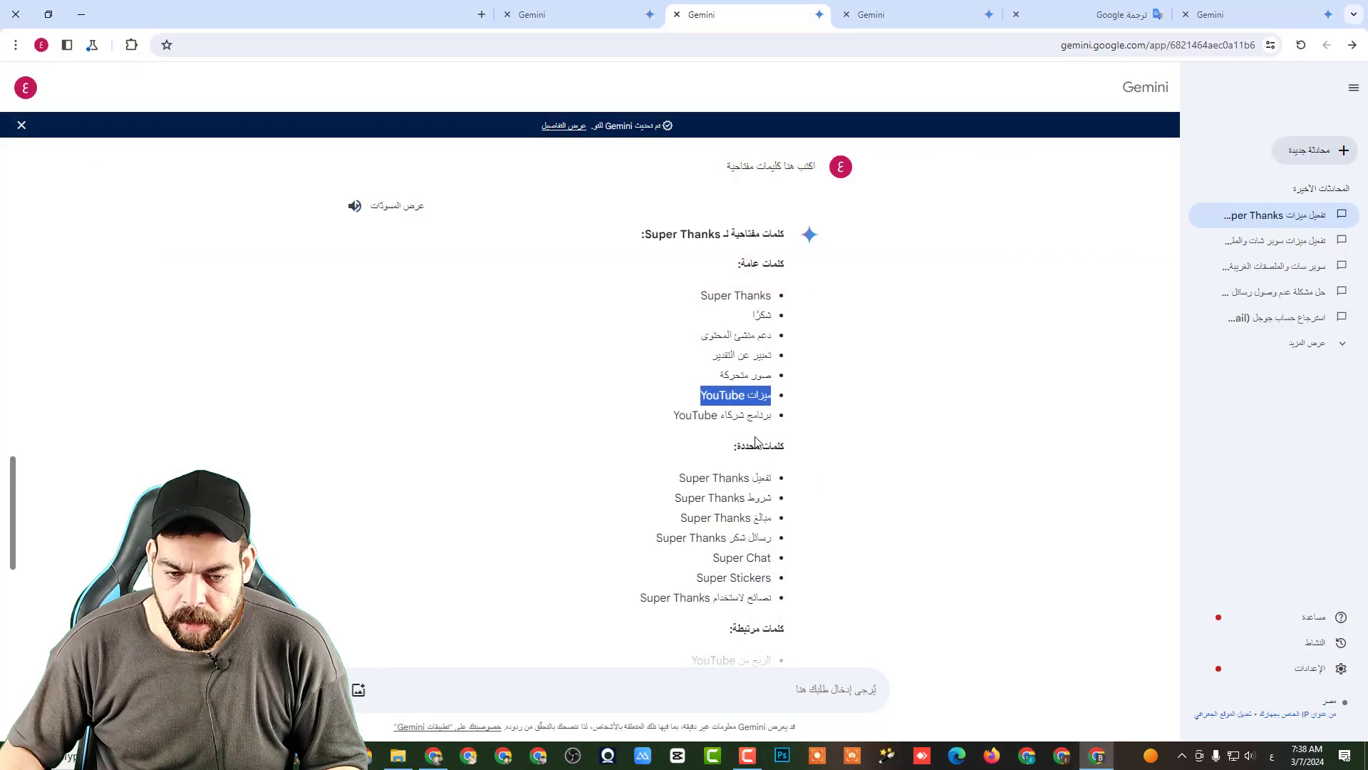
- Copy the last general keyword in Gemini, "برنامج شركاء YouTube", and add it to the video tags in YouTube Studio
triple_click(746, 414)
right_click(745, 414)
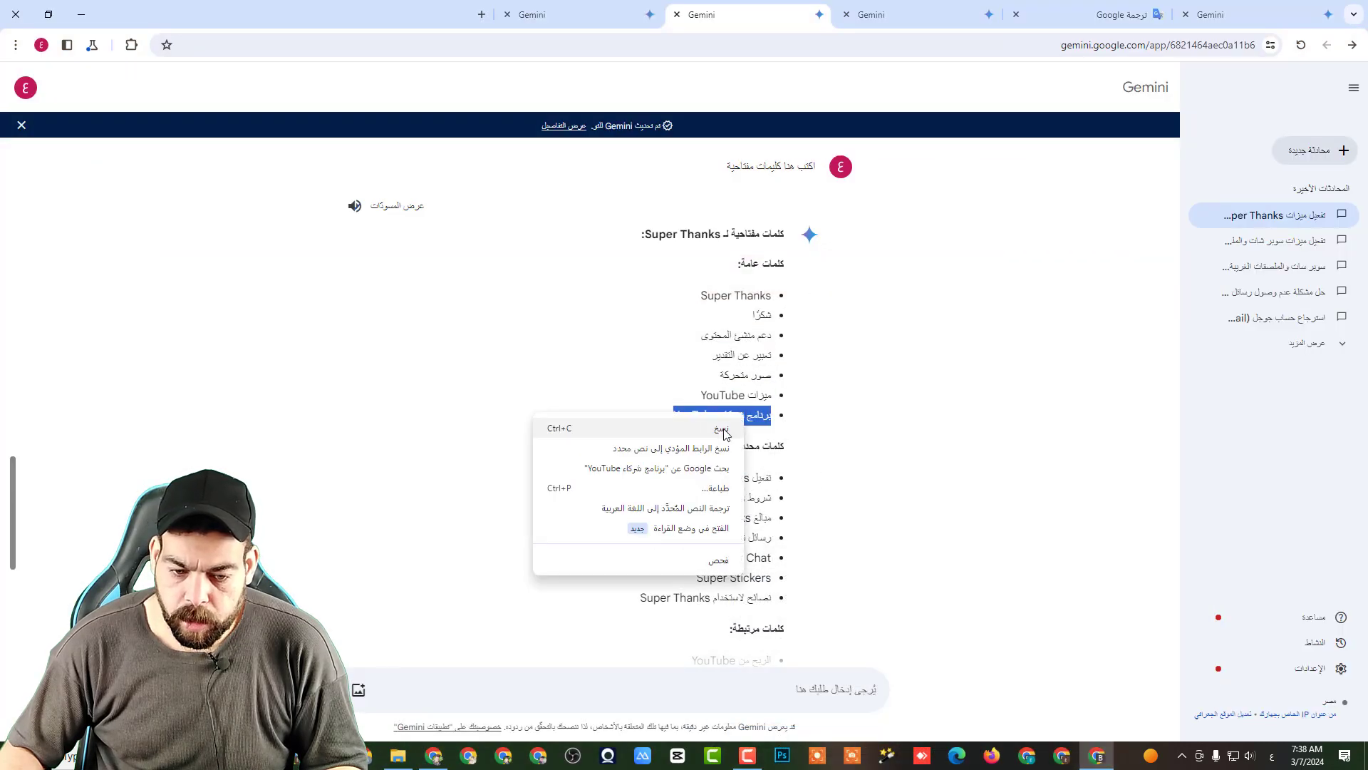
click(721, 432)
click(433, 757)
key(ctrl+v)
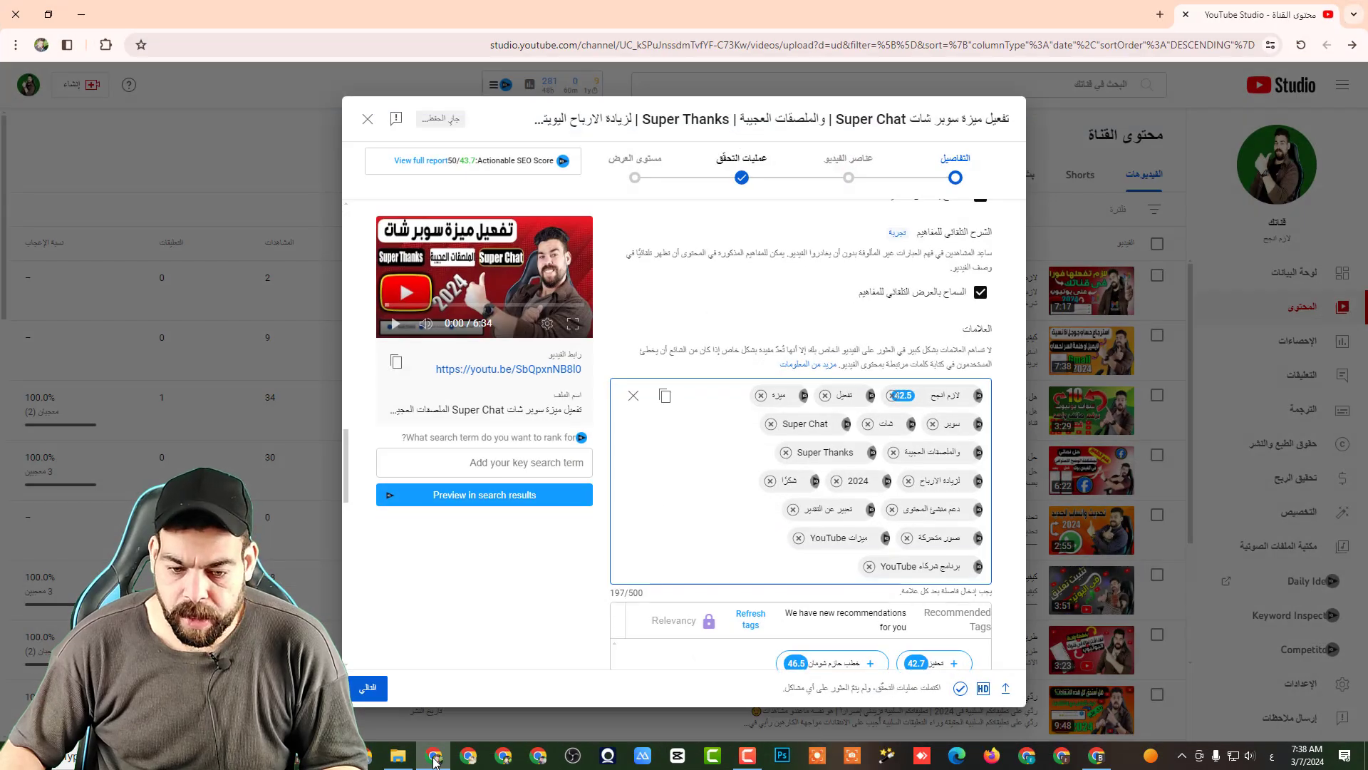
key(alt+Tab)
- Copy the keyword "تفعيل Super Thanks" from Gemini's specific keywords and add it to the video tags in YouTube Studio
scroll(827, 348, down, 2)
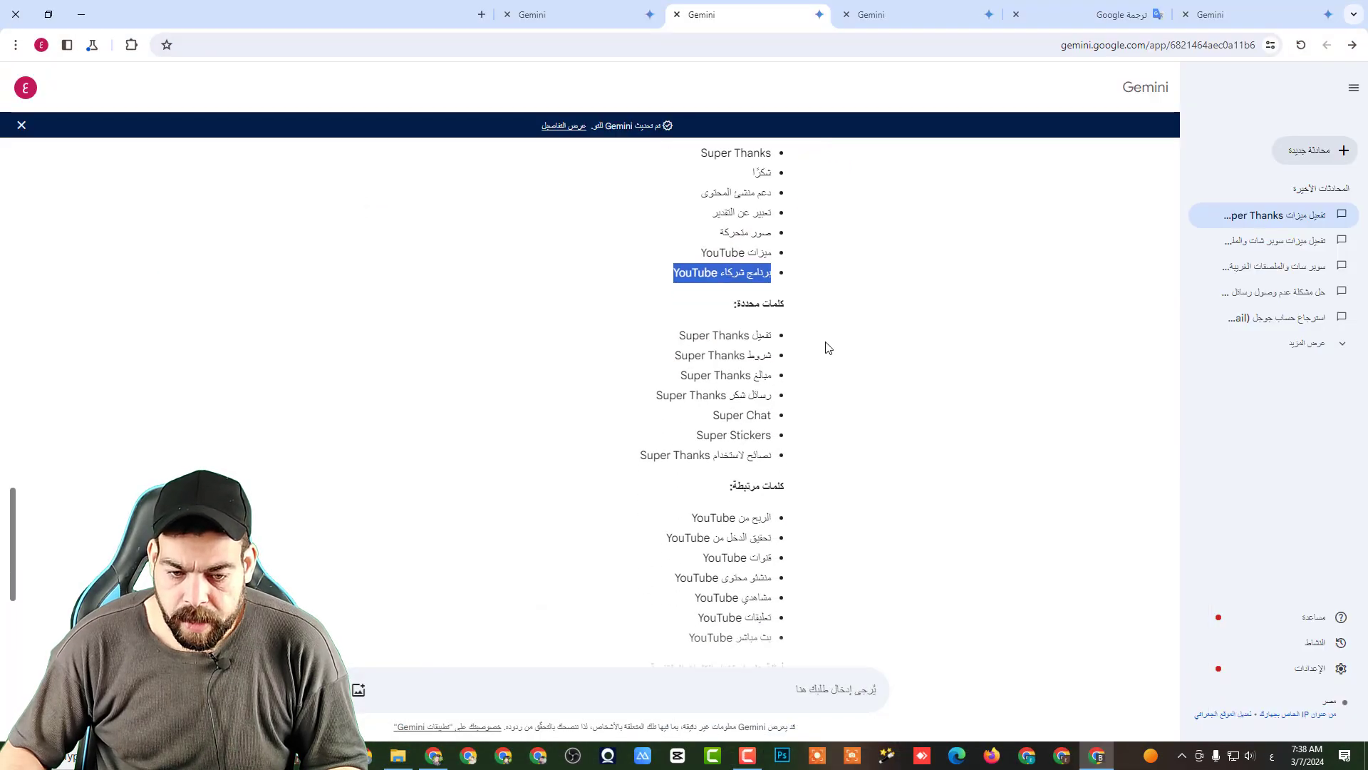
triple_click(763, 340)
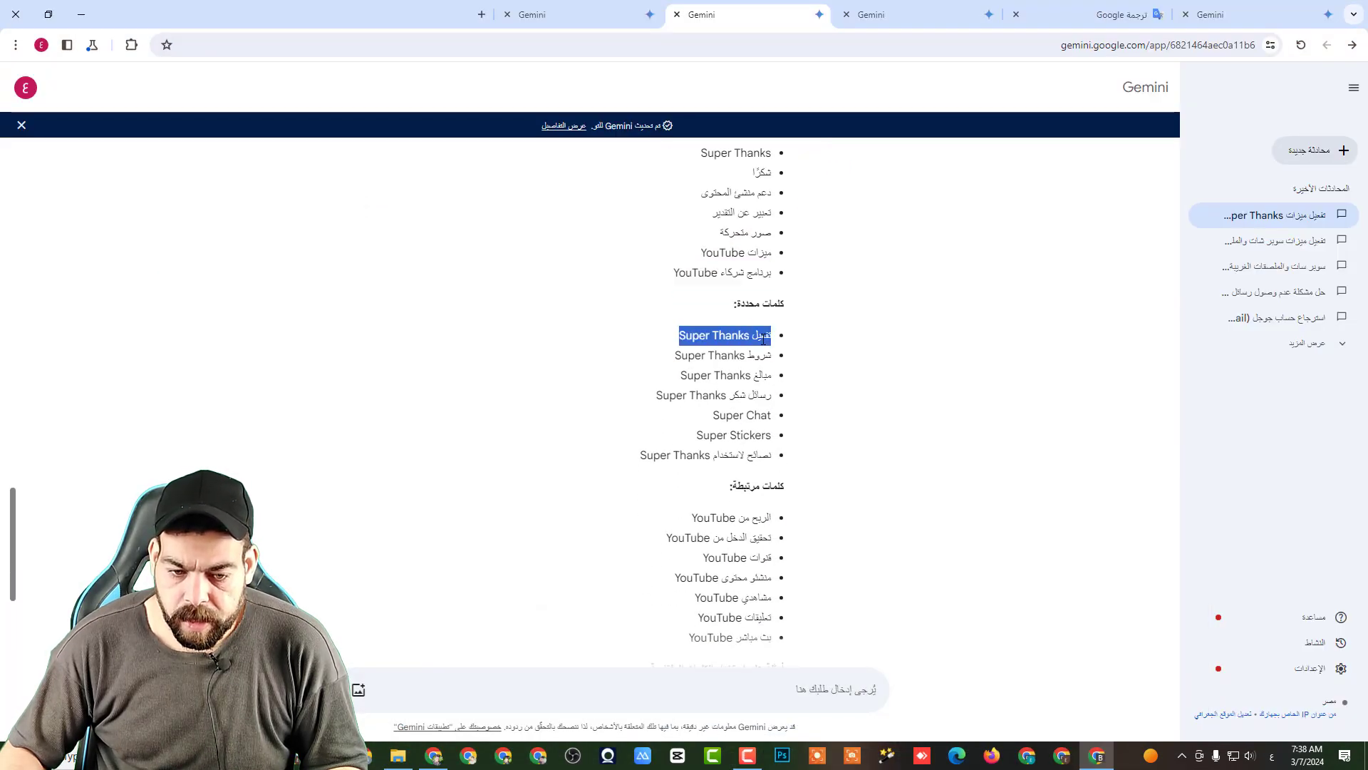
right_click(761, 342)
click(739, 356)
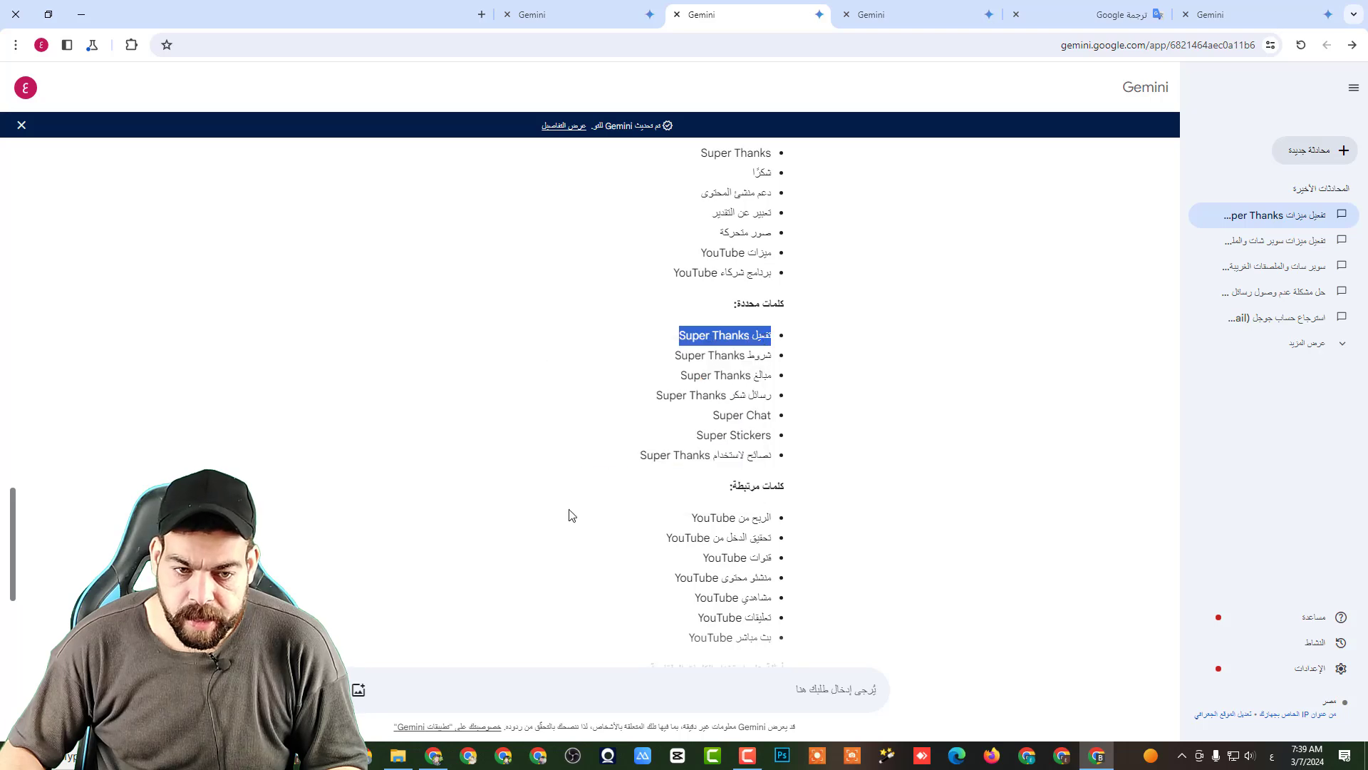
click(434, 757)
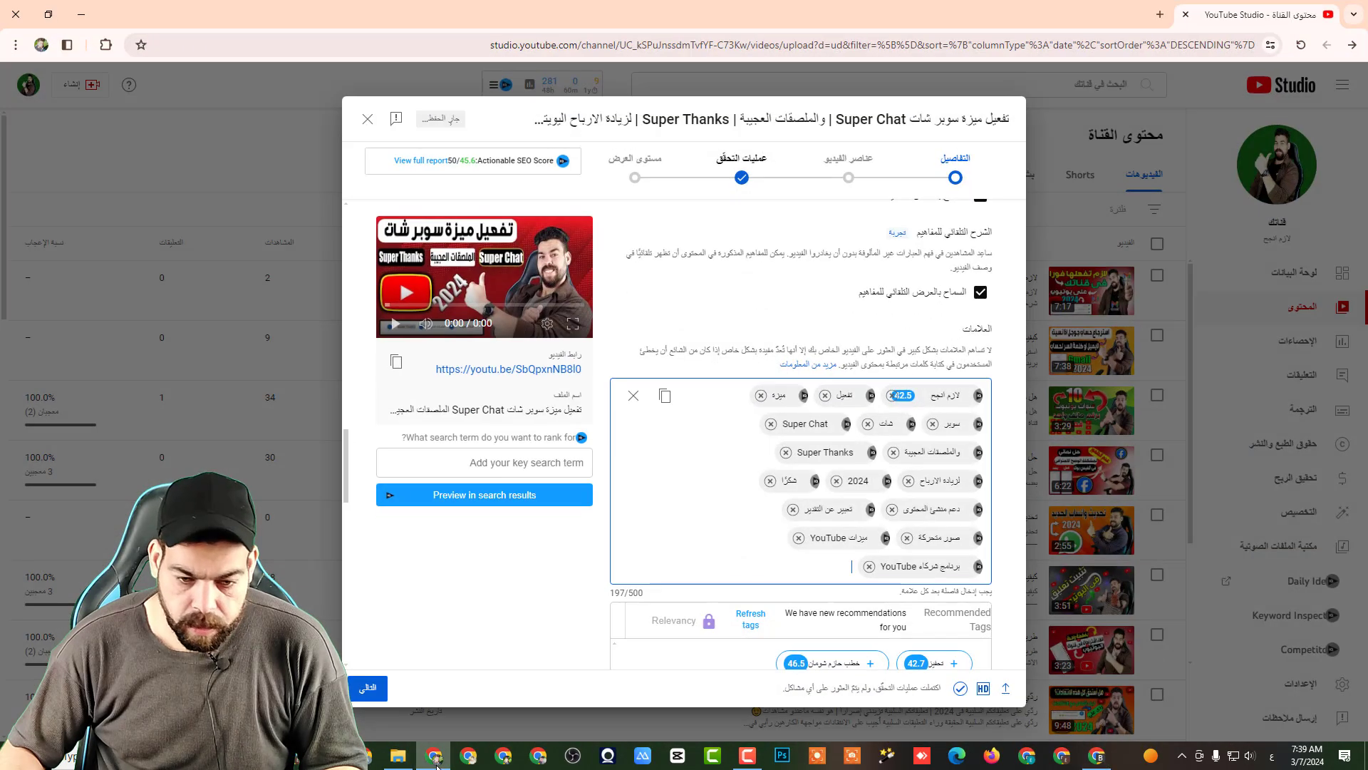
key(ctrl+v)
click(435, 757)
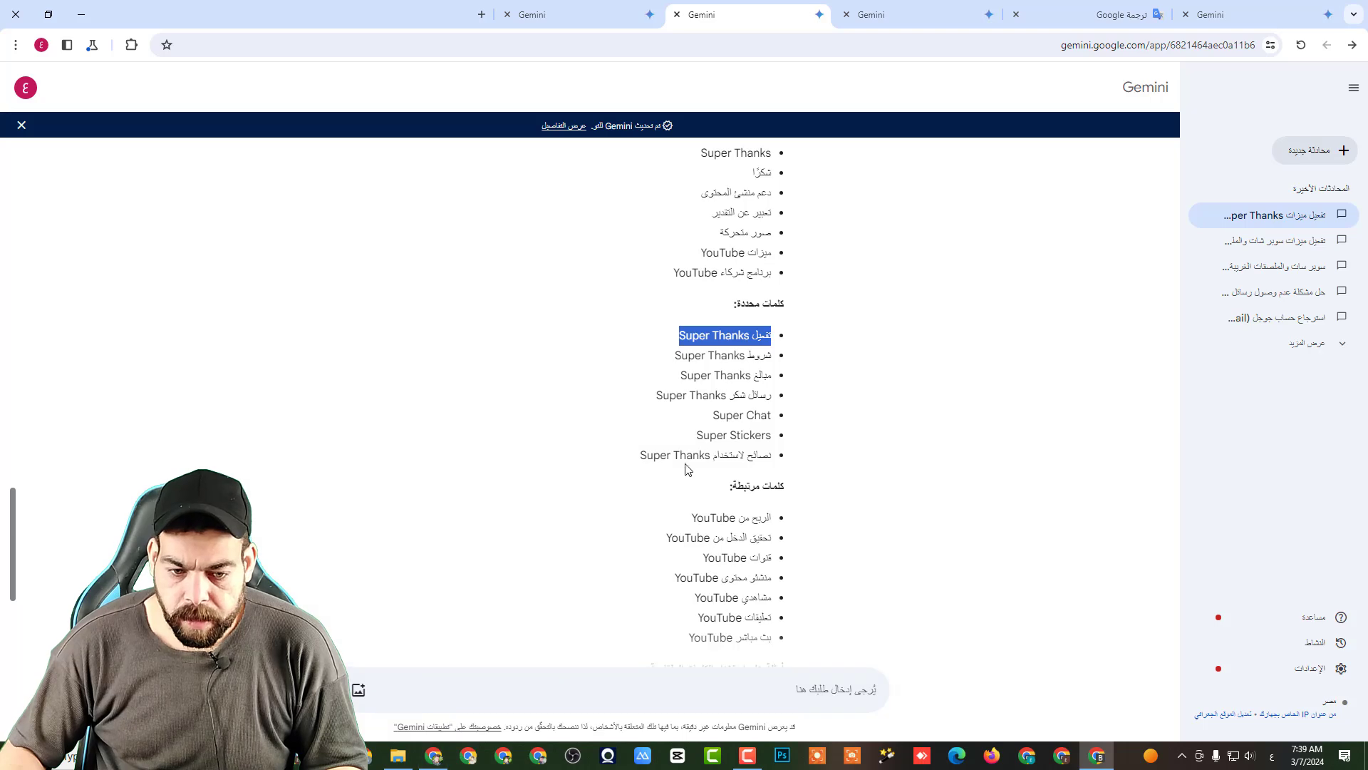
- Copy the keyword "شروط Super Thanks" from Gemini's specific keywords and add it to the video tags in YouTube Studio
triple_click(736, 356)
right_click(736, 362)
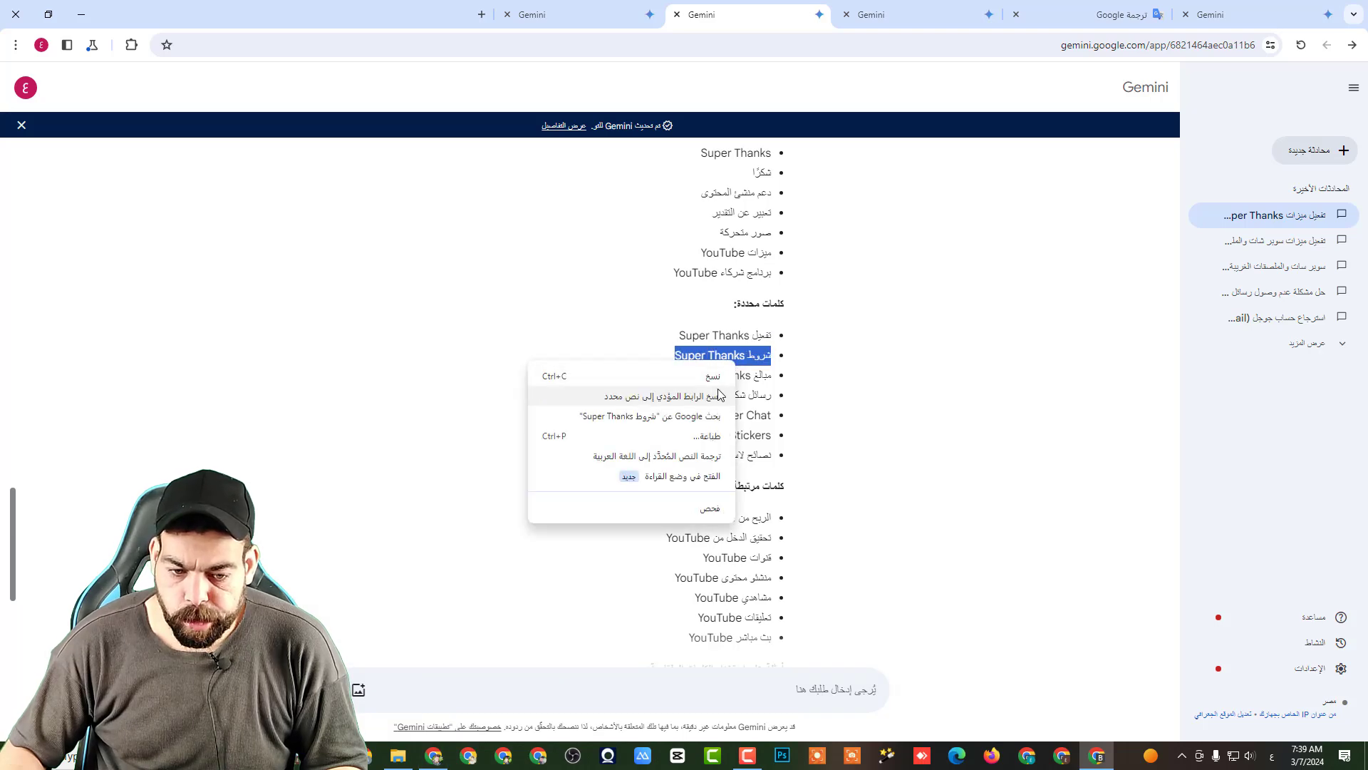
click(704, 378)
click(434, 757)
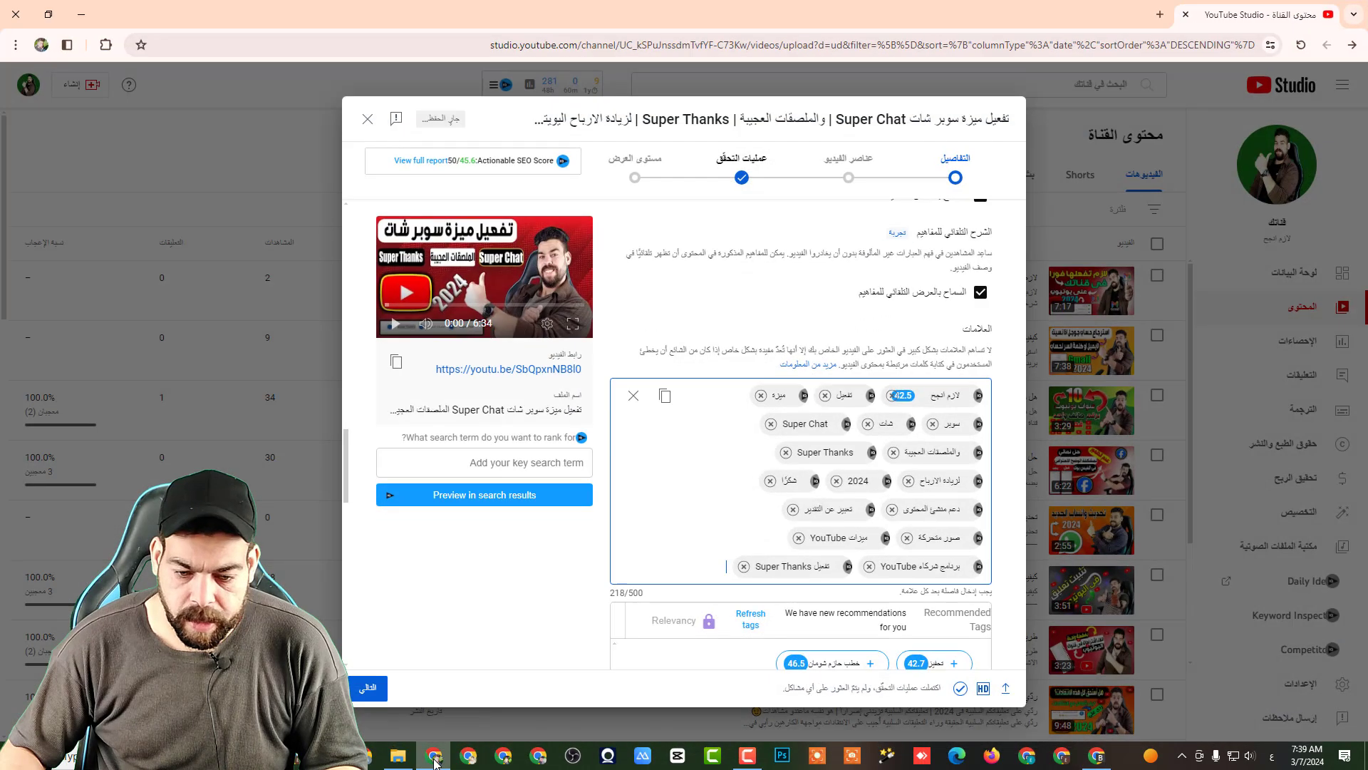
key(ctrl+v)
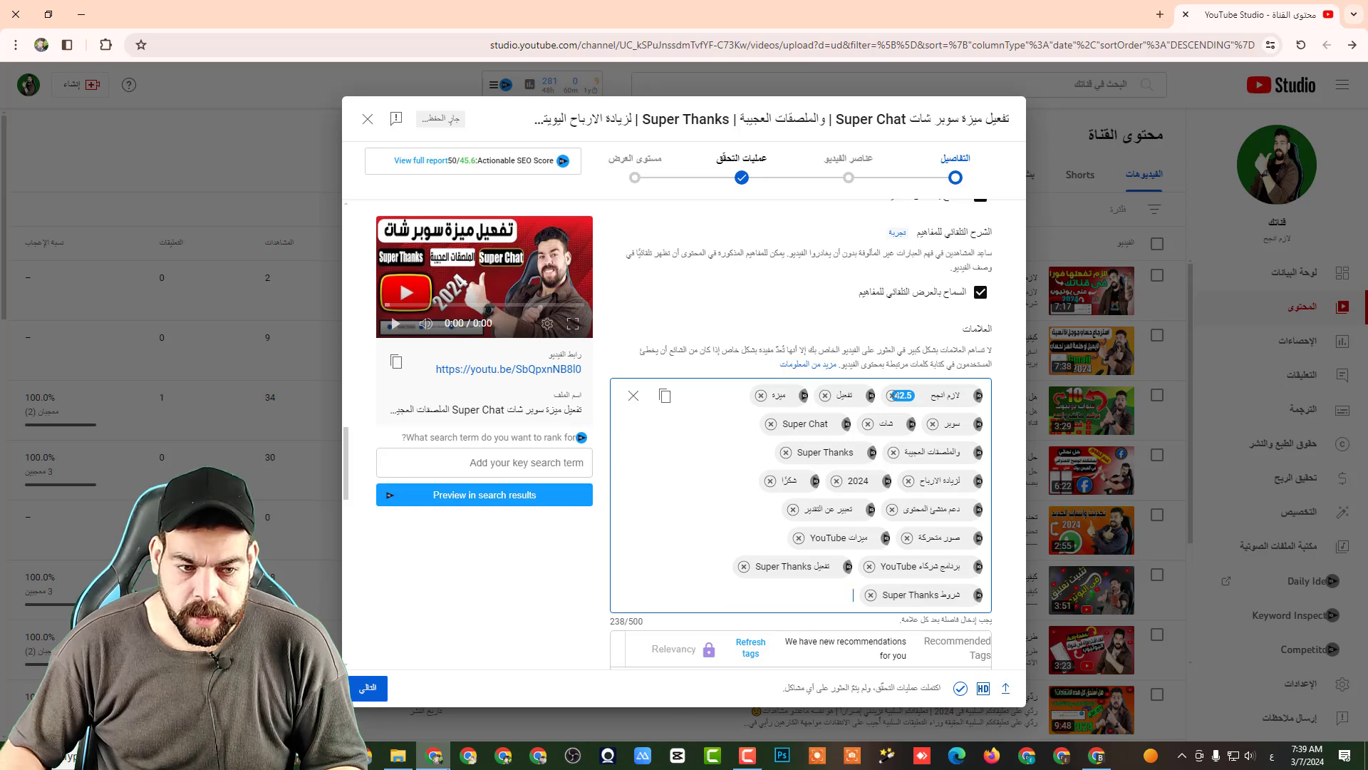
click(468, 755)
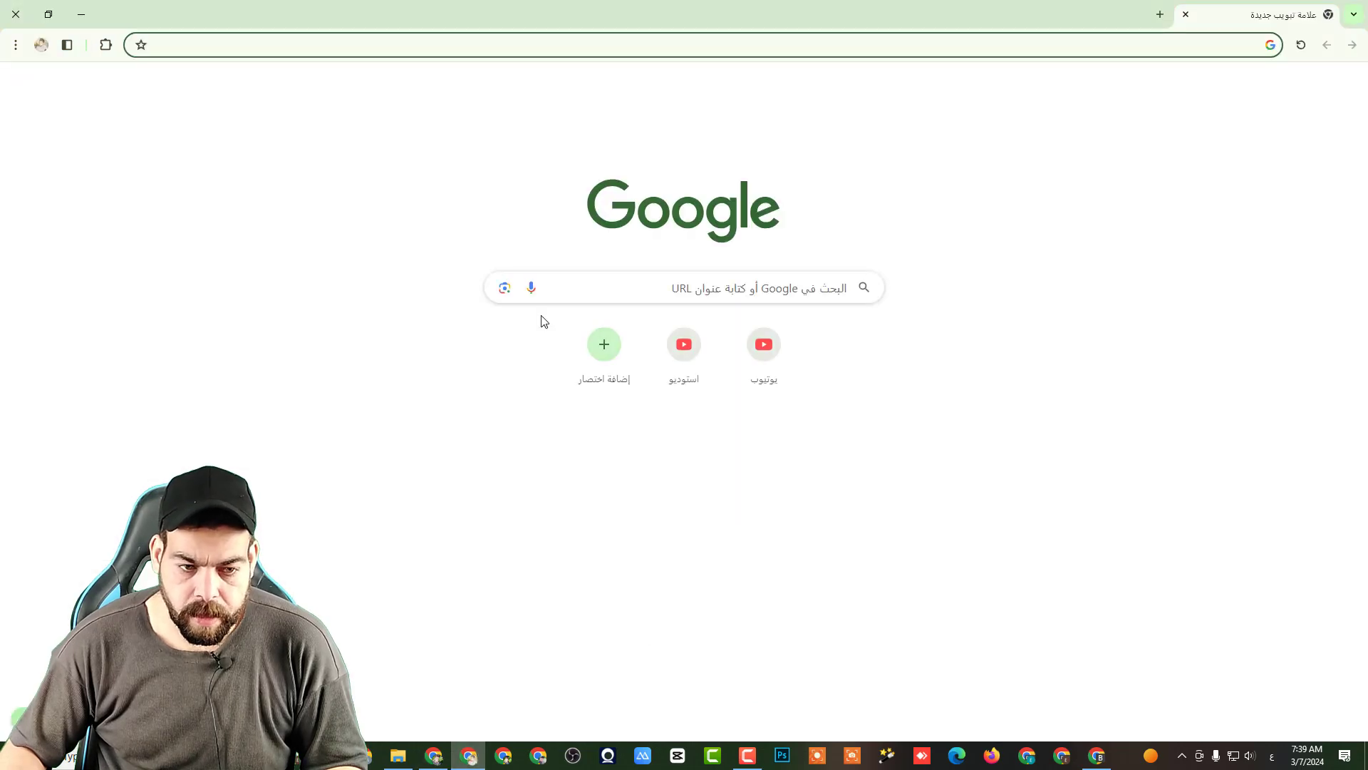
click(3, 7)
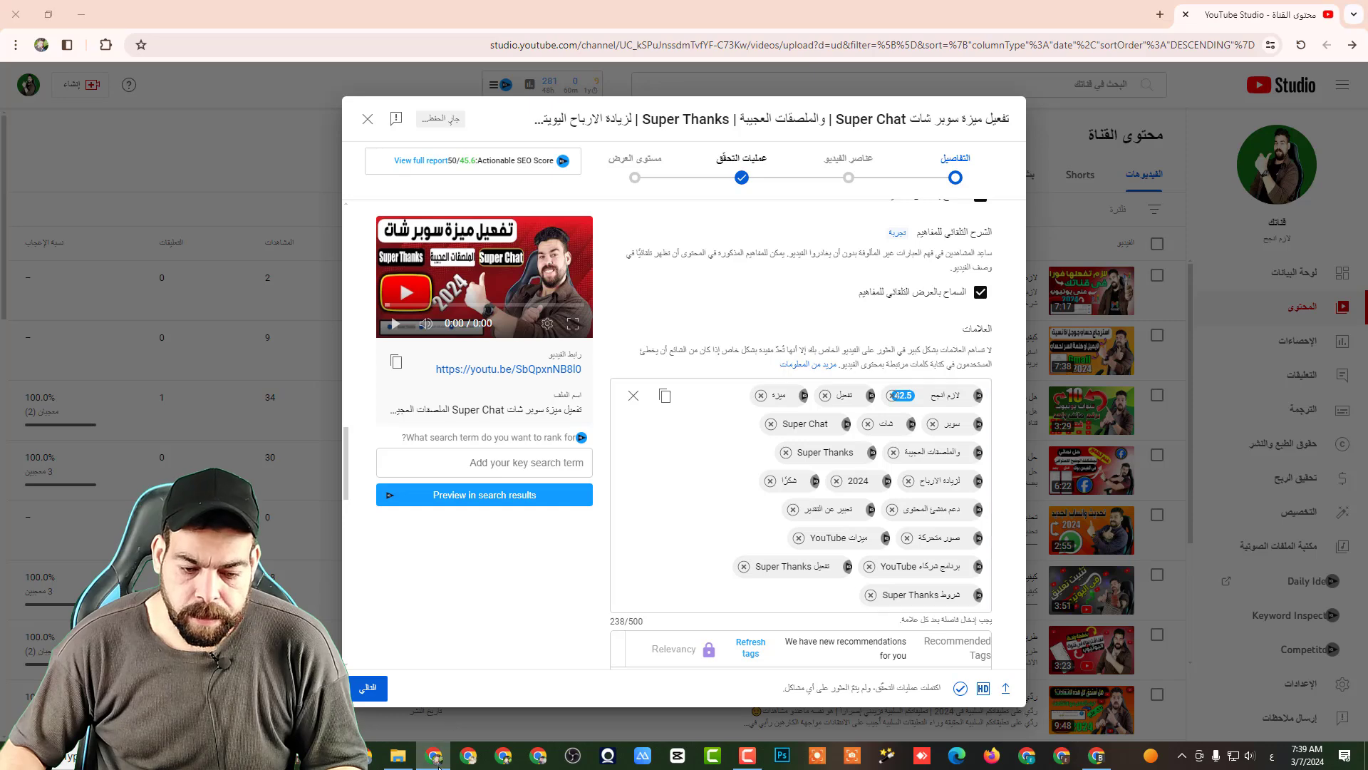
- Copy the keyword "مبالغ Super Thanks" from Gemini's specific keywords and add it to the video tags in YouTube Studio
key(alt+Tab)
click(755, 374)
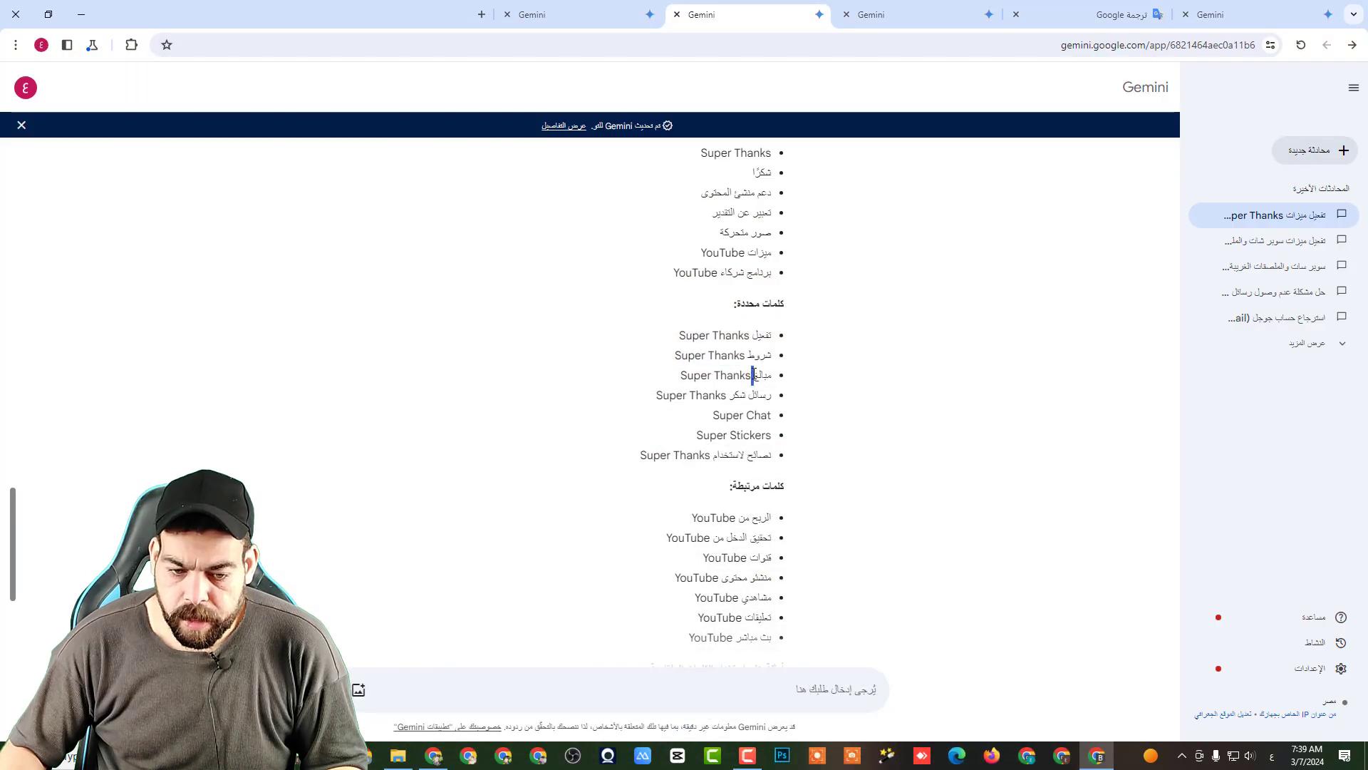
right_click(757, 374)
click(709, 373)
triple_click(709, 373)
right_click(708, 373)
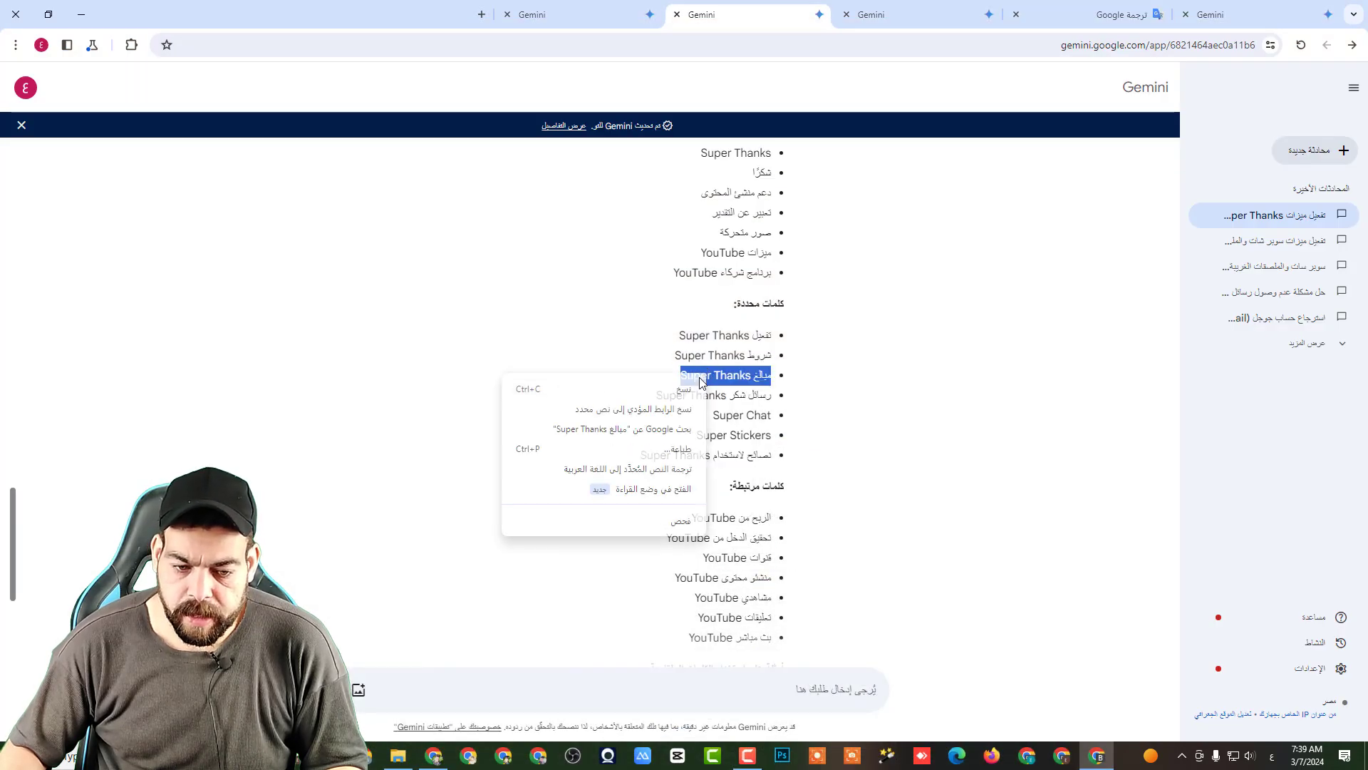
click(679, 394)
click(436, 757)
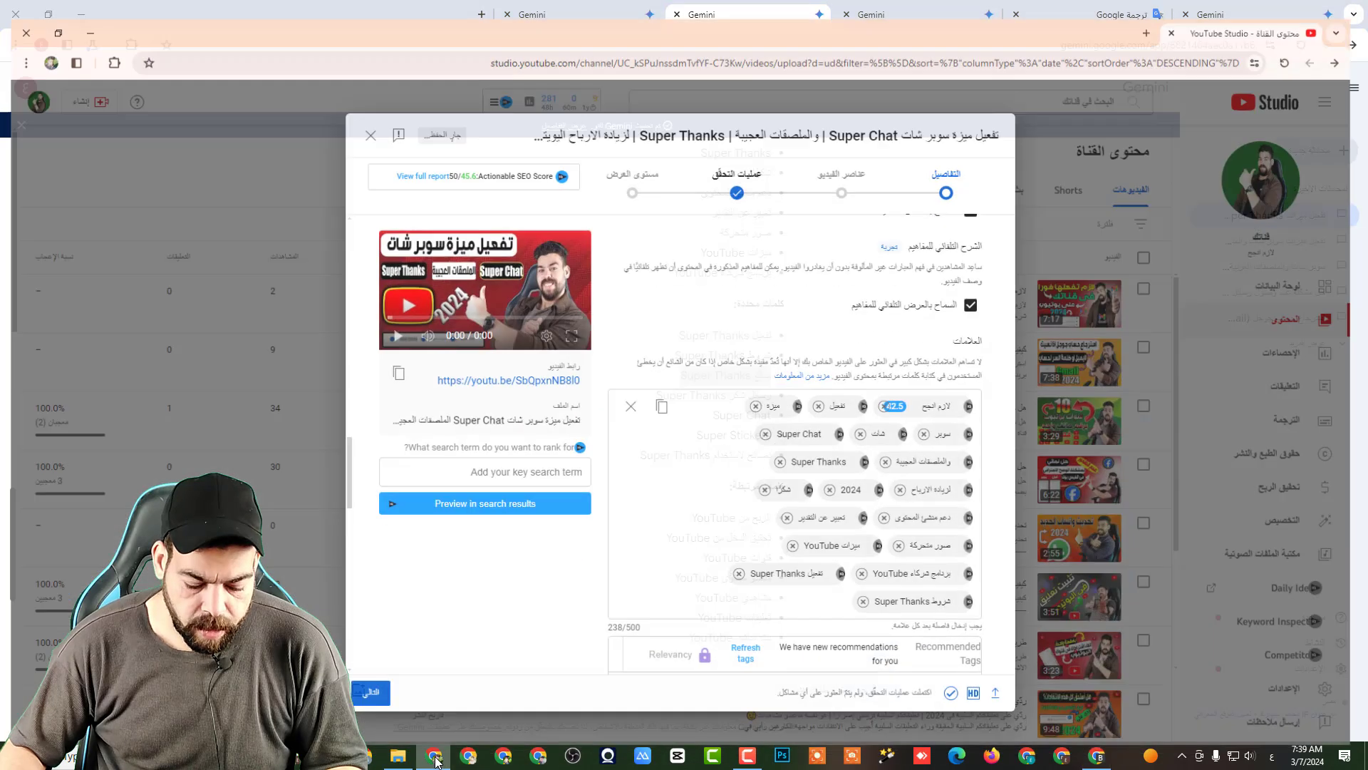
key(ctrl+v)
click(436, 757)
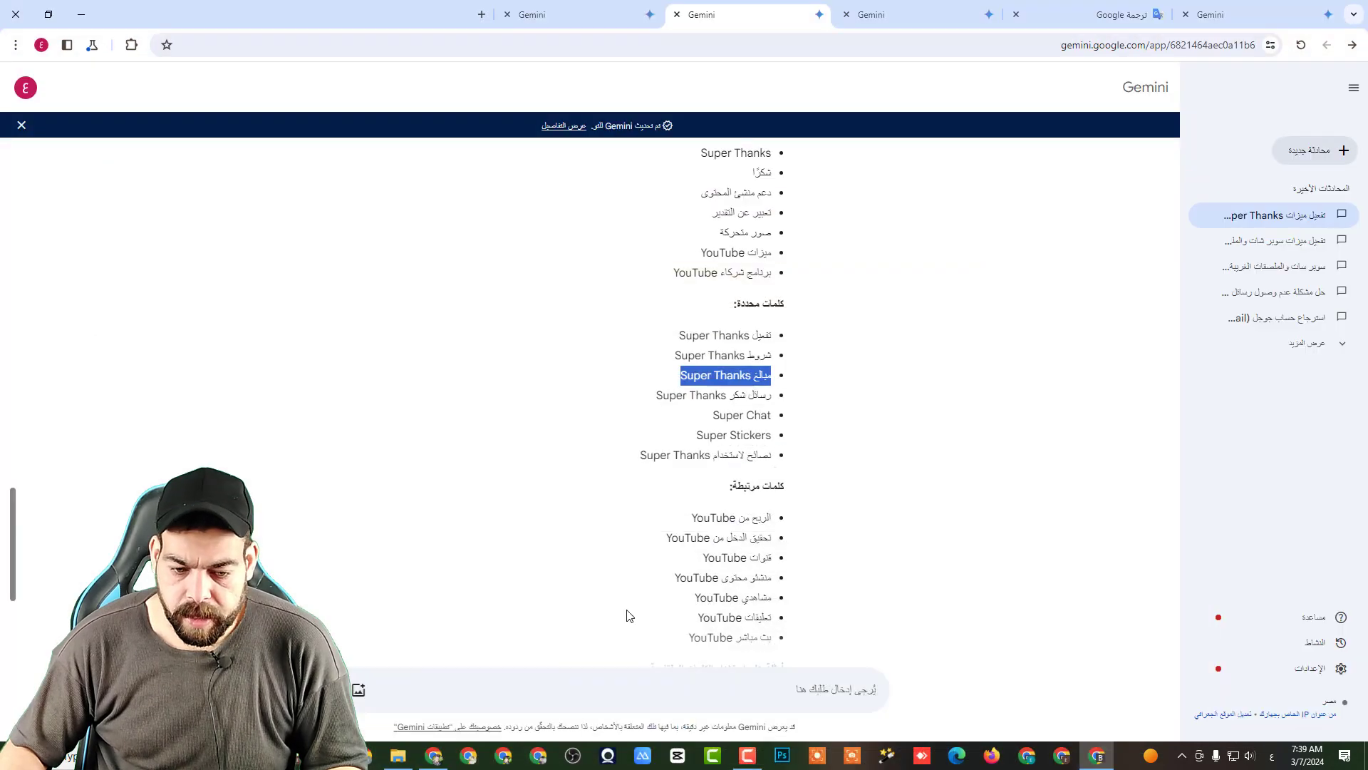
- Copy the keyword "رسائل شكر Super Thanks" from Gemini's specific keywords and add it to the video tags in YouTube Studio
scroll(712, 392, down, 2)
double_click(714, 250)
click(714, 251)
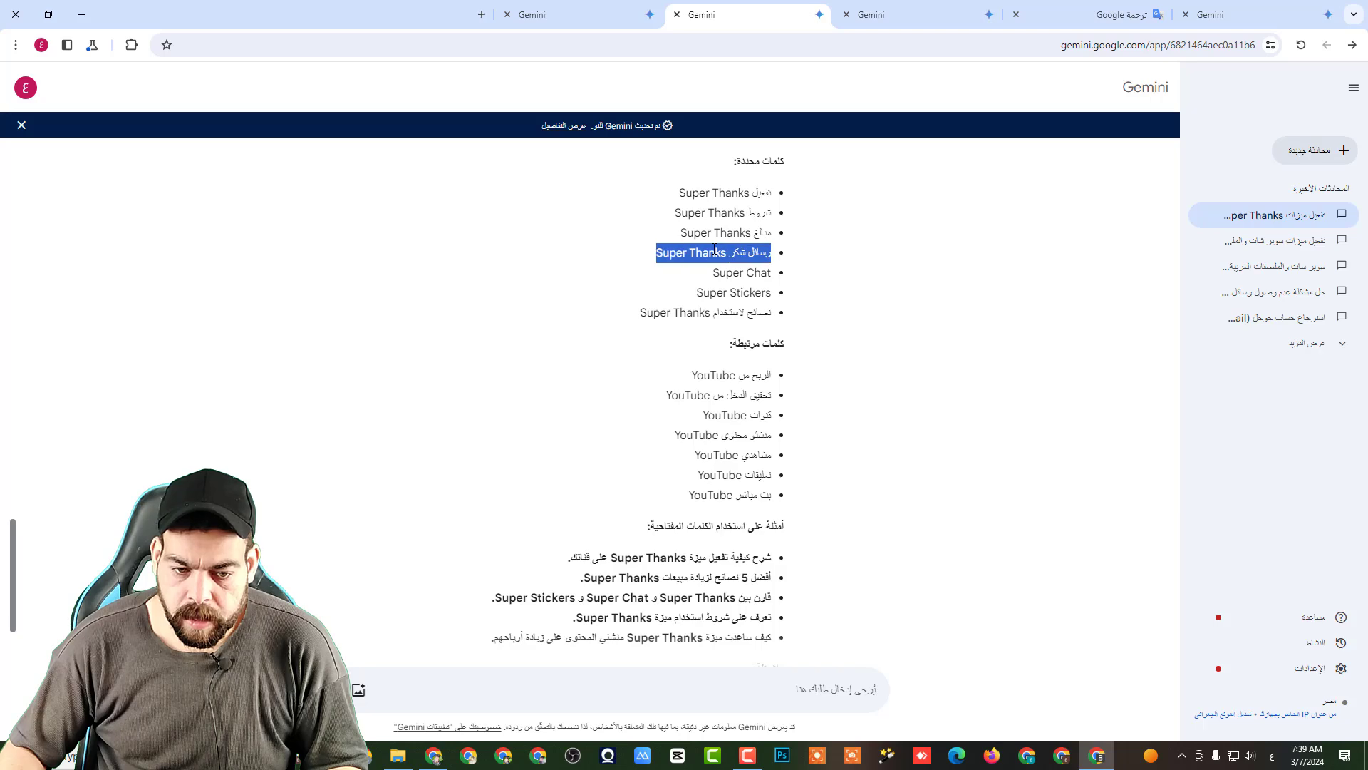
right_click(702, 253)
click(675, 269)
click(436, 757)
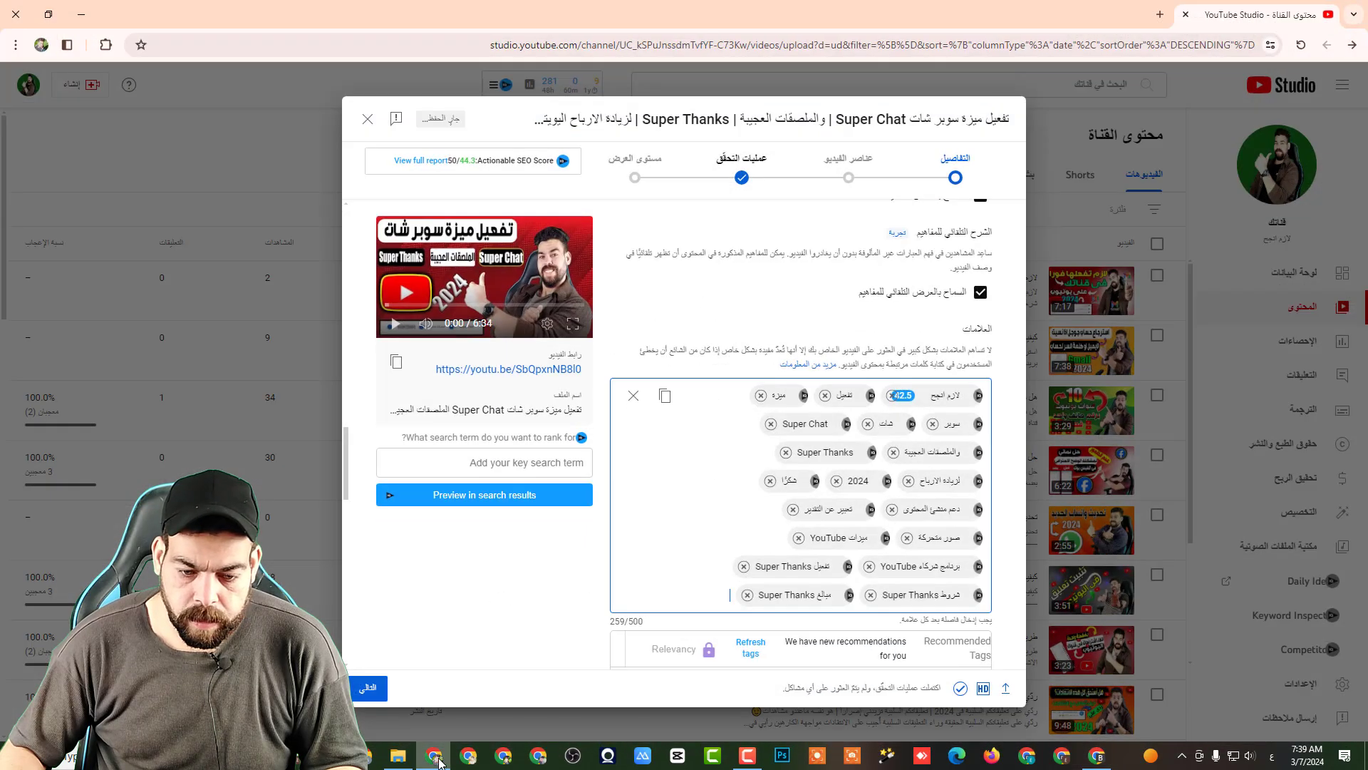
key(ctrl+v)
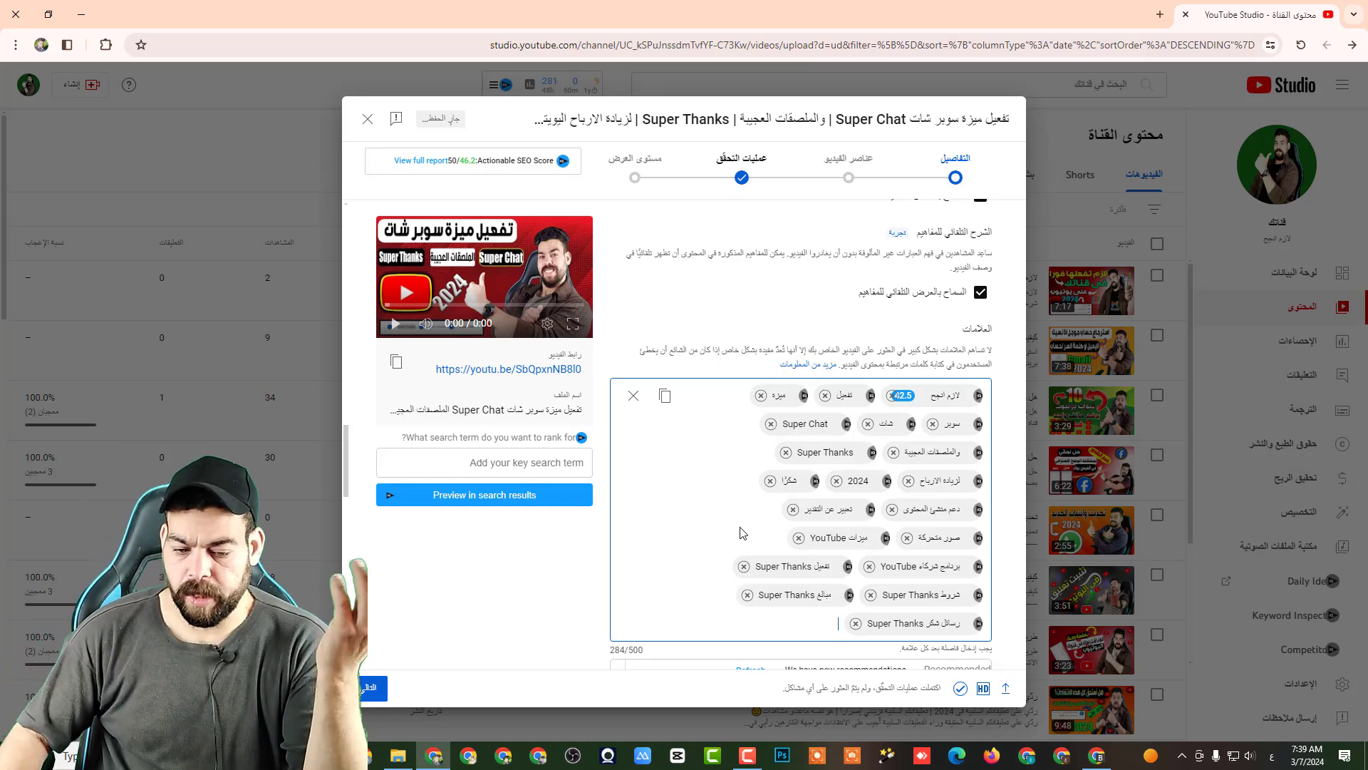
- Proceed to the video elements stage, open the Arabic subtitle editor to view its options, and close it without adding subtitles
scroll(713, 499, down, 1)
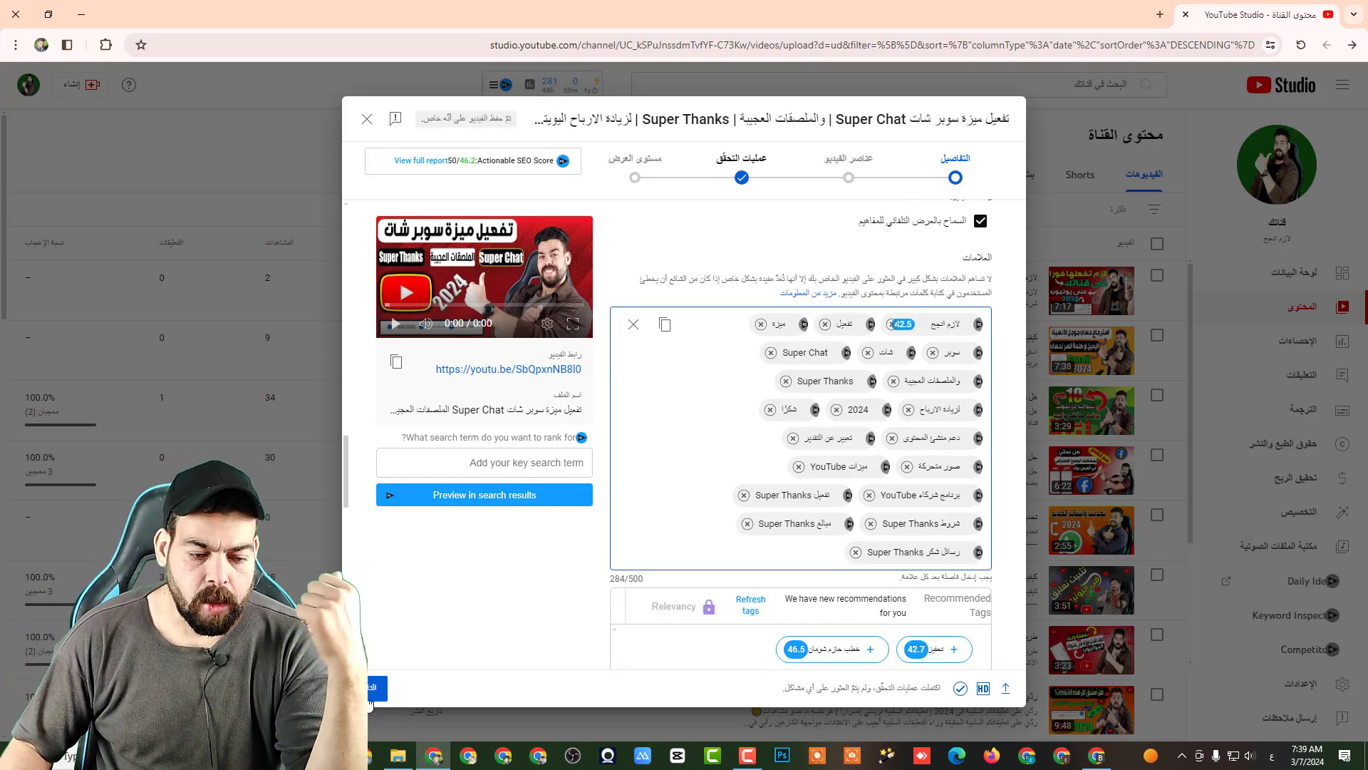
key(Return)
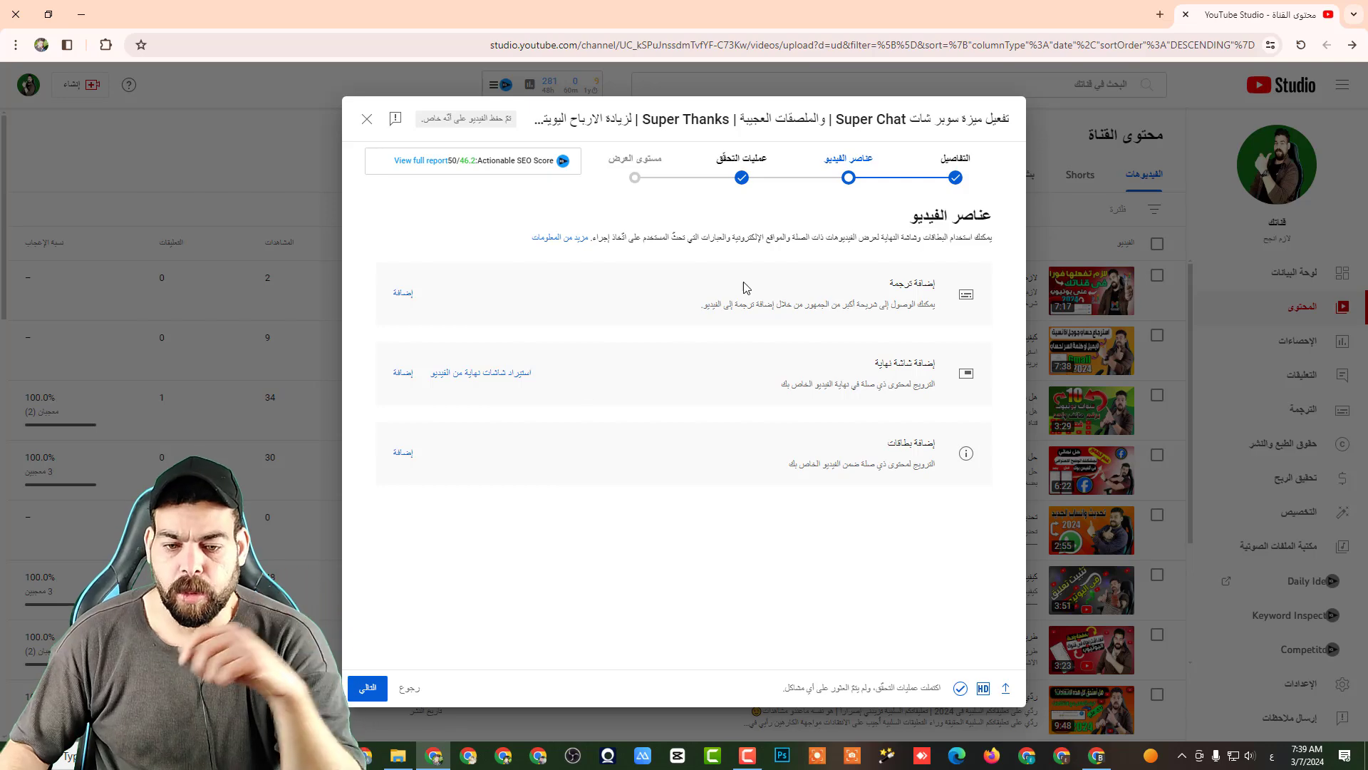
click(402, 294)
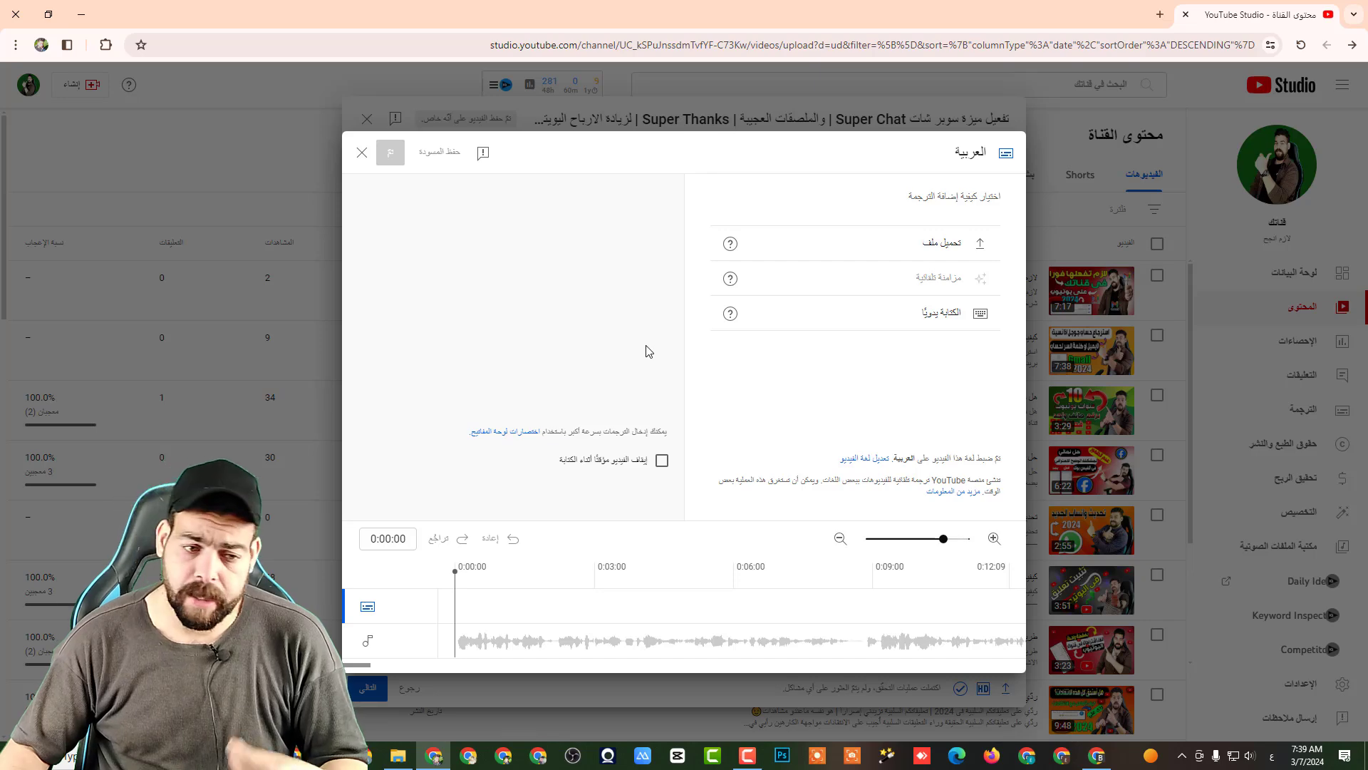
click(362, 152)
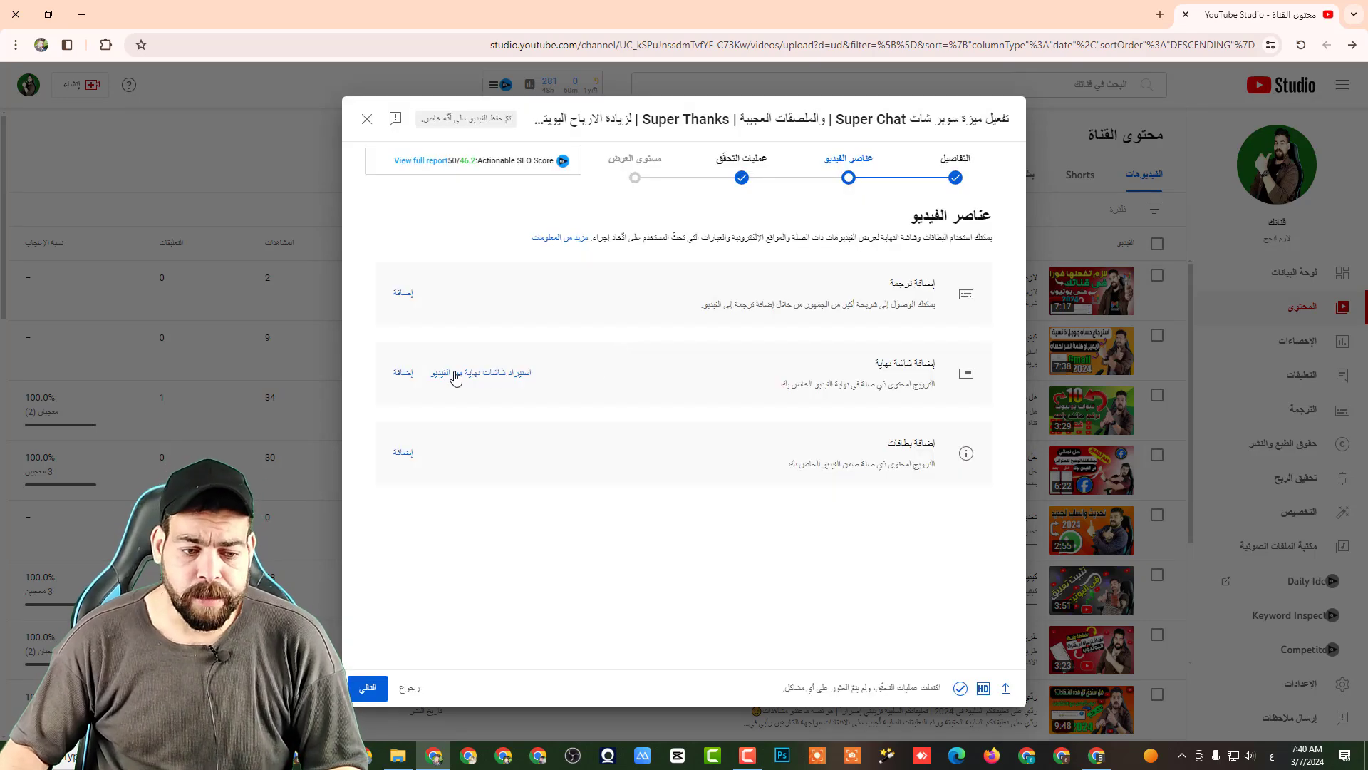
- Add an end screen with three videos and a subscribe element, setting the lower-left video to "لازم تفعلها فورا في قناتك"
click(402, 373)
click(962, 282)
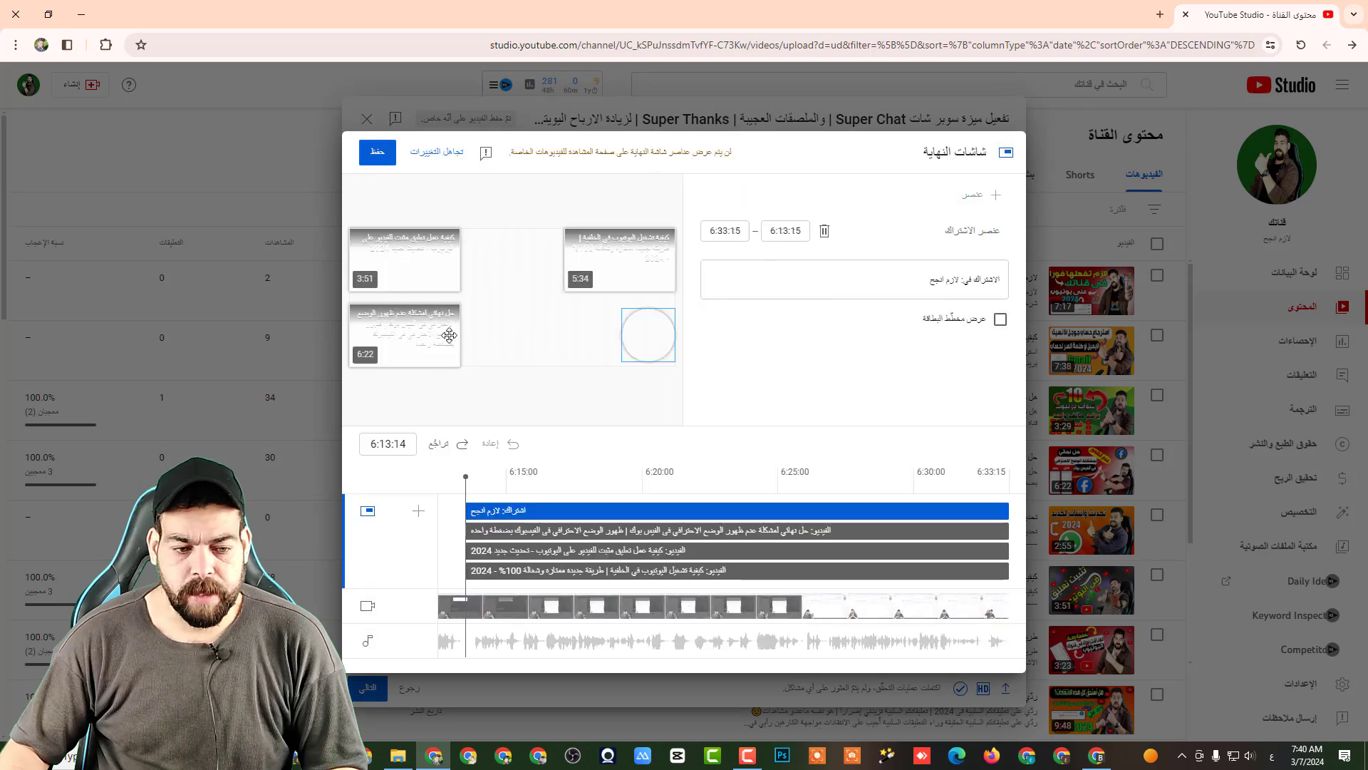
click(994, 376)
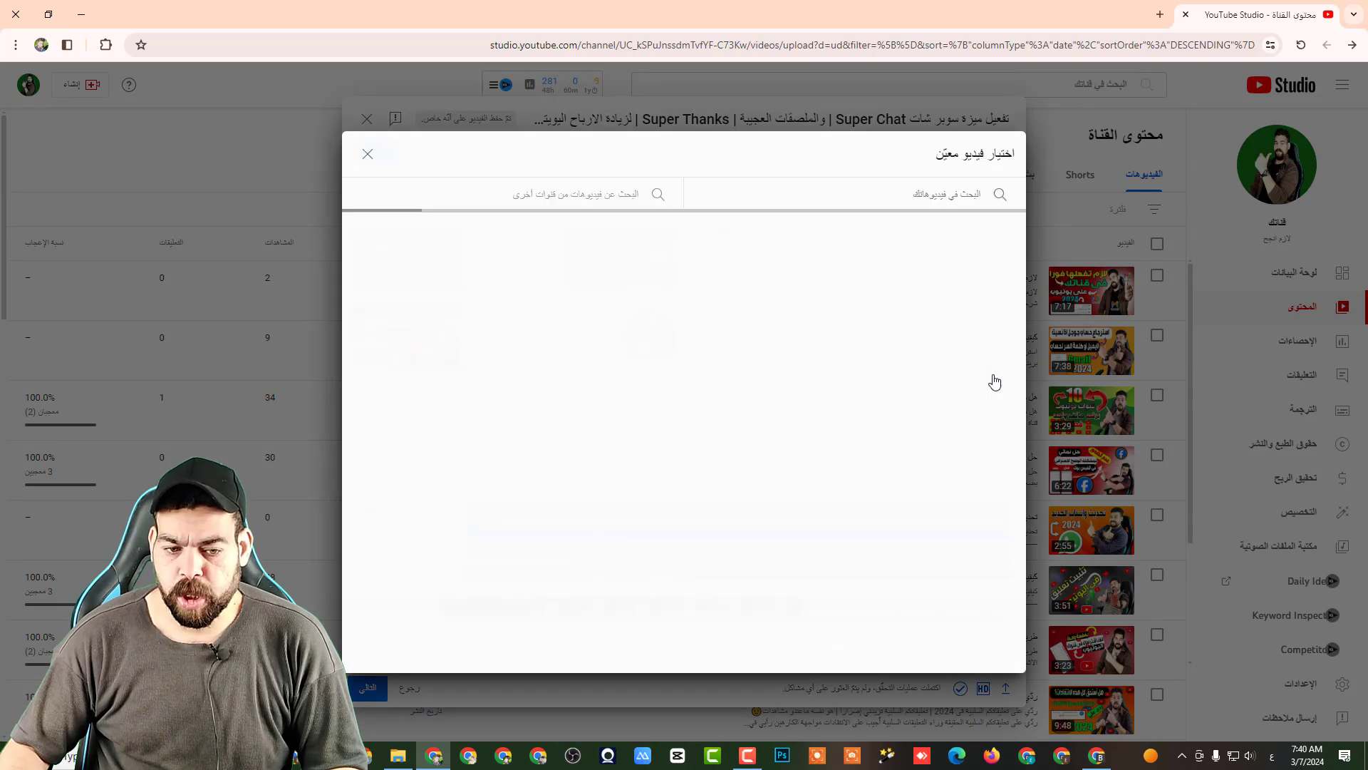
click(910, 282)
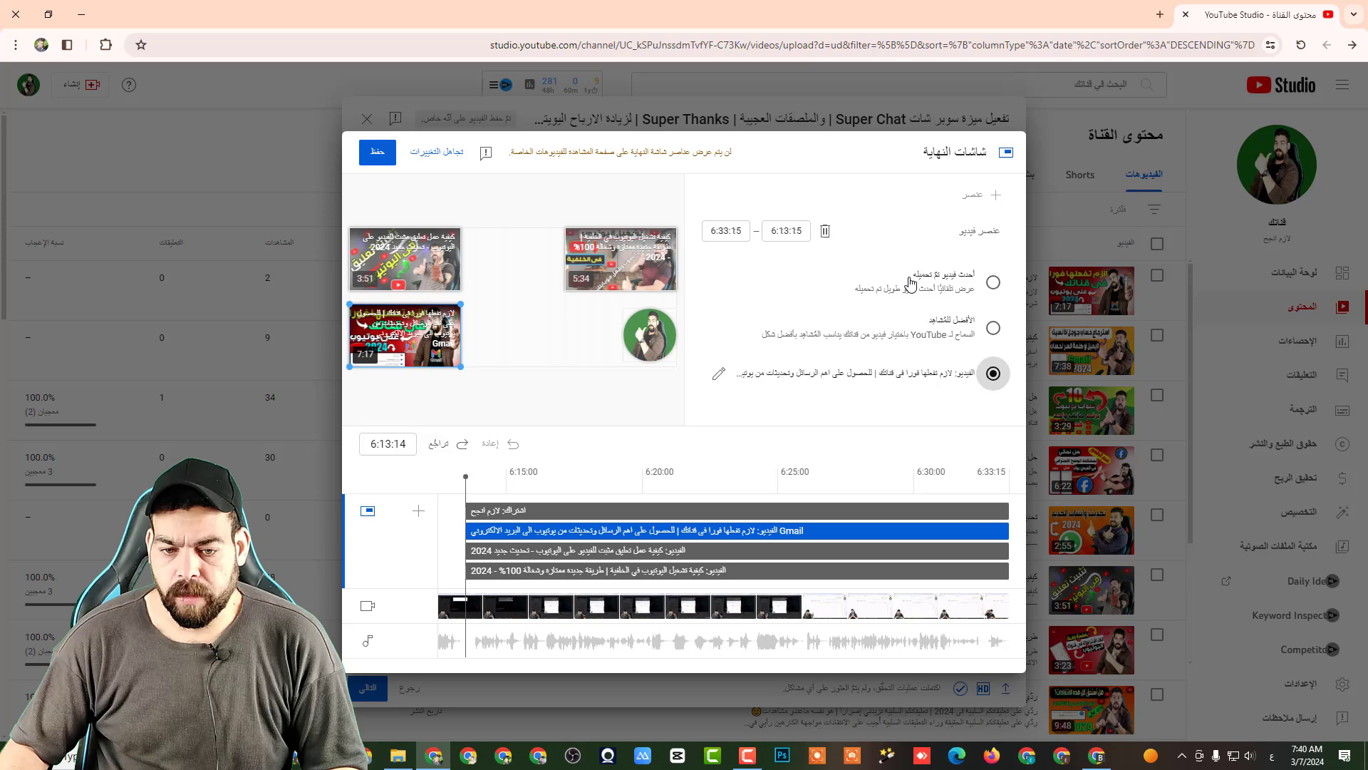
- Set the end screen's upper-left video to the specific video "كيفية استرجاع حساب جوجل اذا نسيت الايميل او كلمة السر لحساب Gmail"
click(439, 260)
click(992, 374)
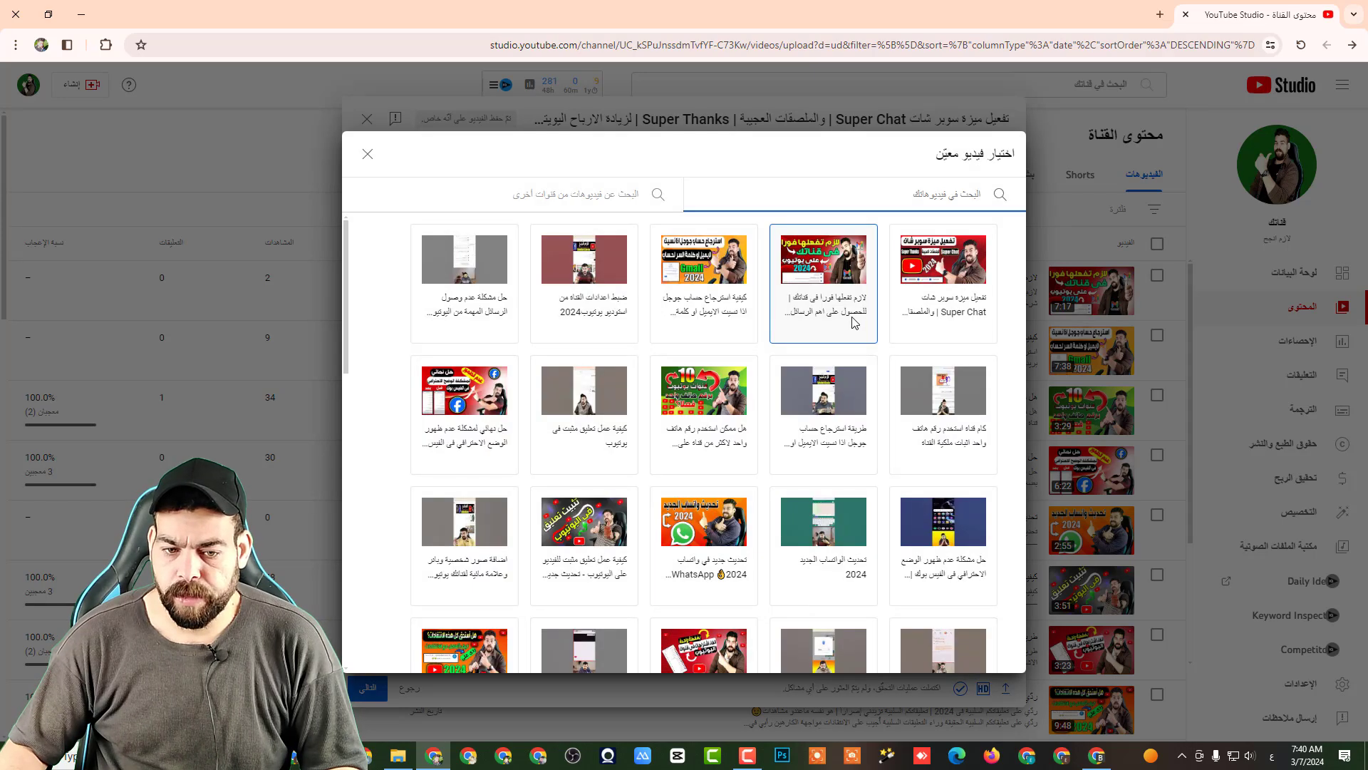
click(707, 274)
- Set the end screen's upper-right video to "تحديثات يوتيوب 2024:- ما هو الاسم المعرف؟" and save the end screen
click(642, 282)
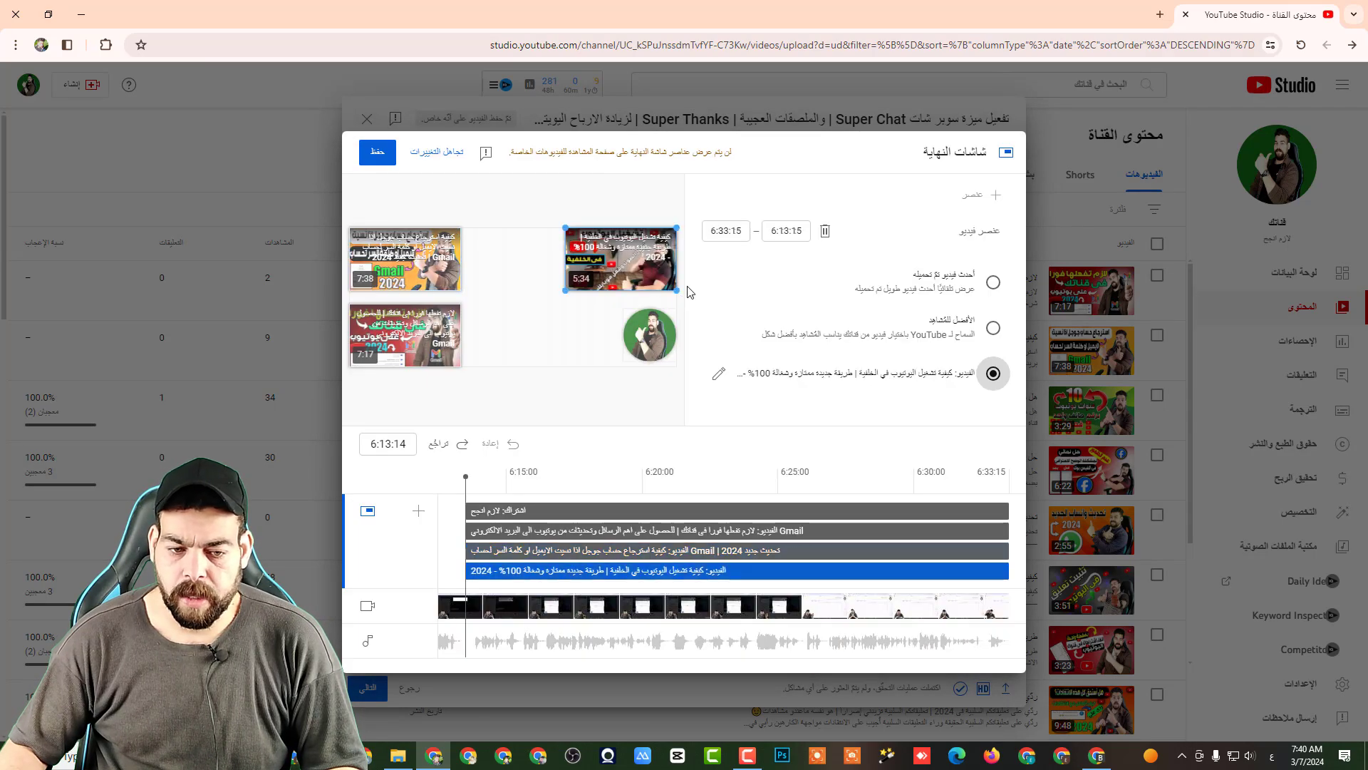
click(993, 373)
scroll(686, 449, down, 3)
scroll(686, 449, down, 1)
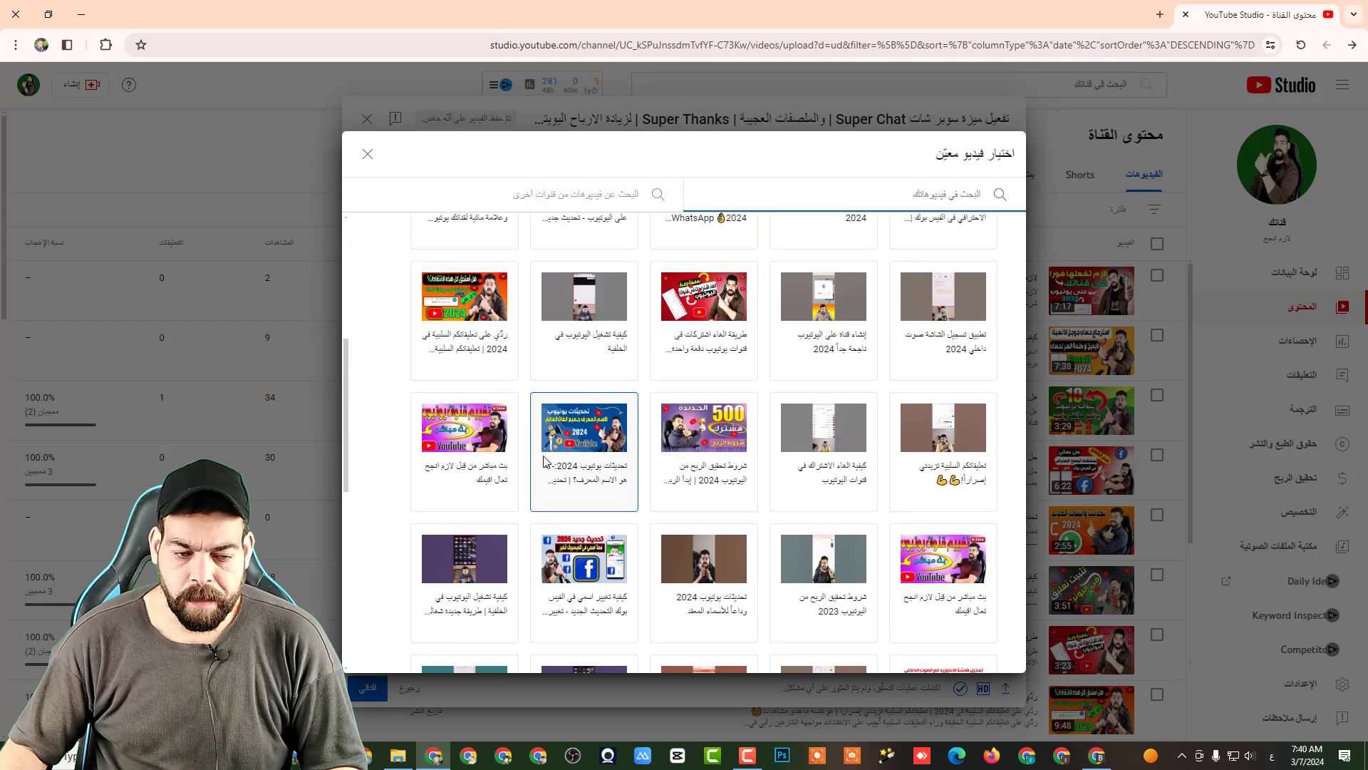
click(593, 435)
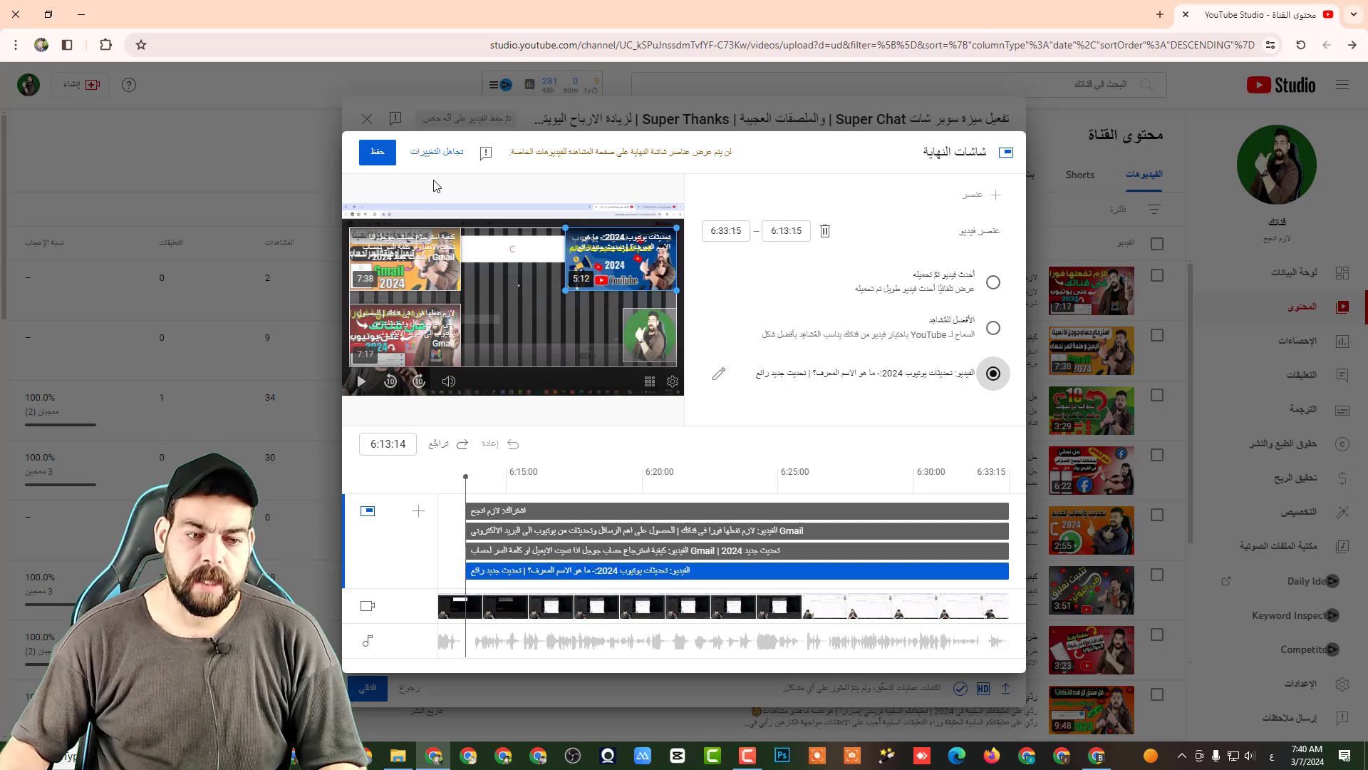
click(376, 152)
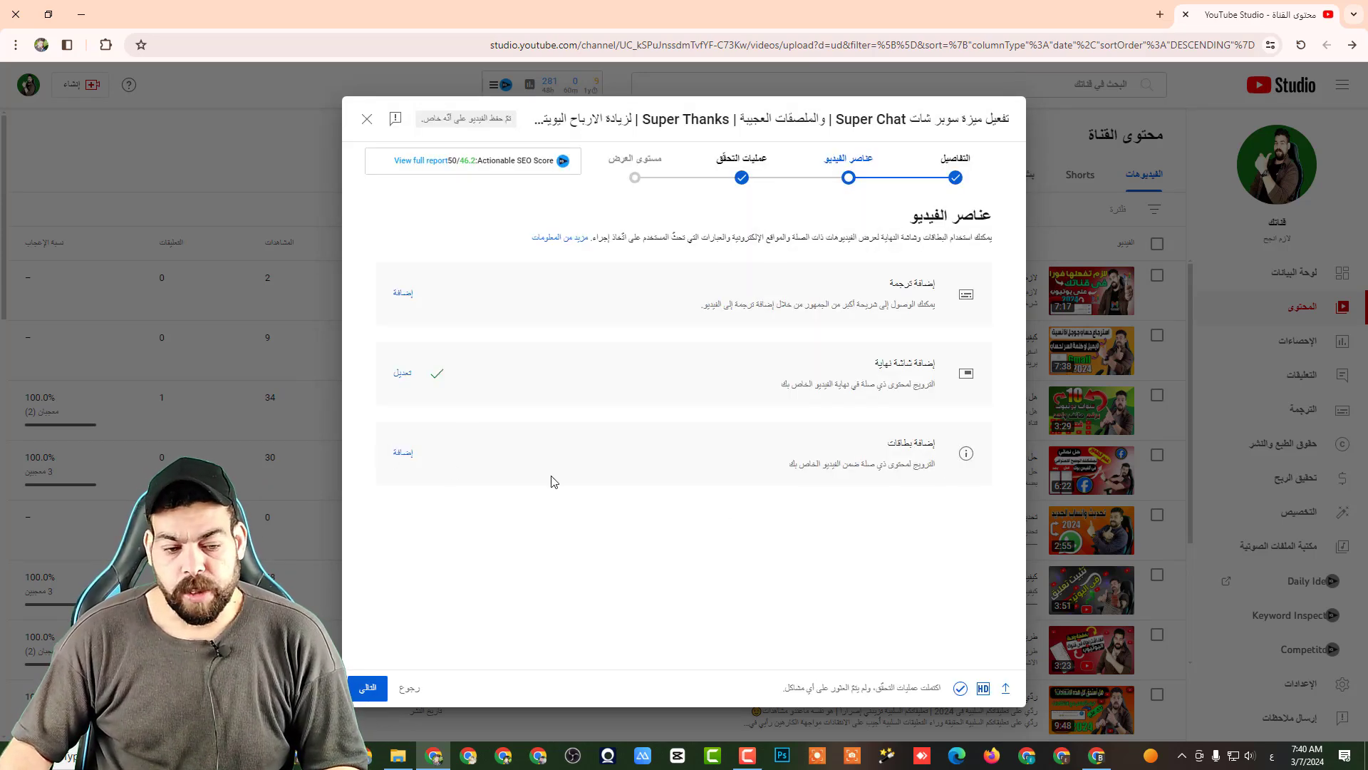
- Start adding cards and place a video card at 0:27:09 for "كيفية عمل تعليق مثبت للفيديو على اليوتيوب - تحديث جديد 2024"
click(405, 462)
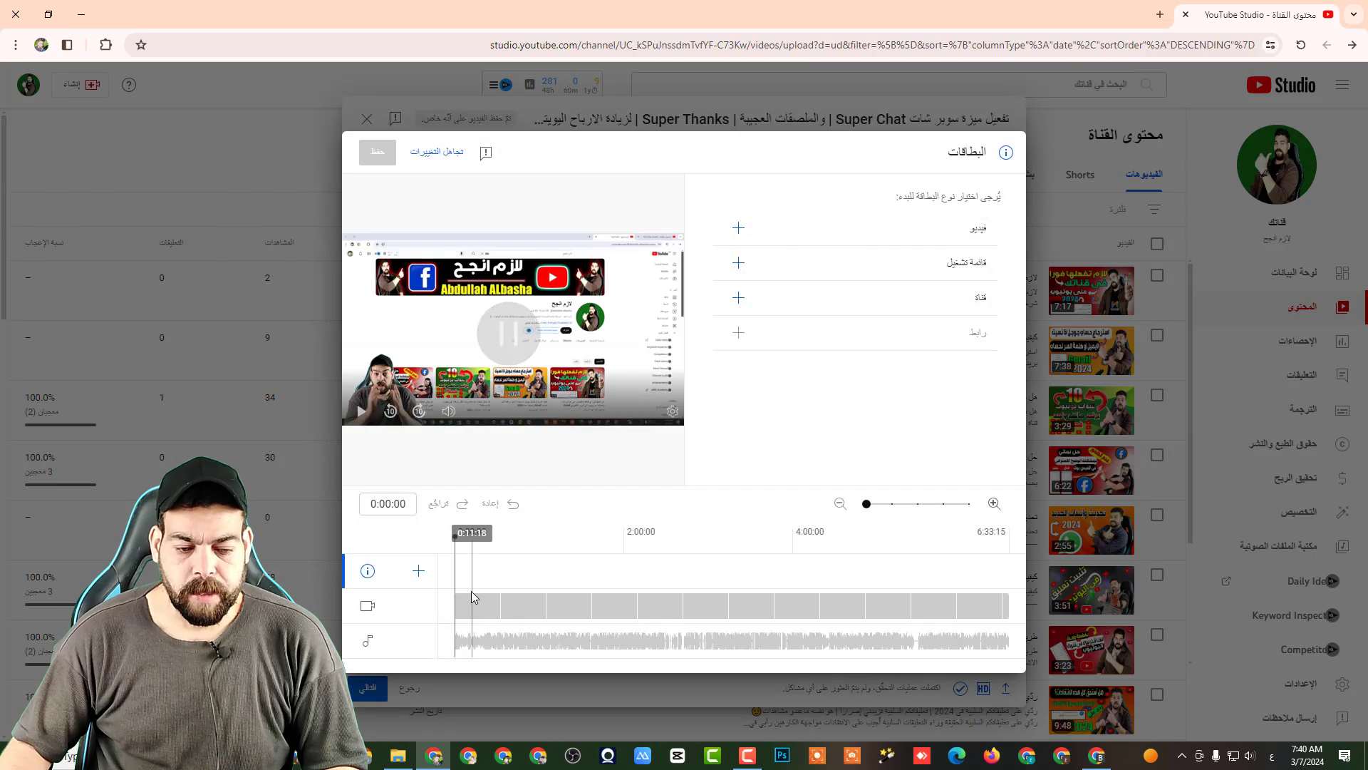
click(493, 573)
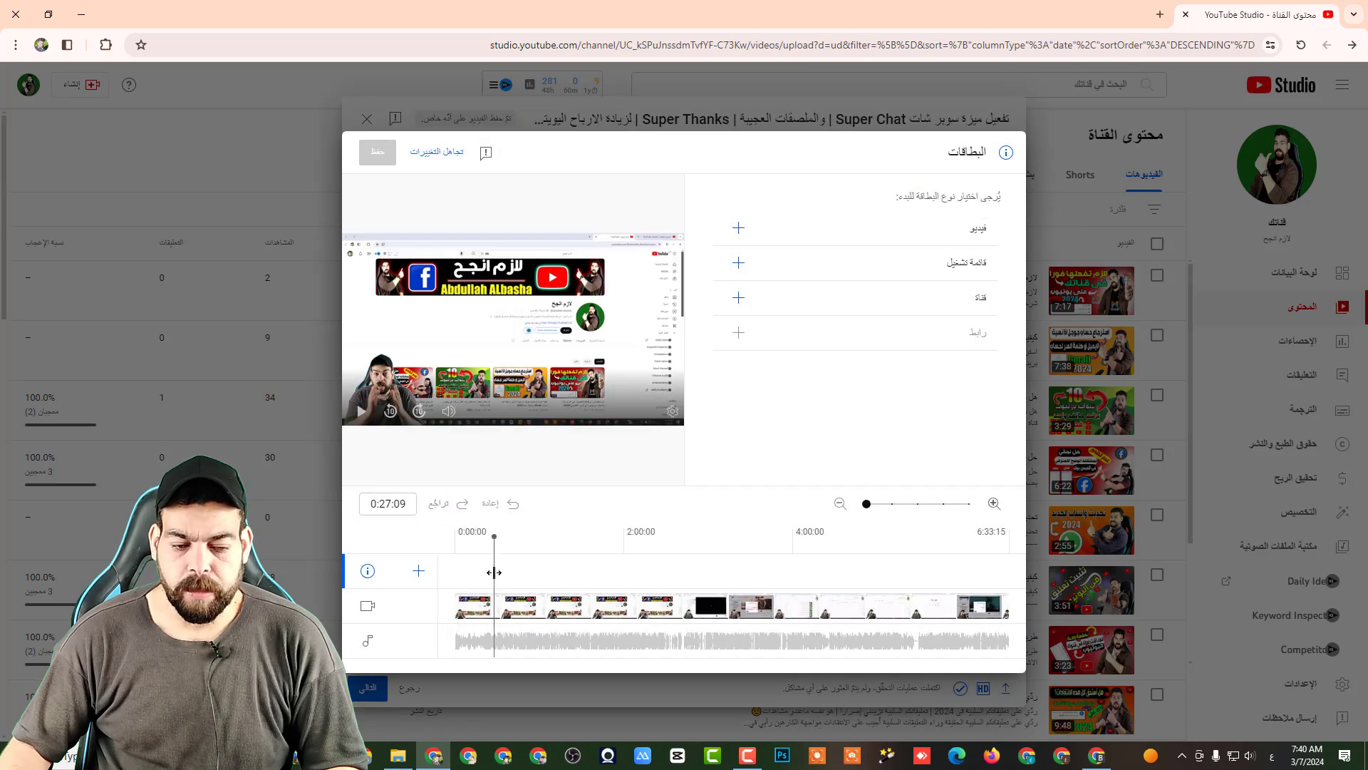
click(977, 227)
scroll(811, 508, down, 4)
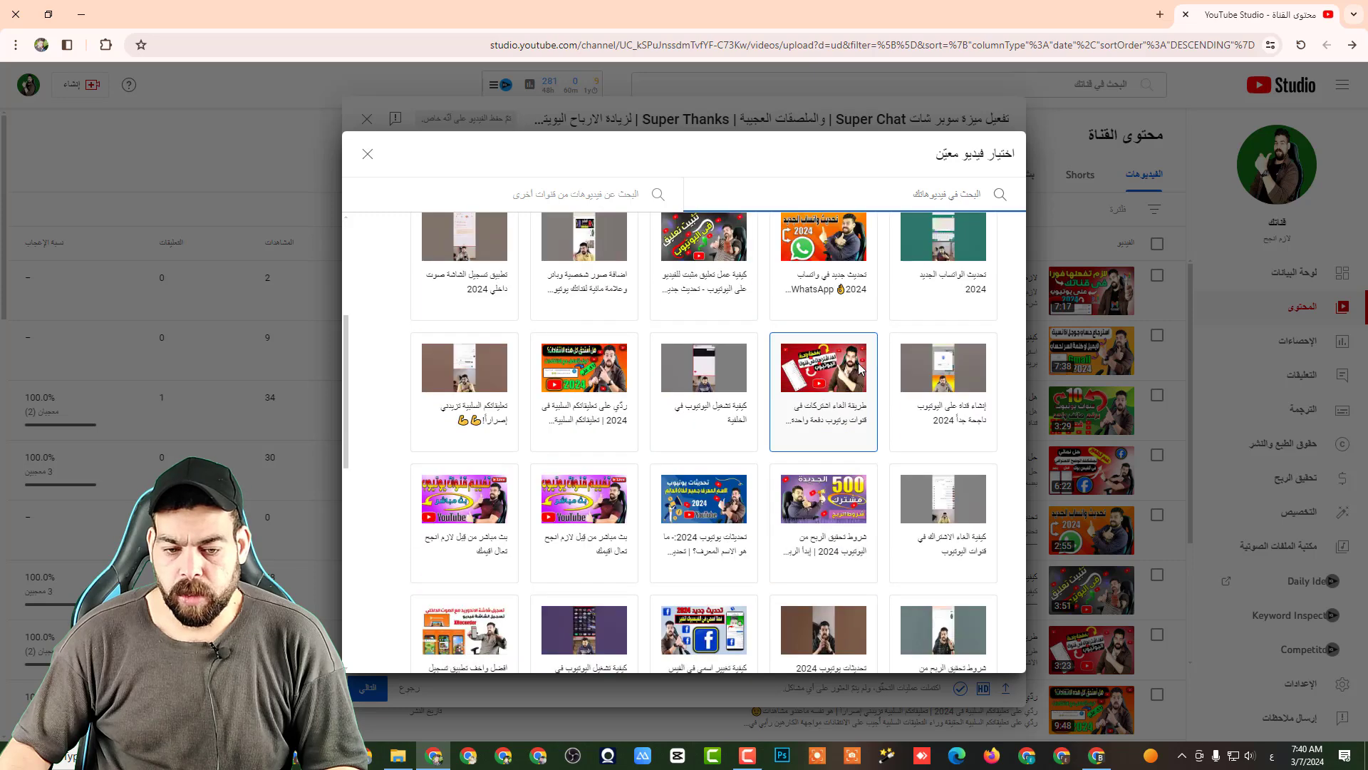
click(718, 249)
- Add a second video card at 1:59:29 linking to the channel video "الذكاء الاصطناعي يغير الواقع"
drag(493, 545, 624, 556)
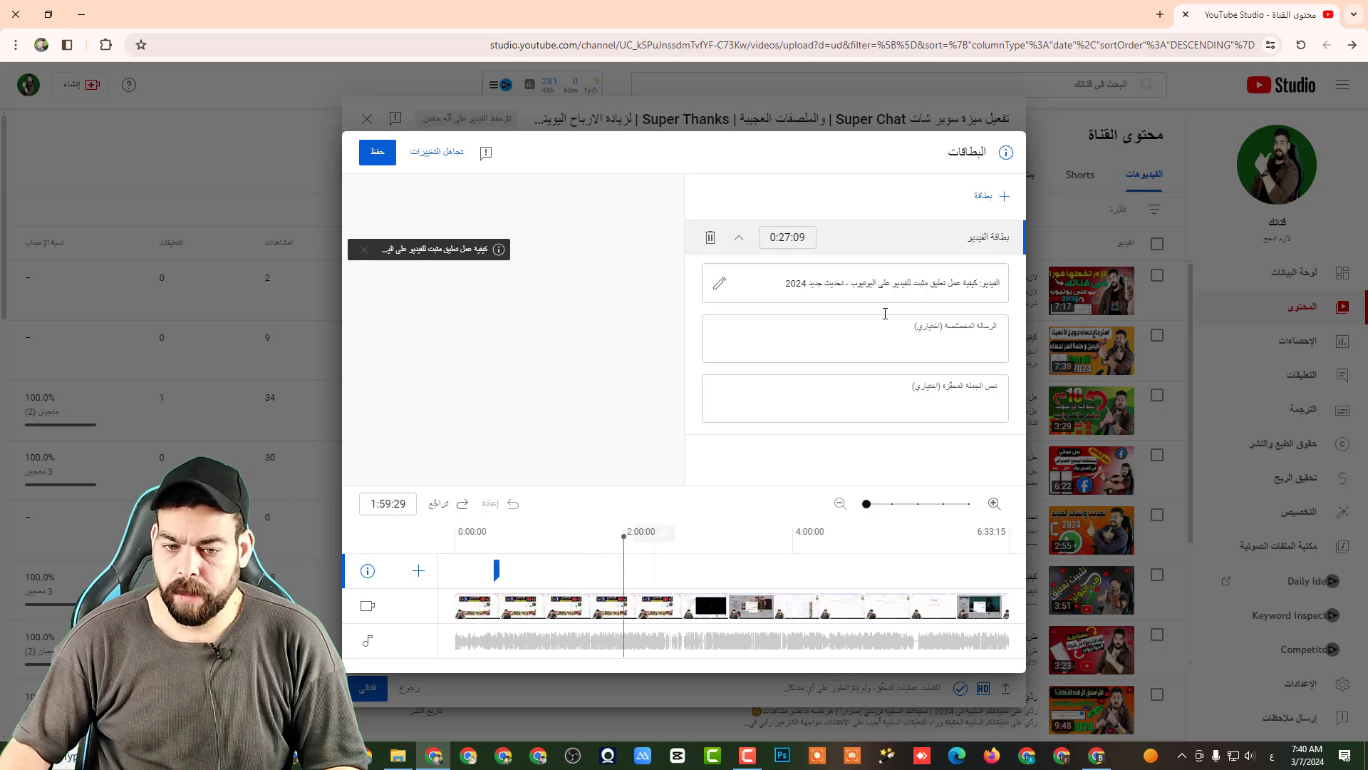
click(975, 201)
click(967, 200)
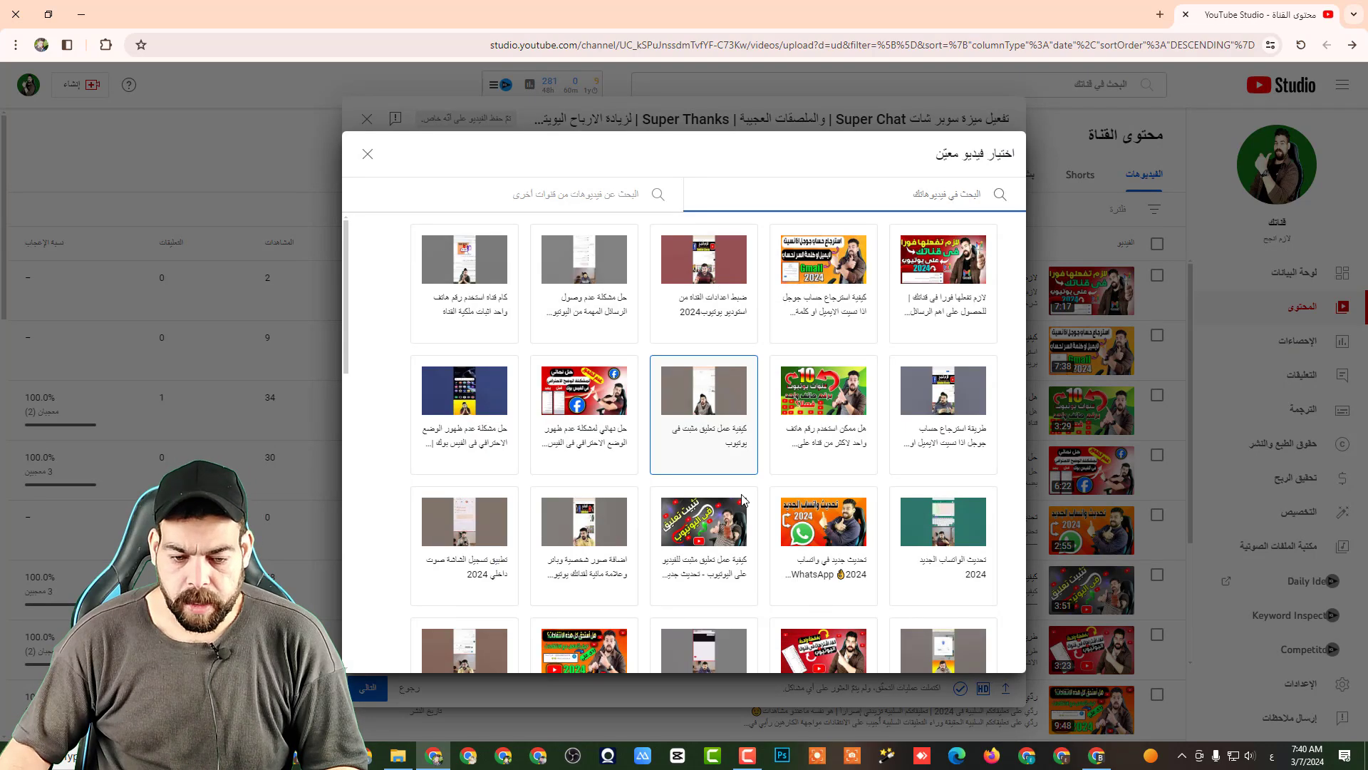
scroll(820, 542, down, 5)
scroll(851, 473, down, 5)
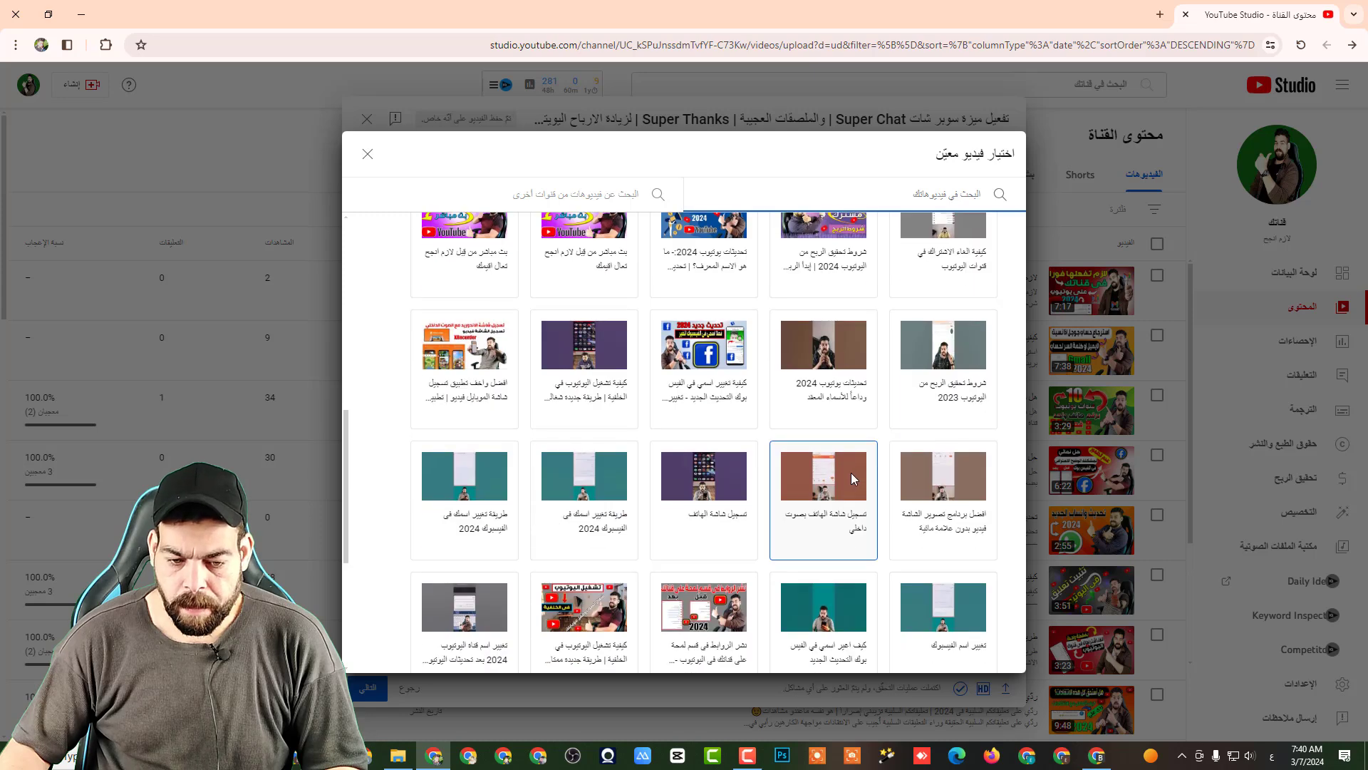
scroll(844, 565, down, 5)
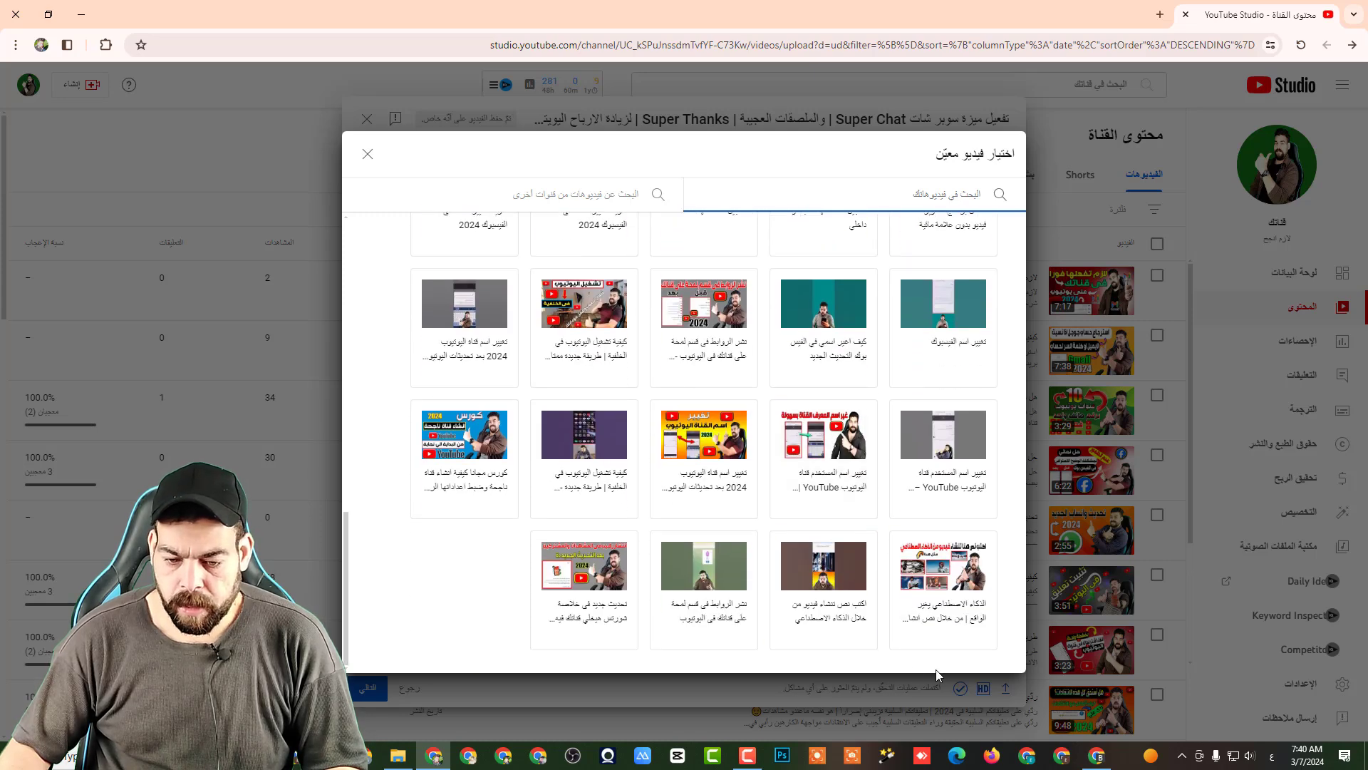
click(982, 593)
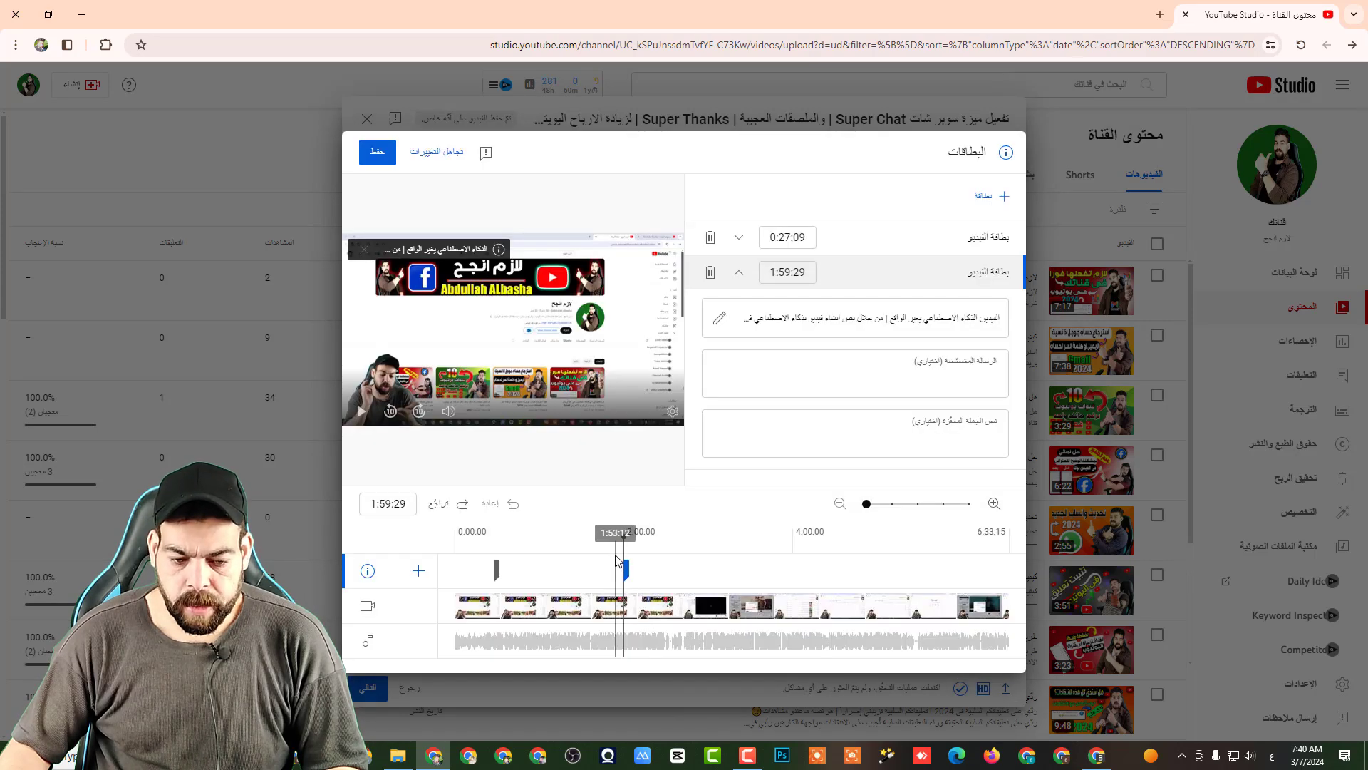
- Add a third video card at 3:43:08 linking to "افضل واخف تطبيق تسجيل شاشة الموبايل فيديو"
drag(624, 536, 770, 540)
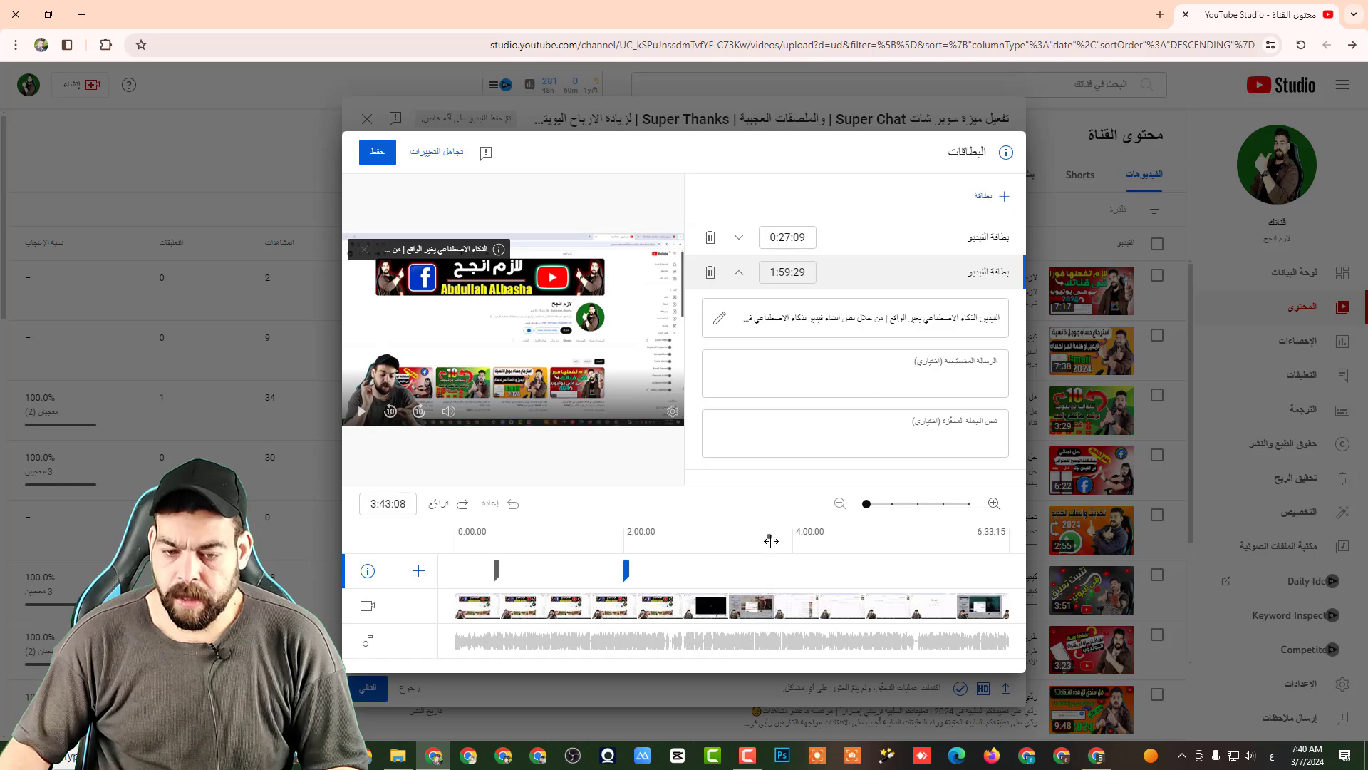
click(986, 195)
click(980, 203)
scroll(547, 588, down, 3)
scroll(548, 588, down, 1)
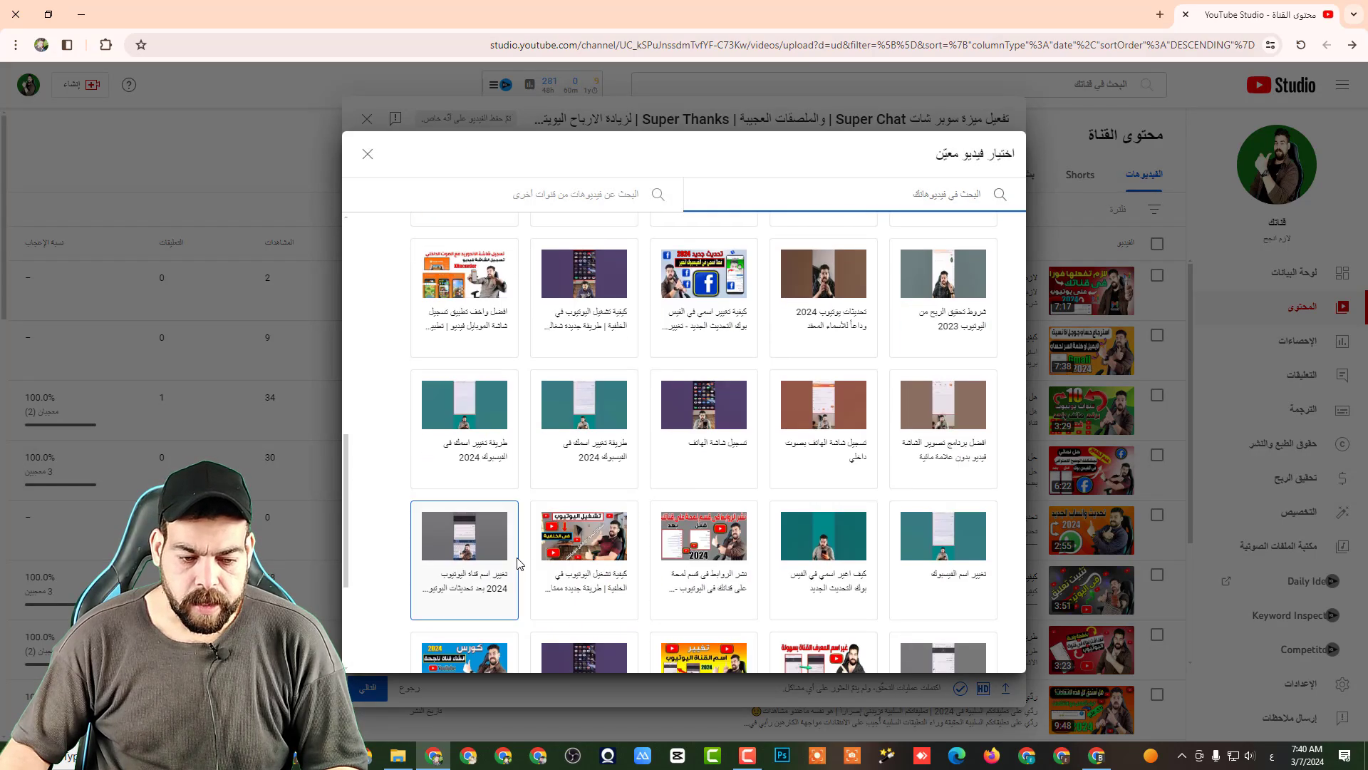
click(463, 560)
- Add a fourth video card at 5:19:15 linking to "كورس مجانا كيفية انشاء قناة ناجحة" and save the cards
drag(770, 540, 904, 541)
click(1002, 199)
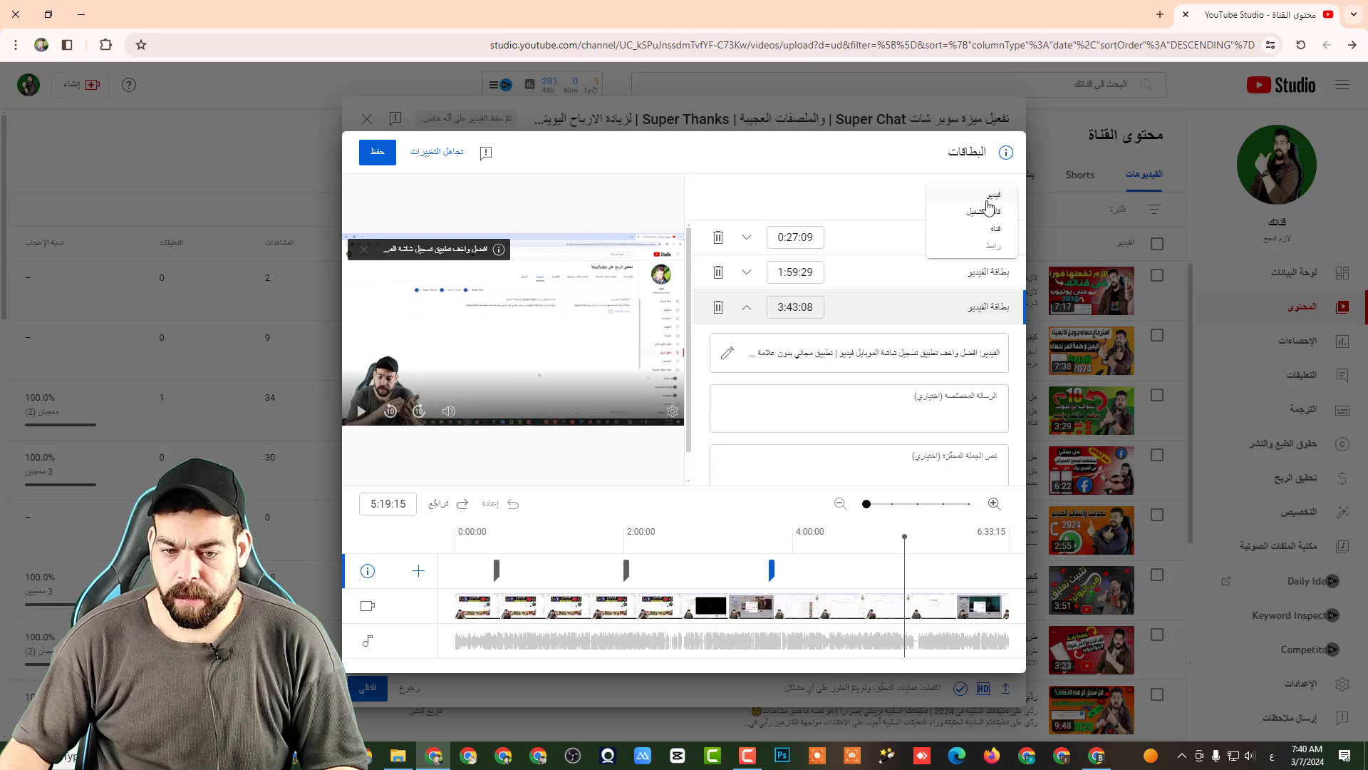
click(980, 205)
scroll(716, 518, down, 2)
scroll(716, 518, down, 8)
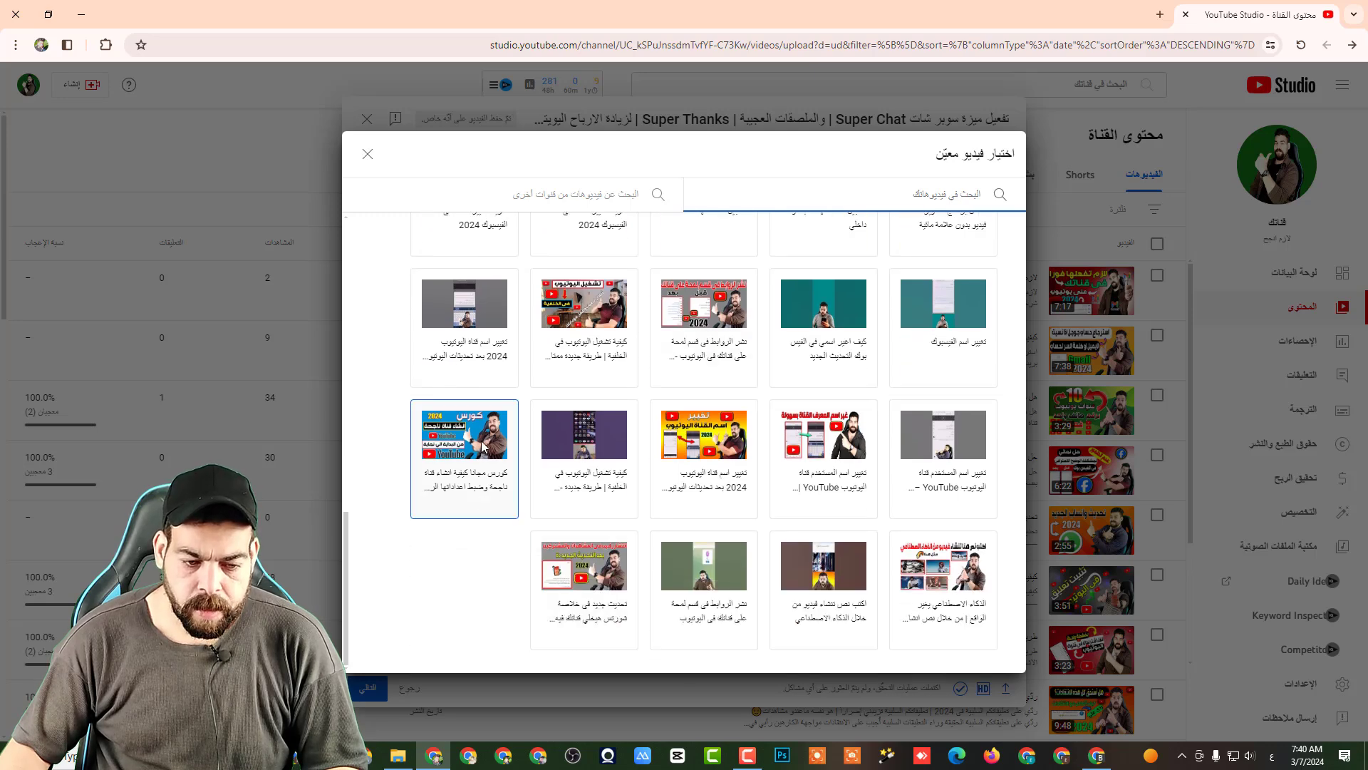
click(475, 480)
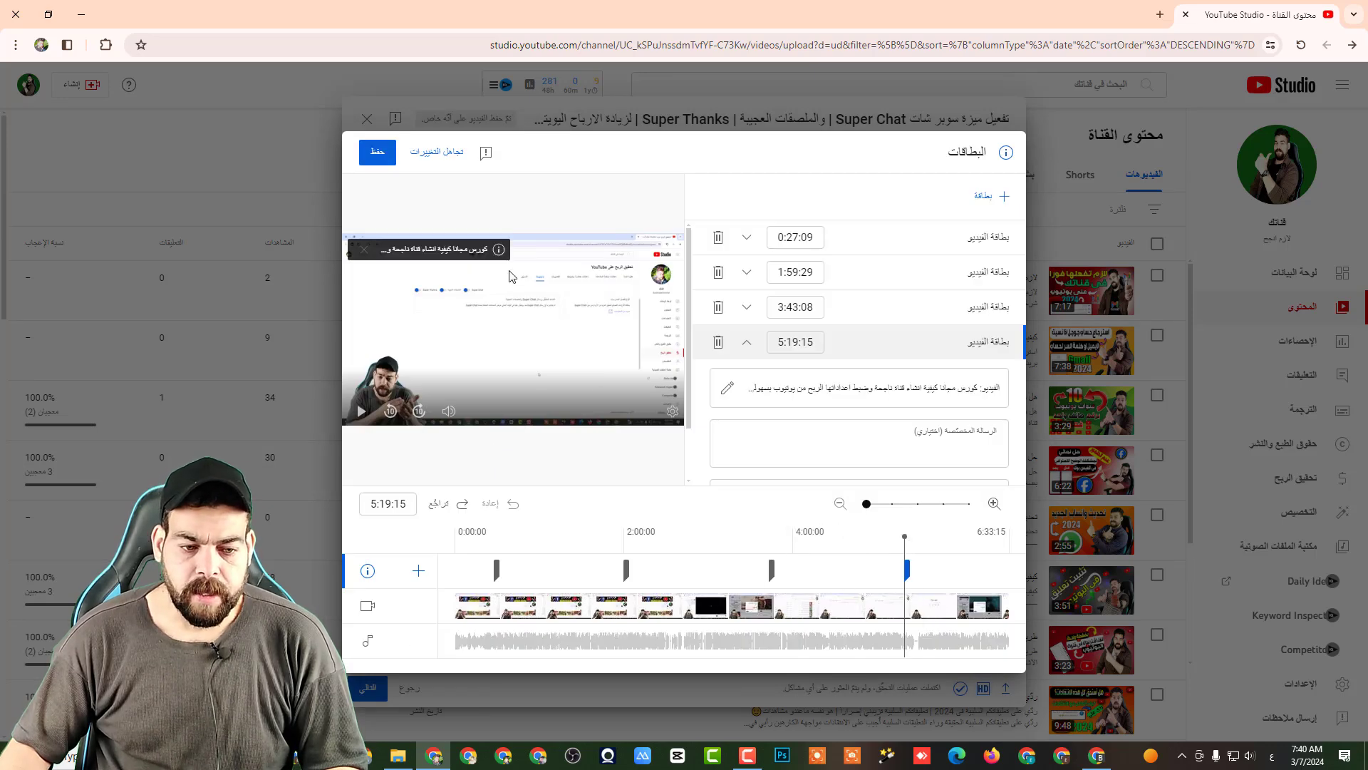
click(377, 151)
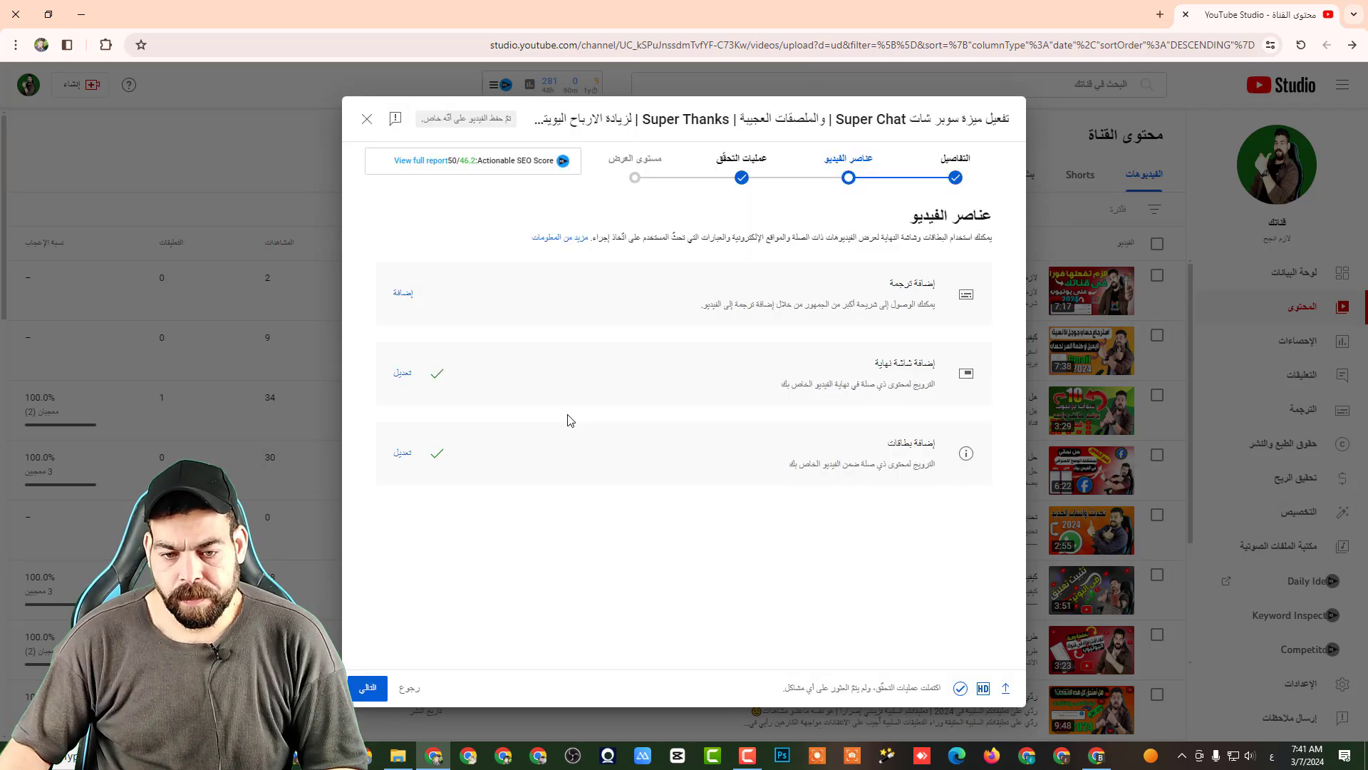
- Continue past the copyright checks to the visibility stage and save the video as unlisted (غير مُدرَج), closing the sharing dialog
click(370, 689)
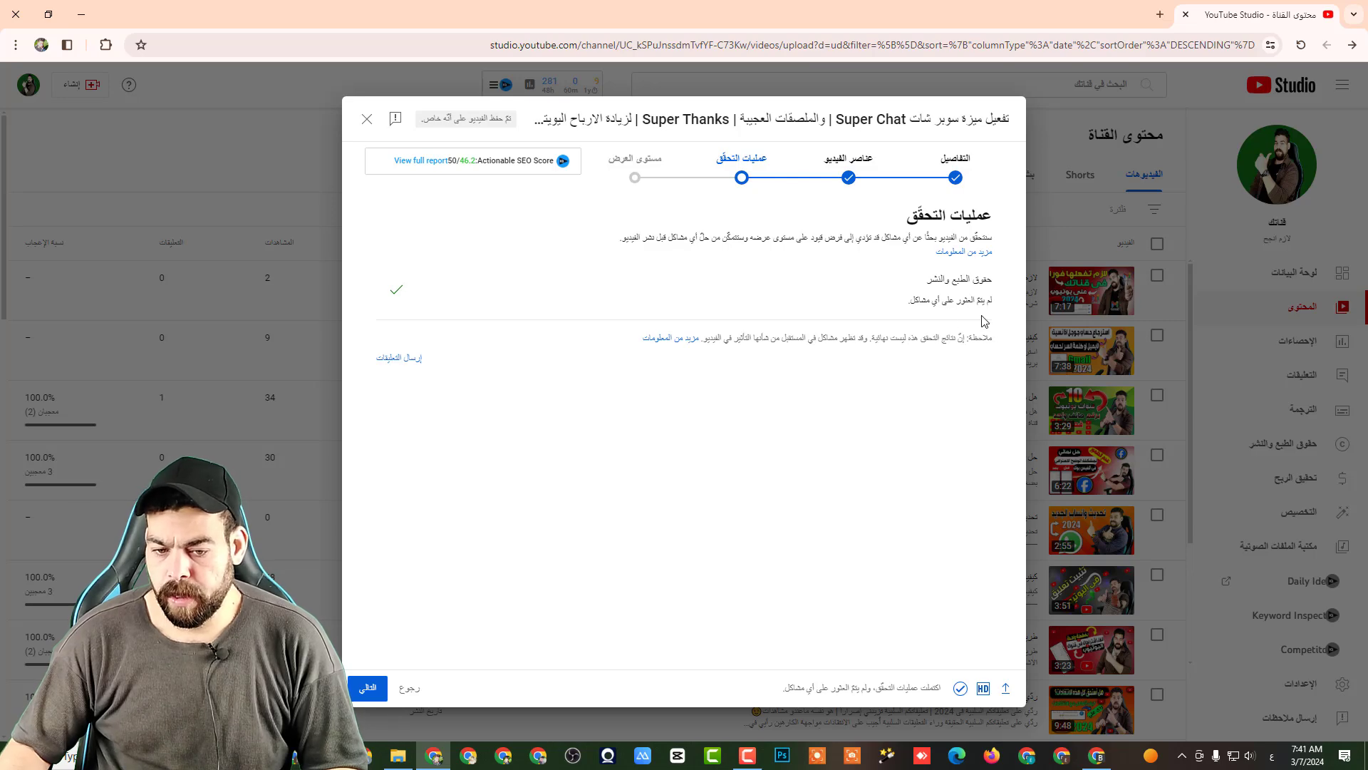
click(367, 690)
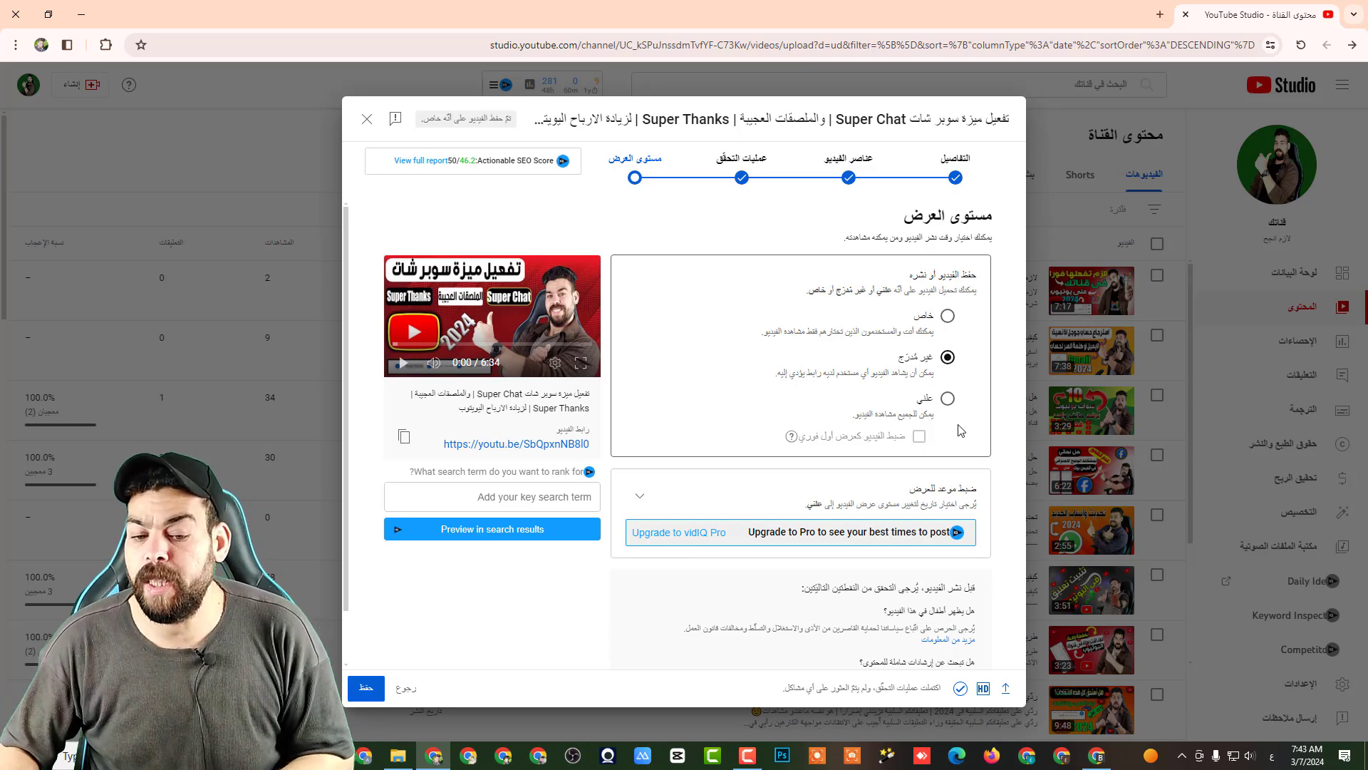
click(949, 401)
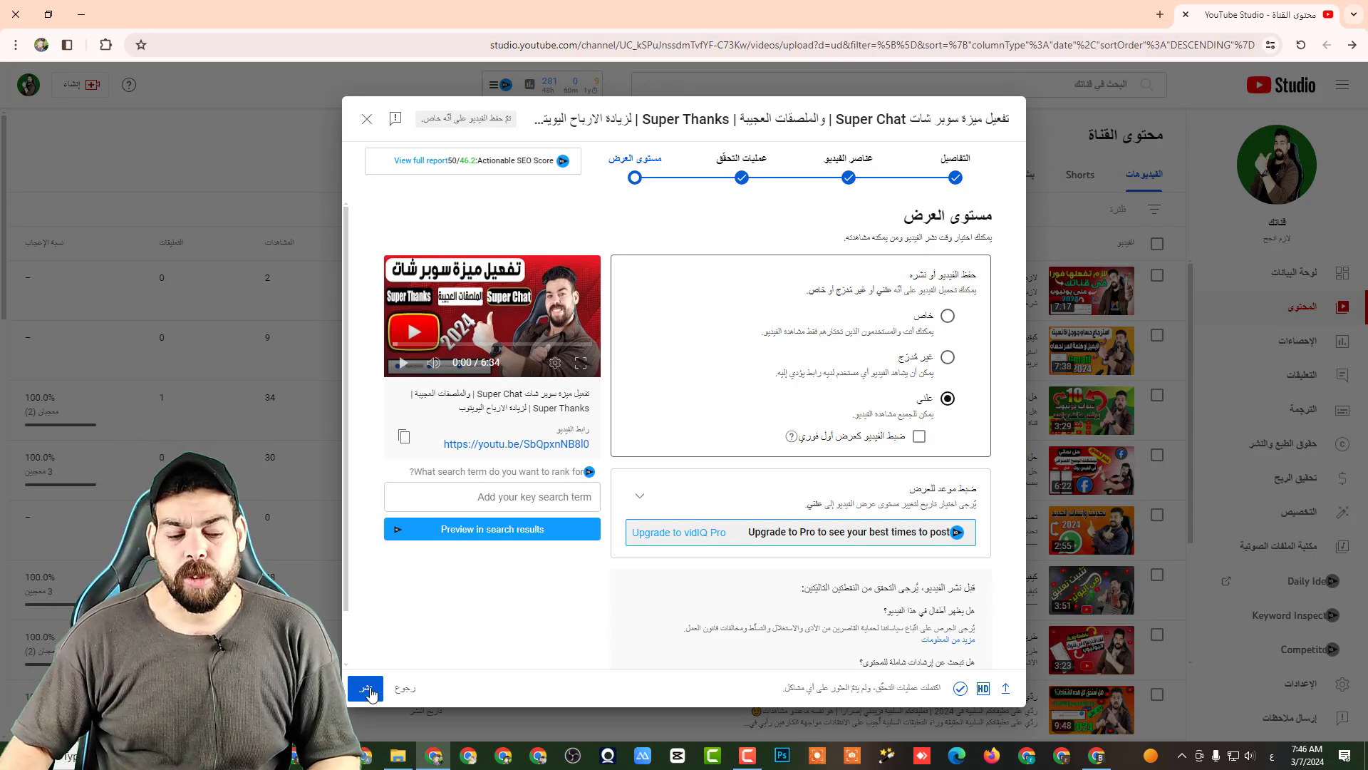
click(948, 357)
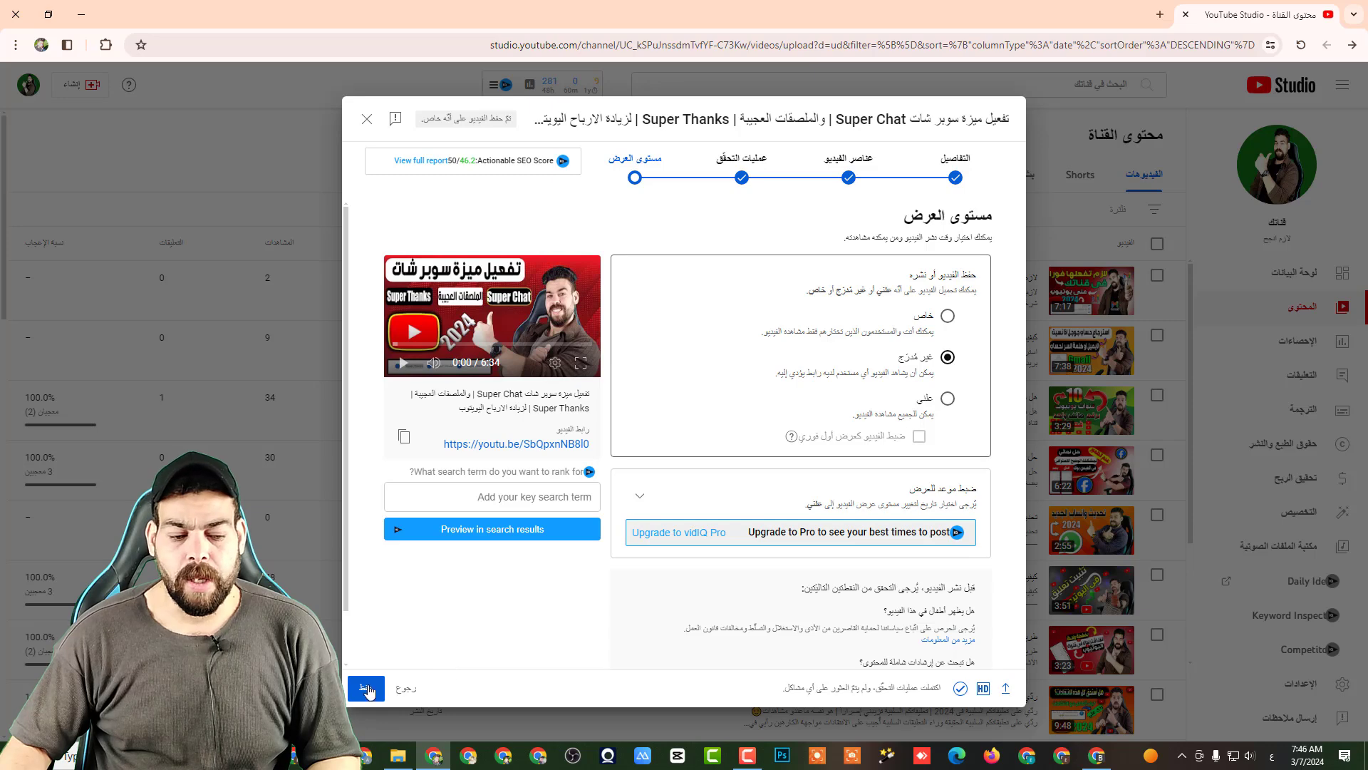
click(365, 688)
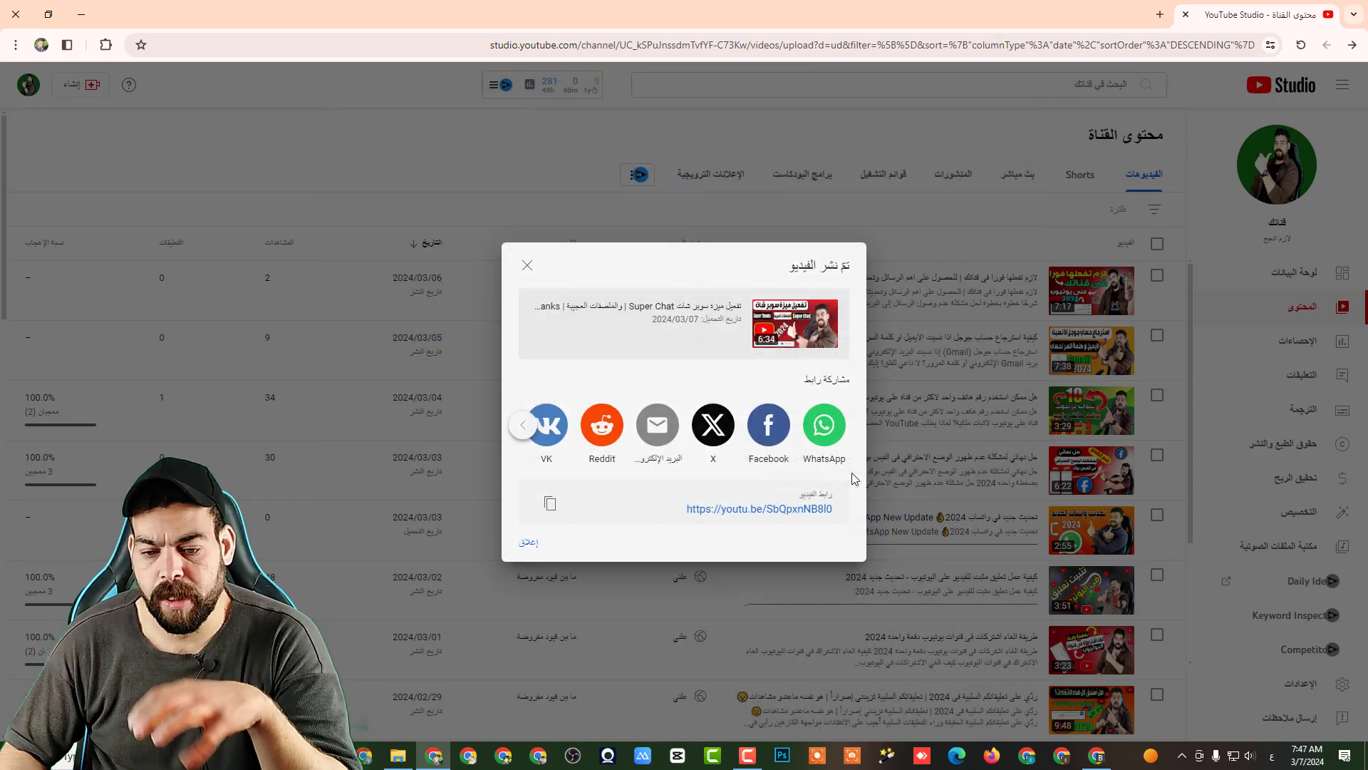
click(531, 547)
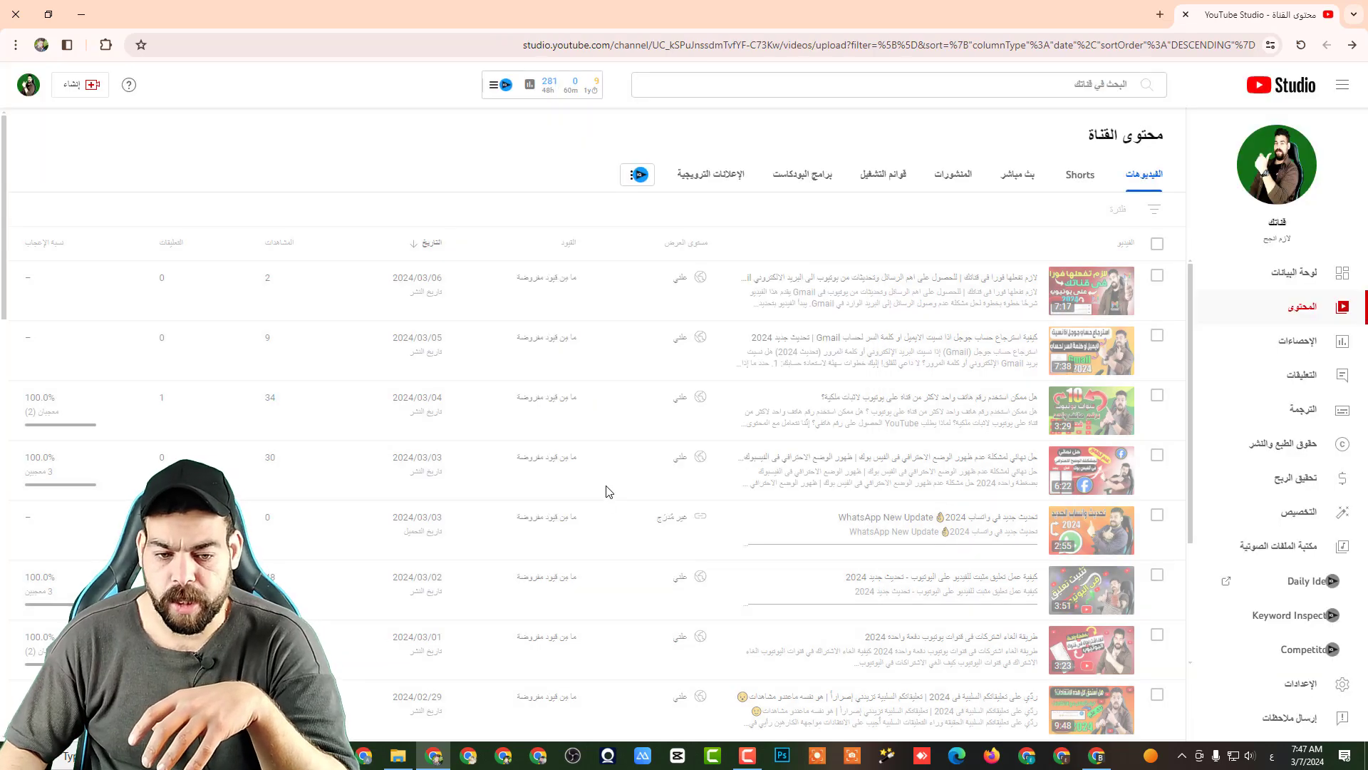
mouse_move(680, 289)
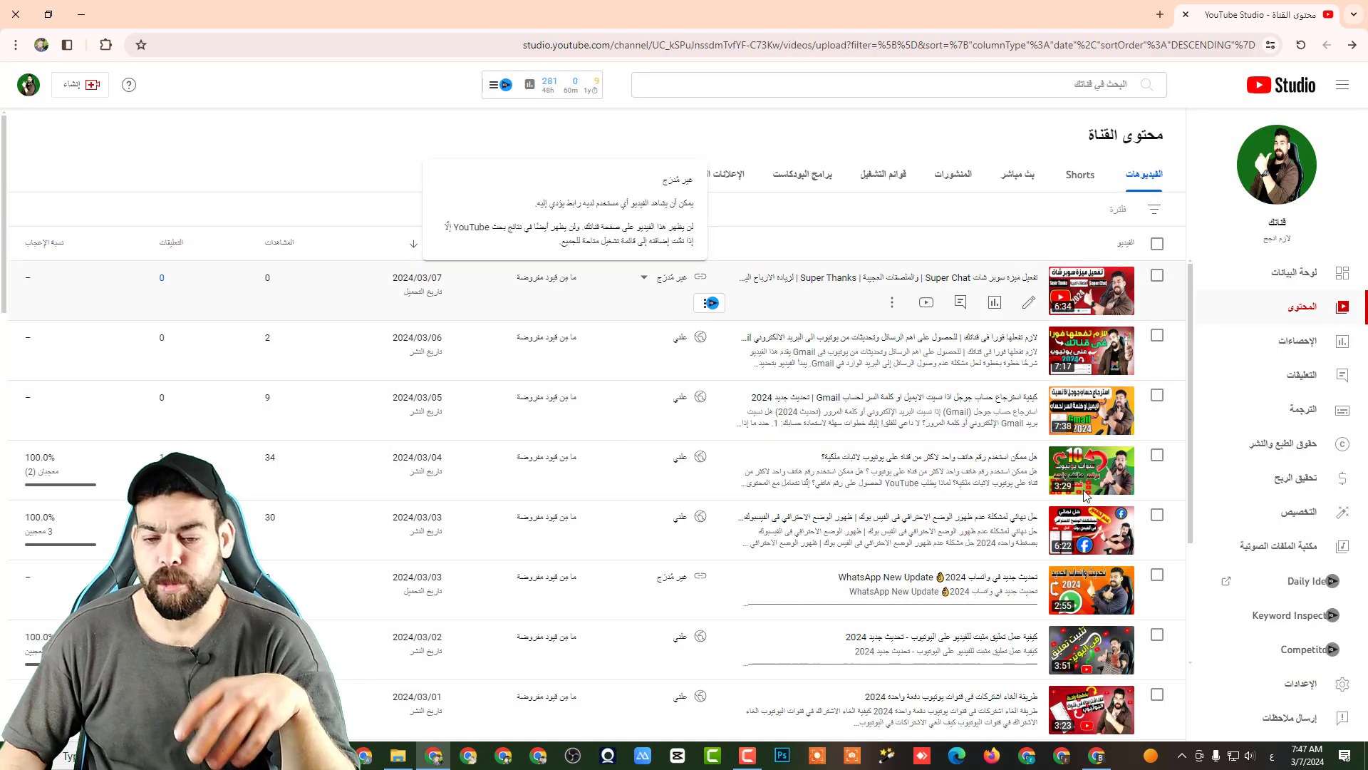